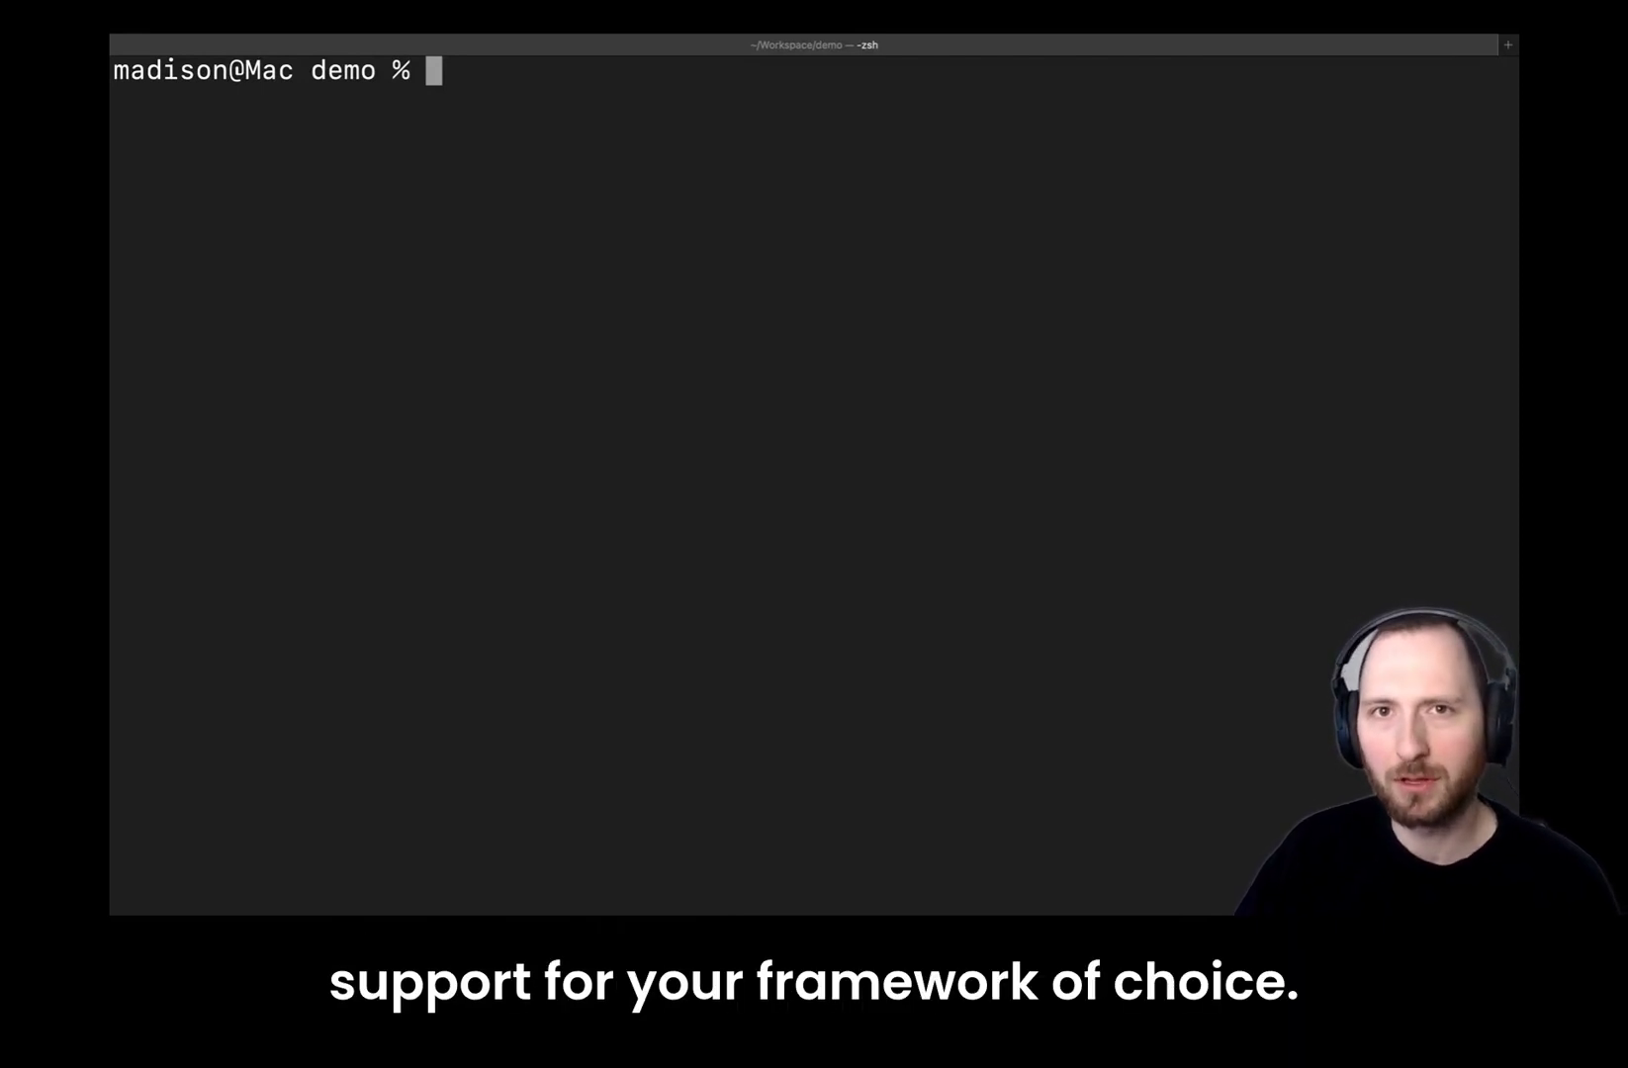
Scaffold the Next.js app init-demo with create-next-app: TypeScript, ESLint, Tailwind, src directory, default import alias
{"action": "type", "text": "x c"}
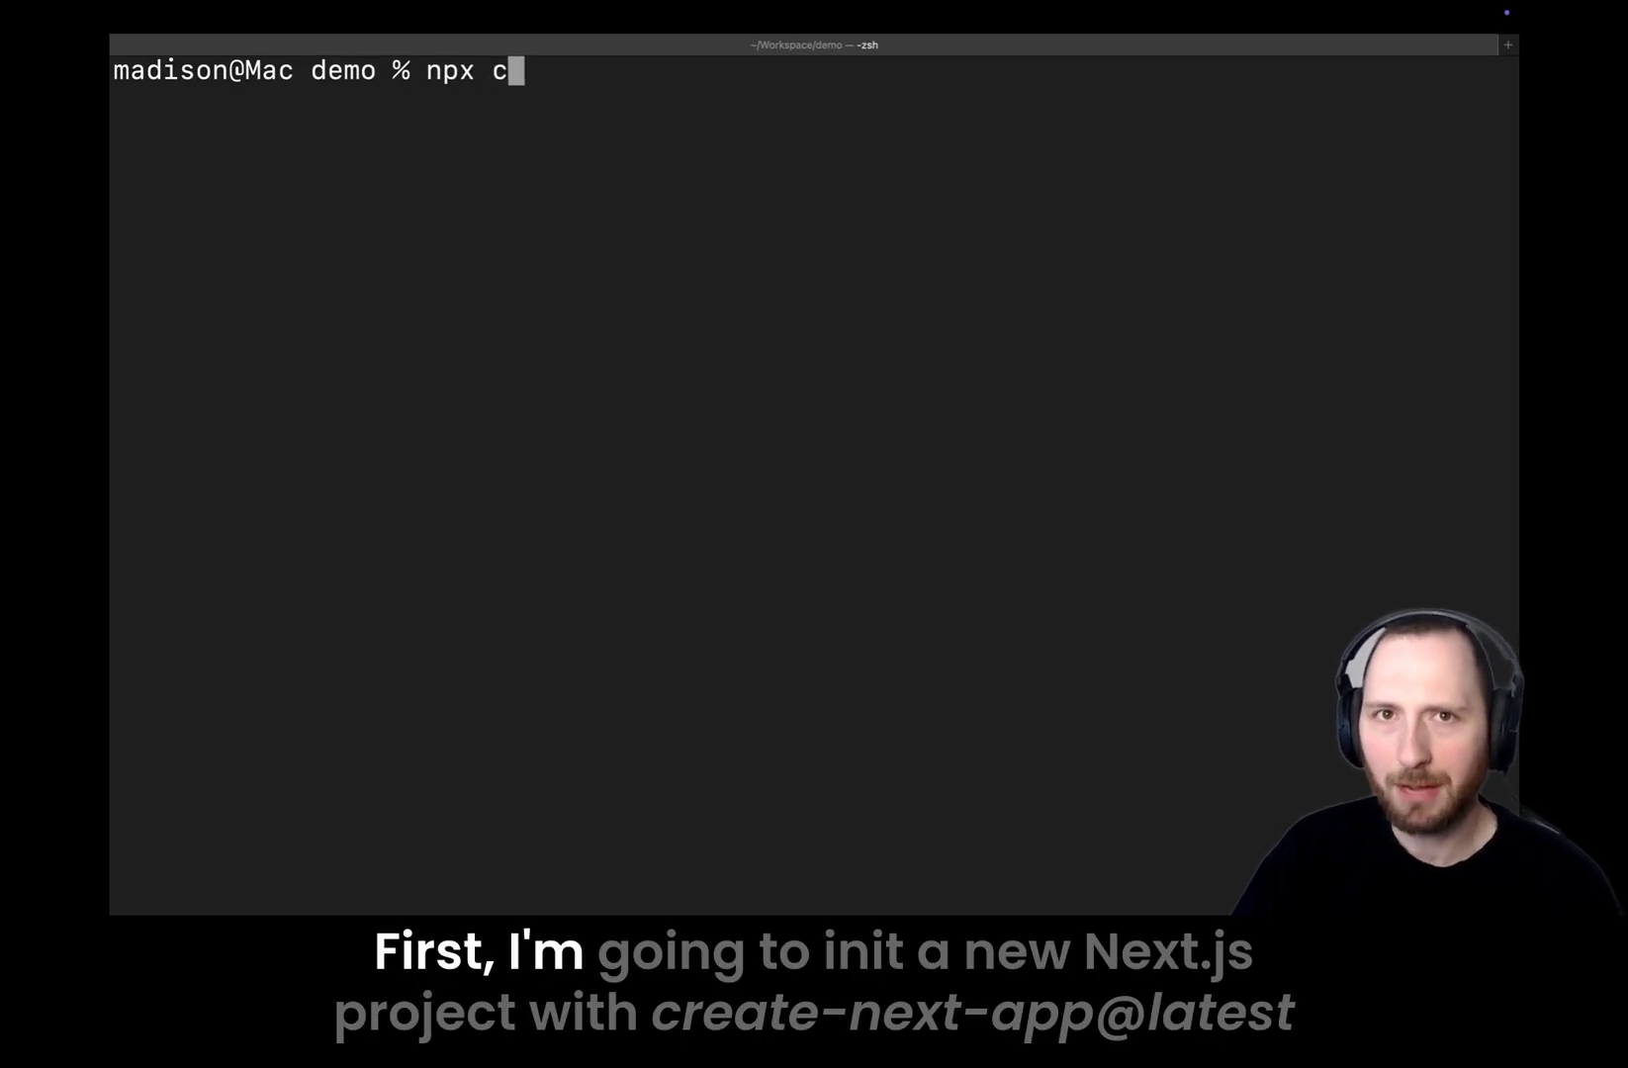
{"action": "type", "text": "reate-next-app@"}
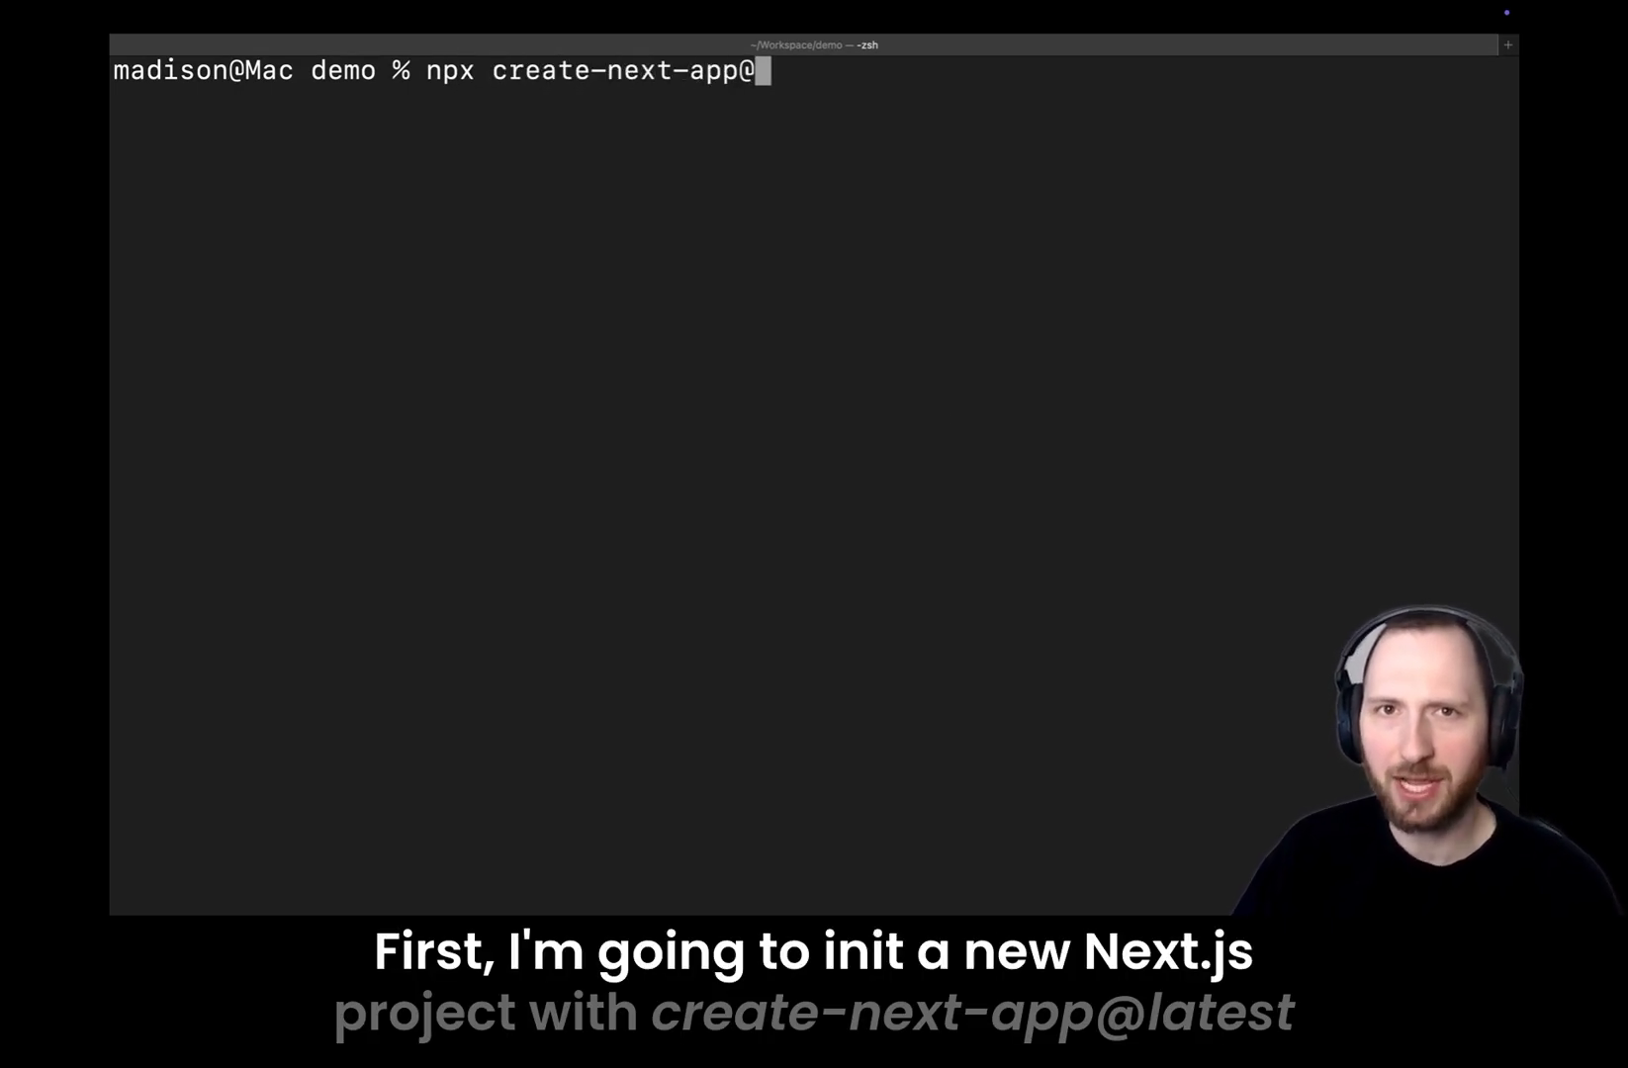
{"action": "type", "text": "latest"}
{"action": "key", "text": "Return"}
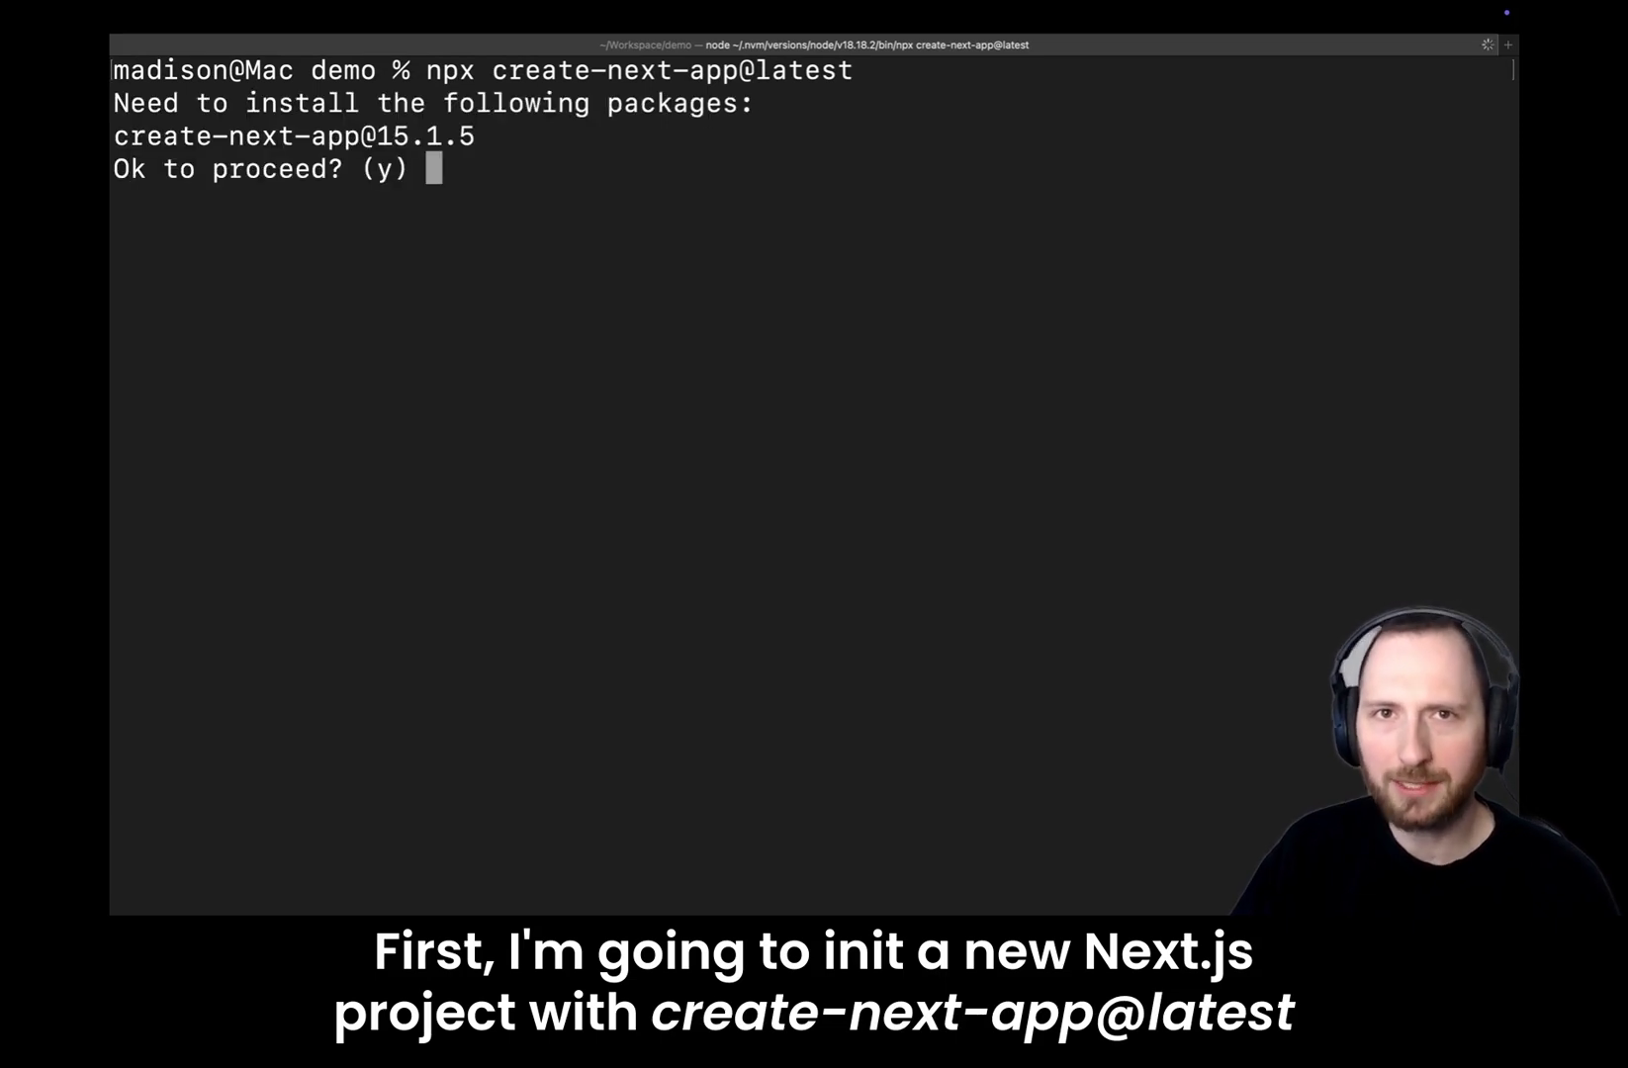
{"action": "key", "text": "Return"}
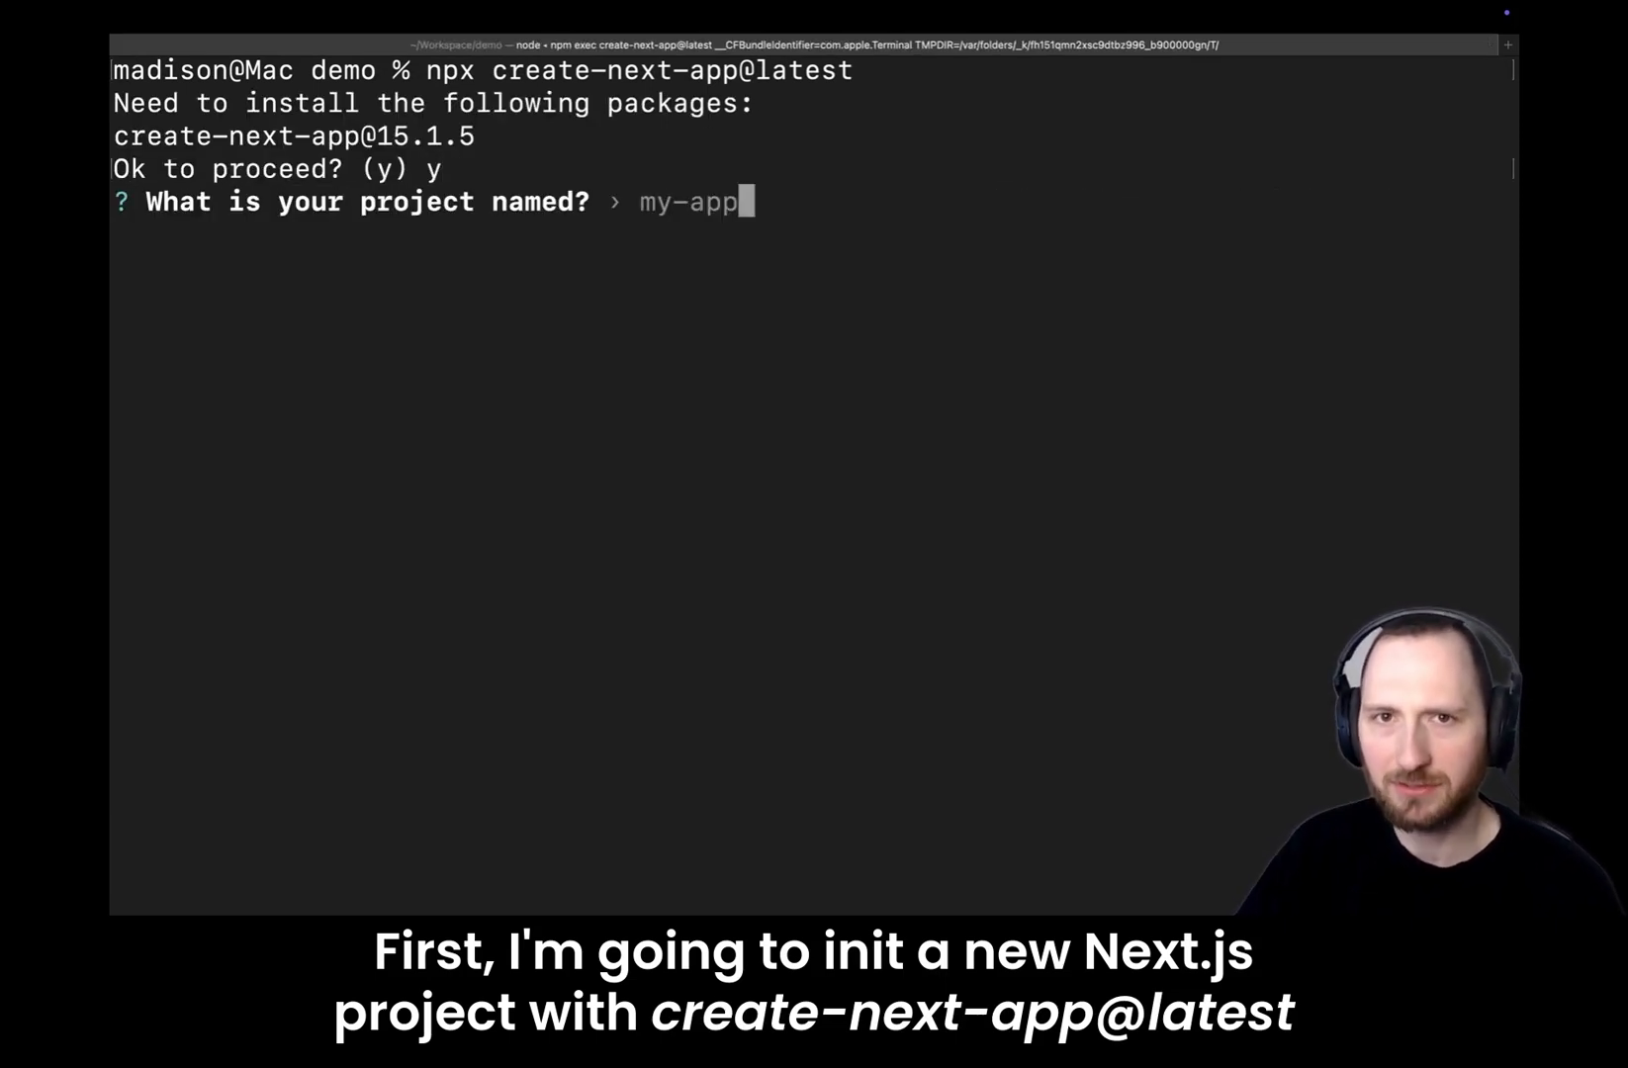
{"action": "type", "text": "init-demo"}
{"action": "key", "text": "Return"}
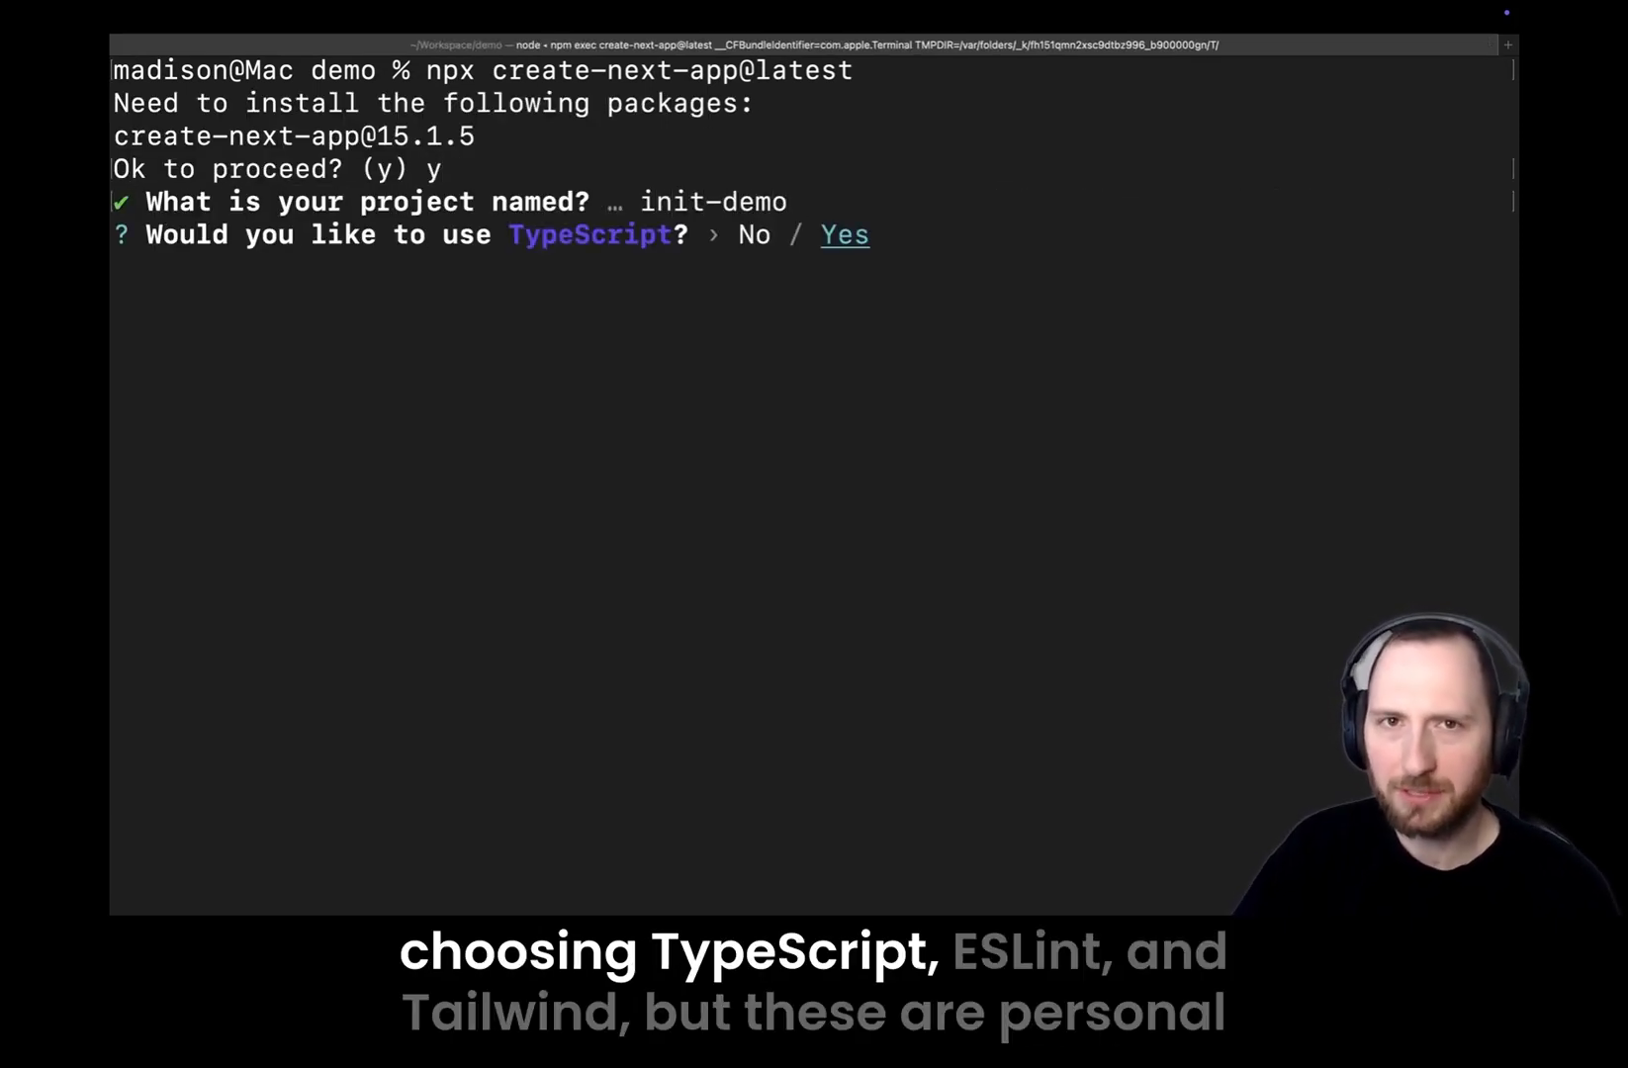
{"action": "key", "text": "Return"}
{"action": "key", "text": "Return"}
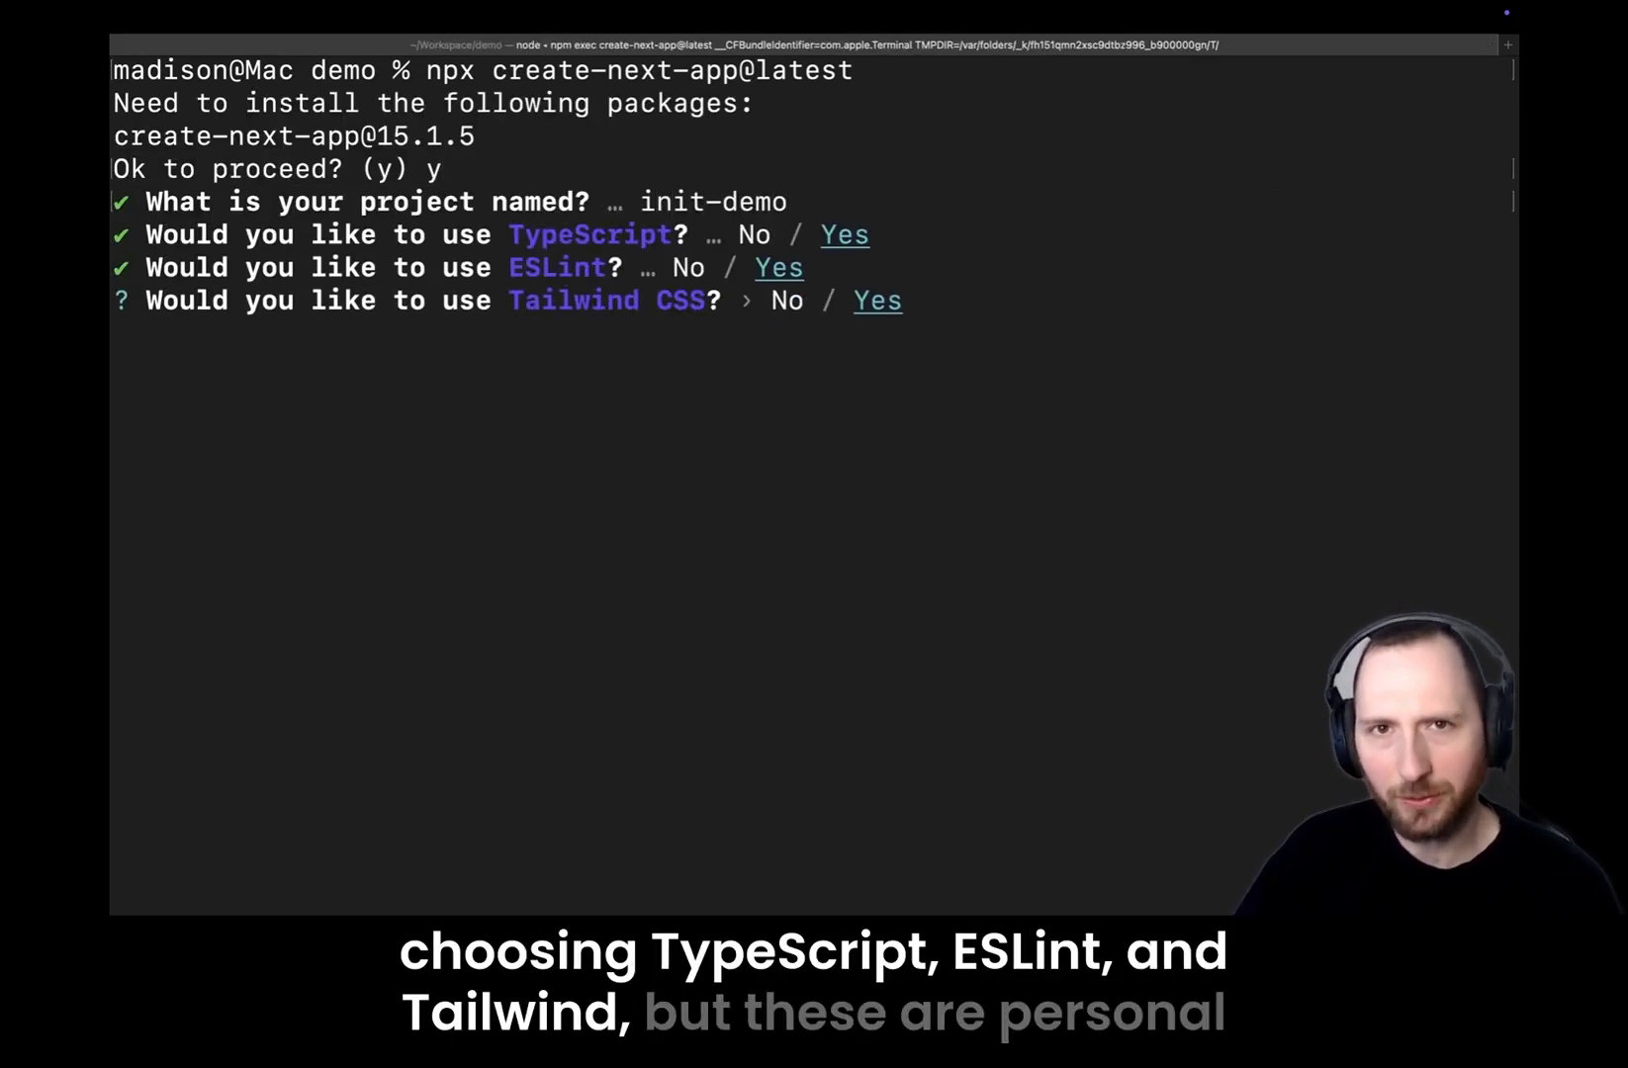
{"action": "key", "text": "Return"}
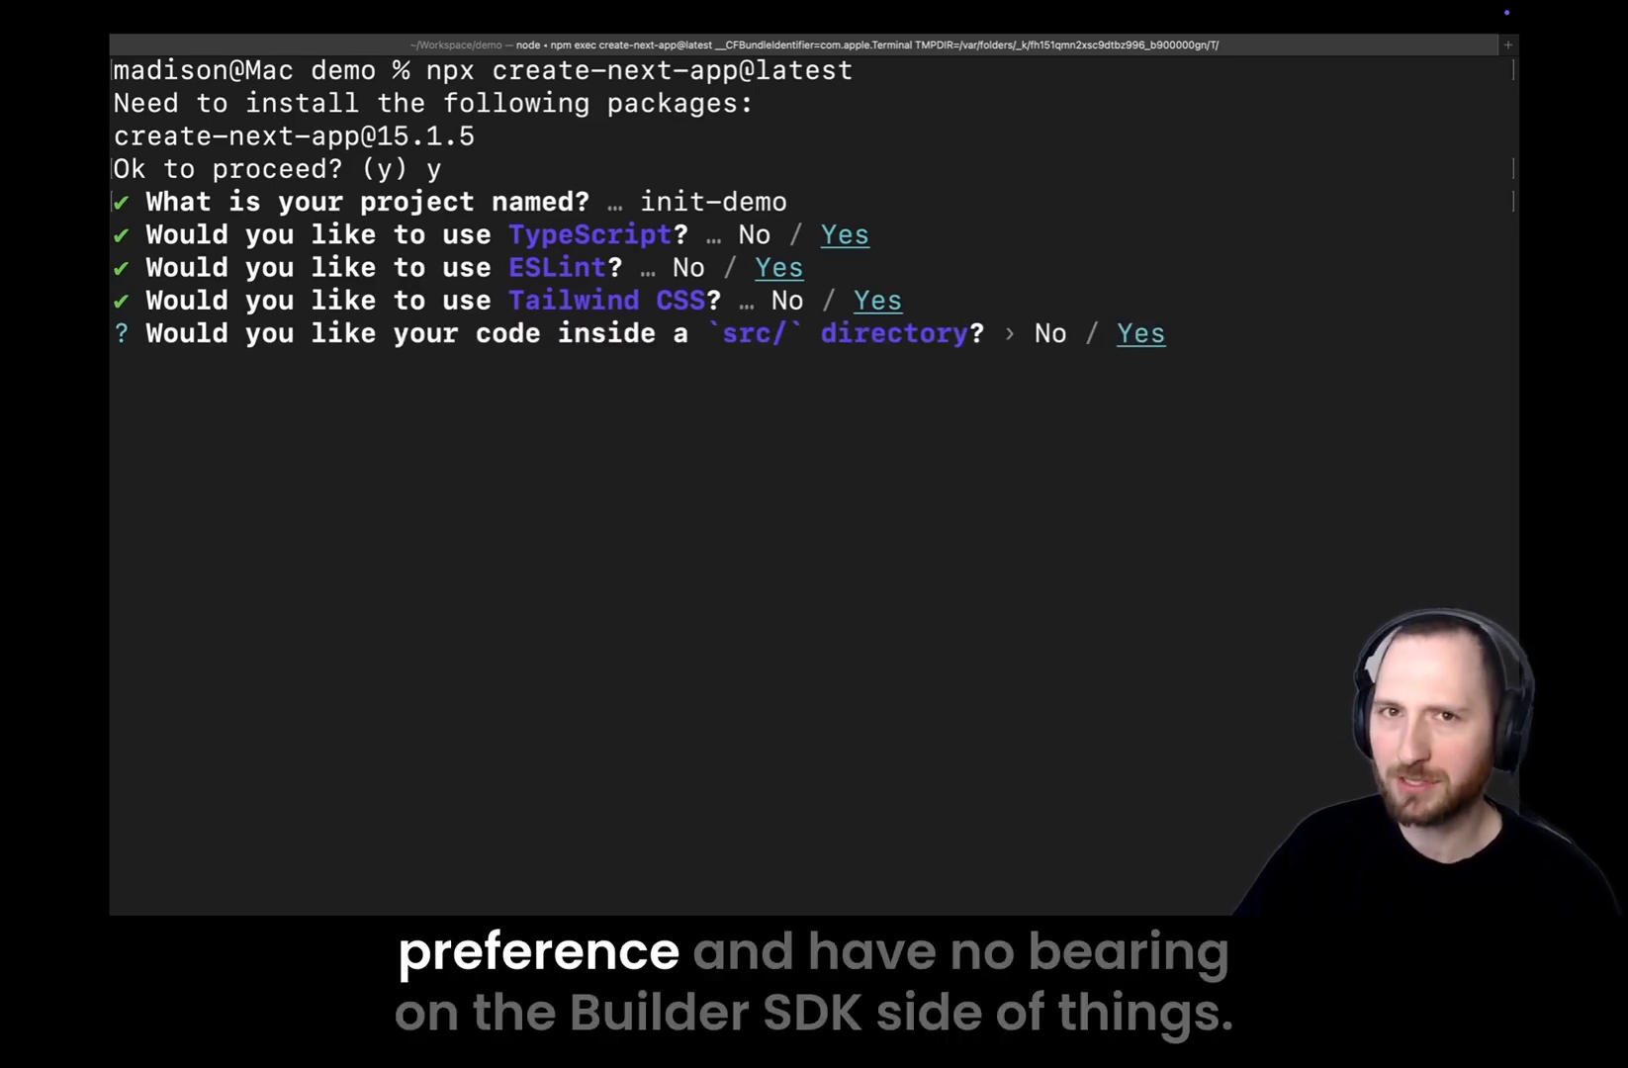
{"action": "key", "text": "Return"}
{"action": "key", "text": "Return"}
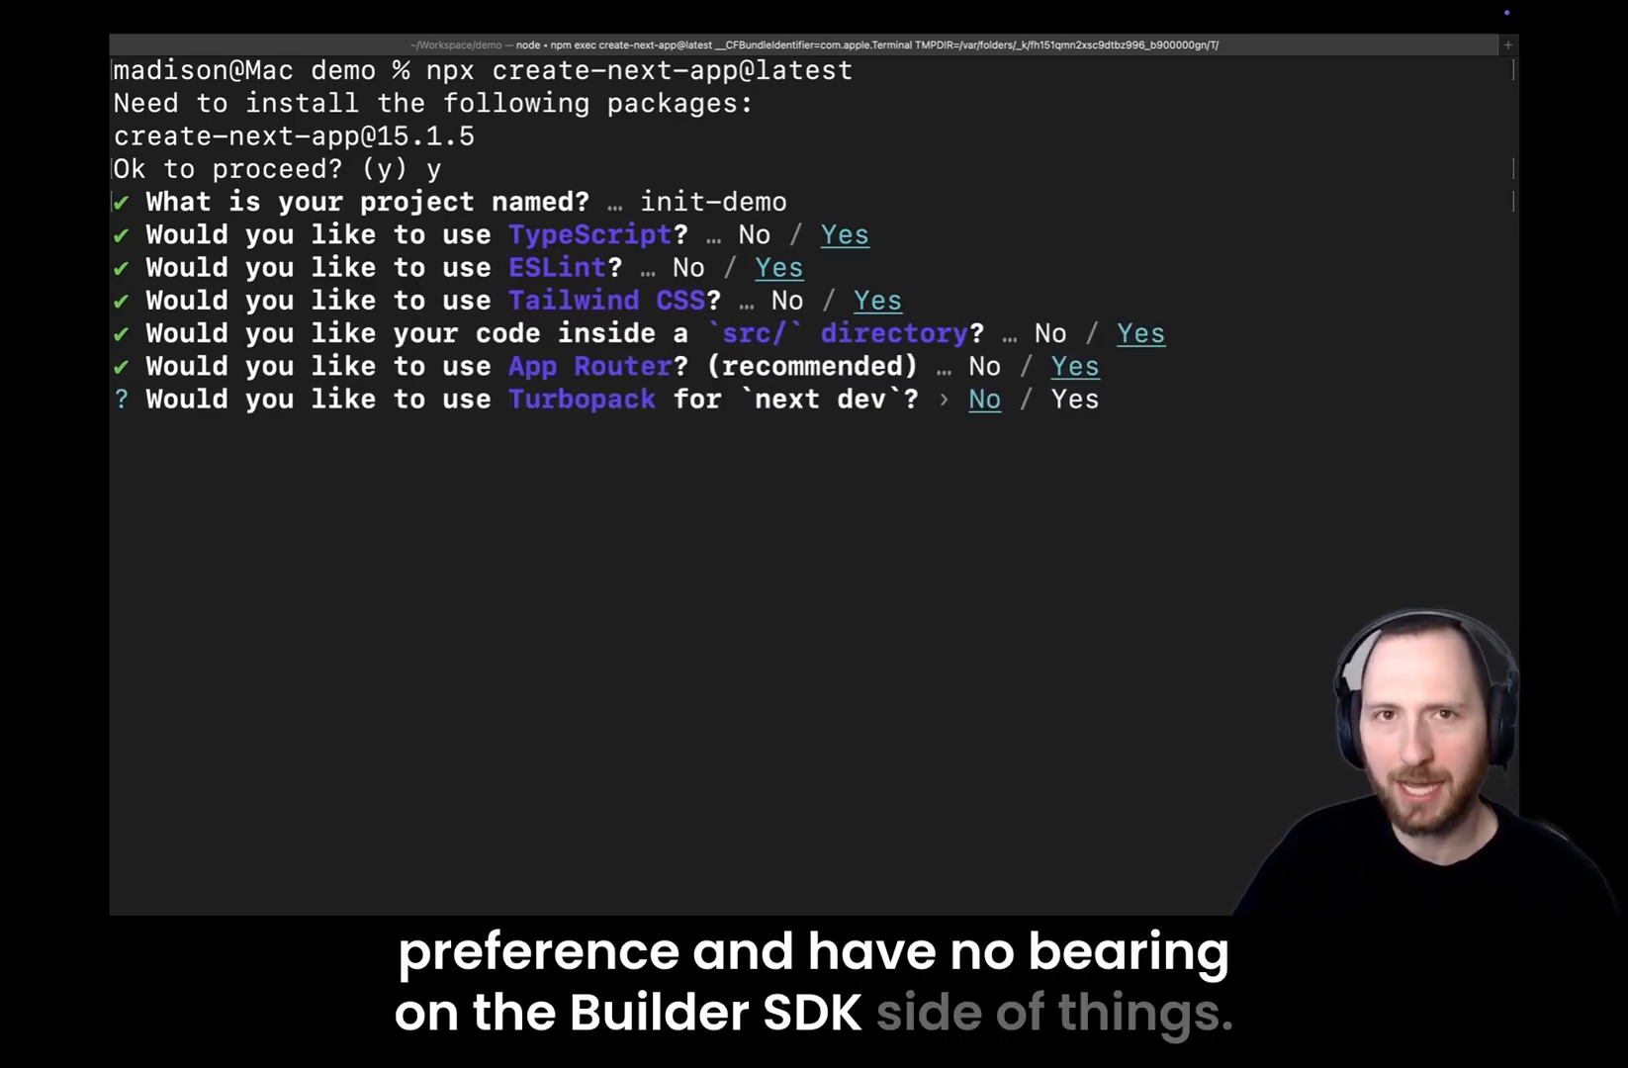
{"action": "key", "text": "Return"}
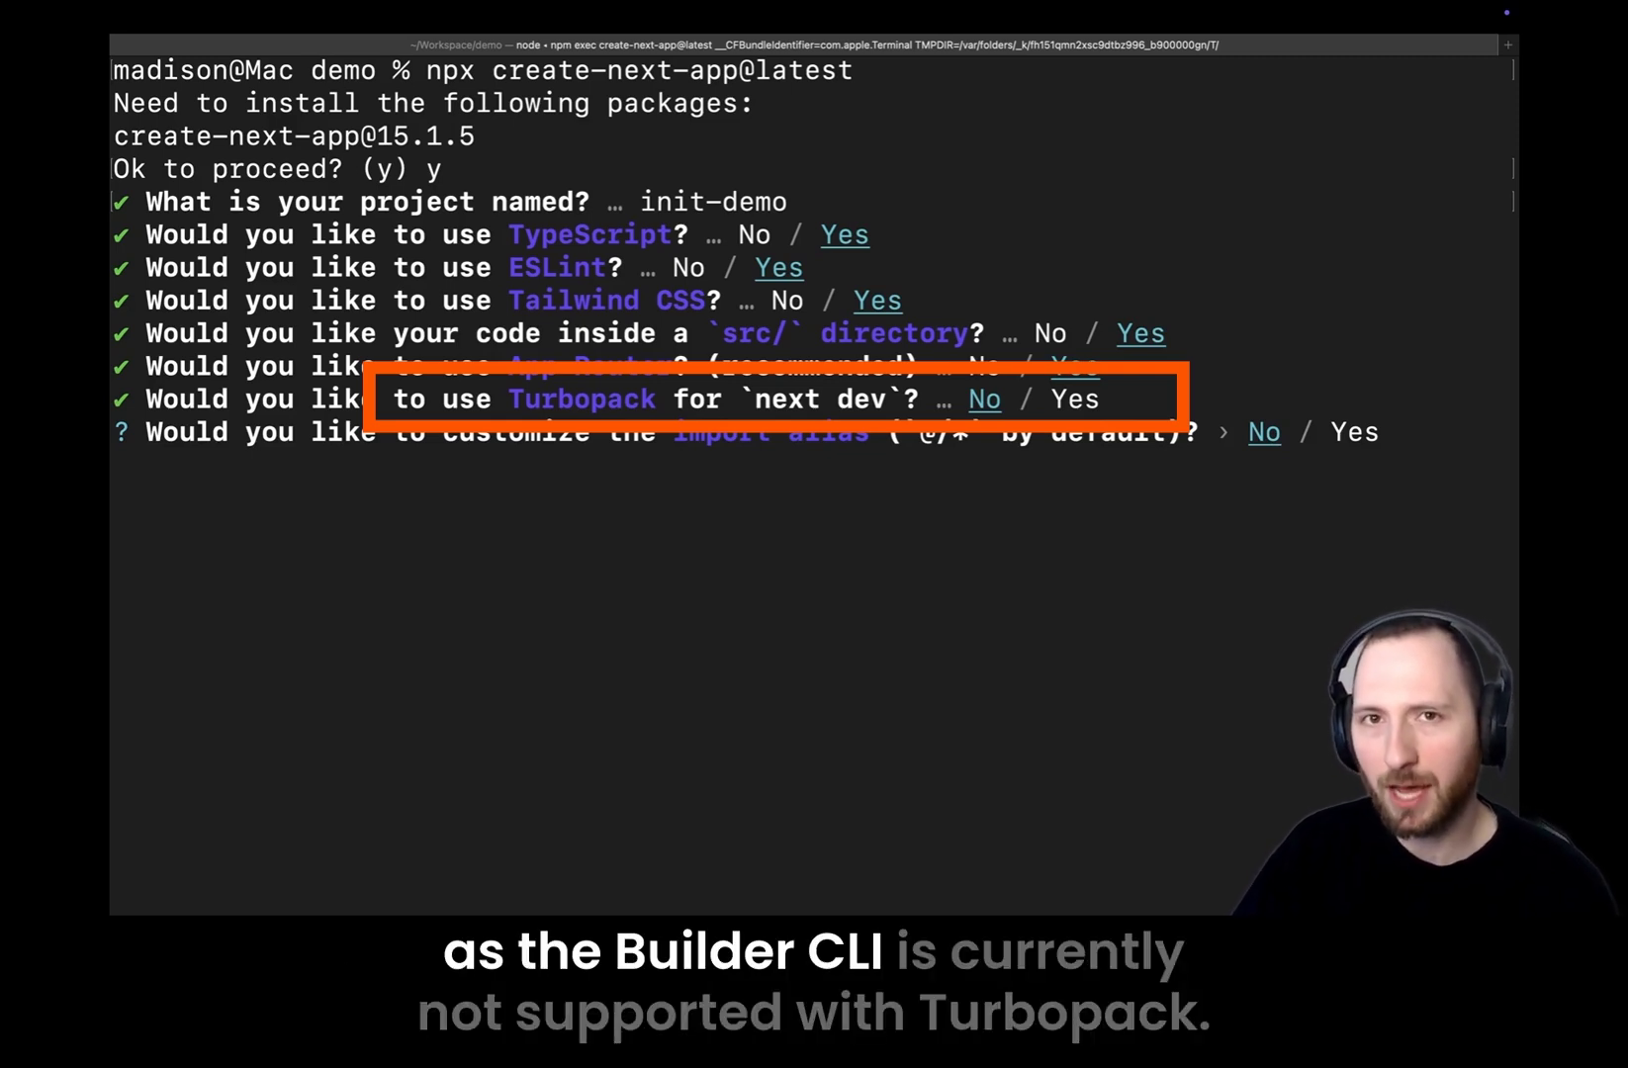
{"action": "key", "text": "Return"}
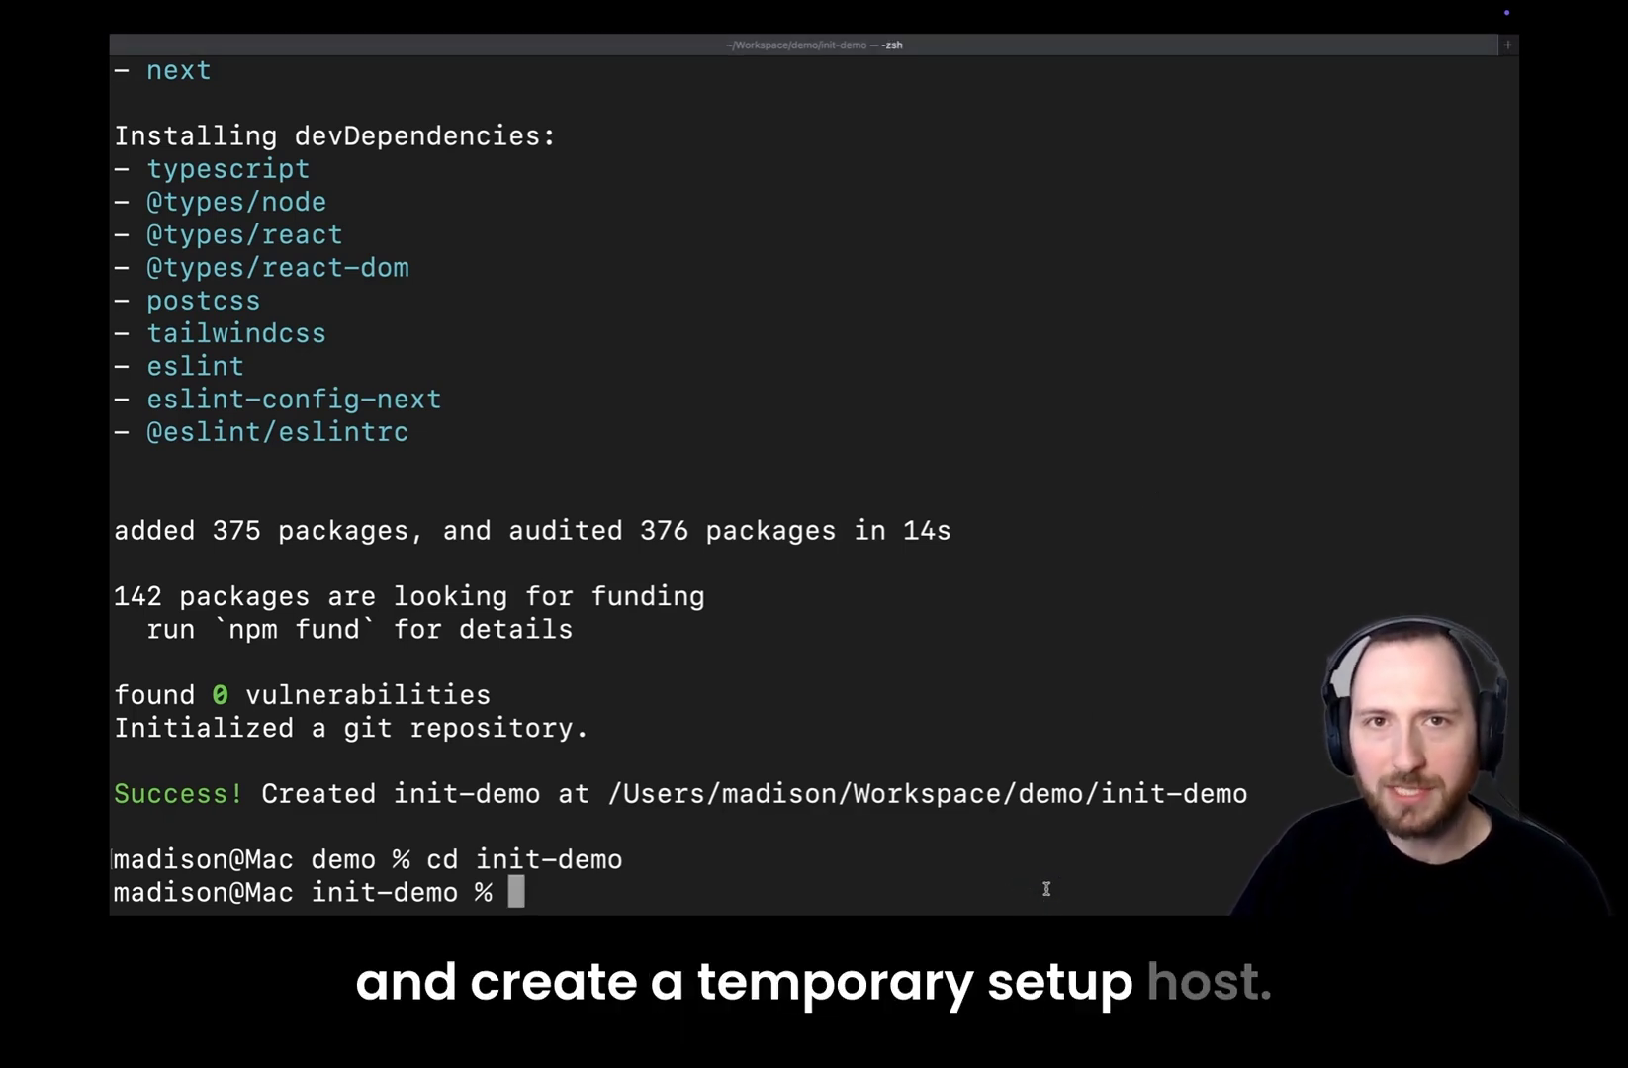
Run npm init builder.io@latest, accept the integration and choose the recommended Gen 1 SDK
{"action": "type", "text": "npm init builder.io@"}
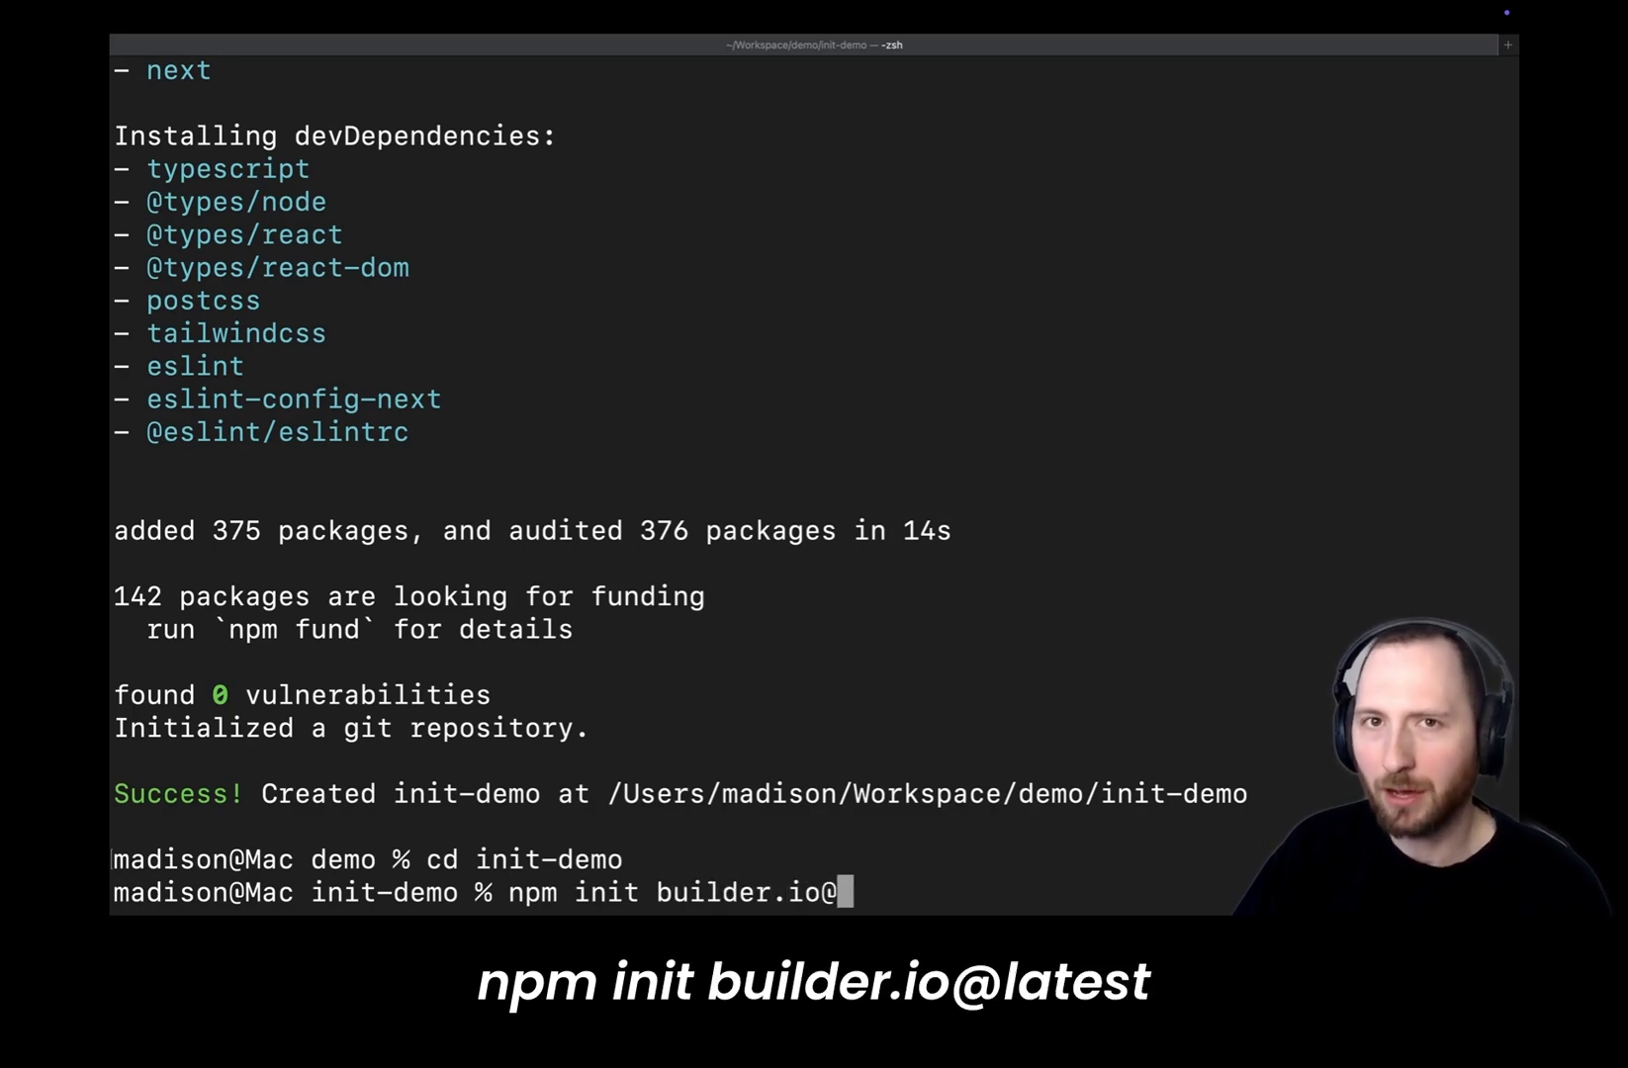
{"action": "type", "text": "latest"}
{"action": "key", "text": "Return"}
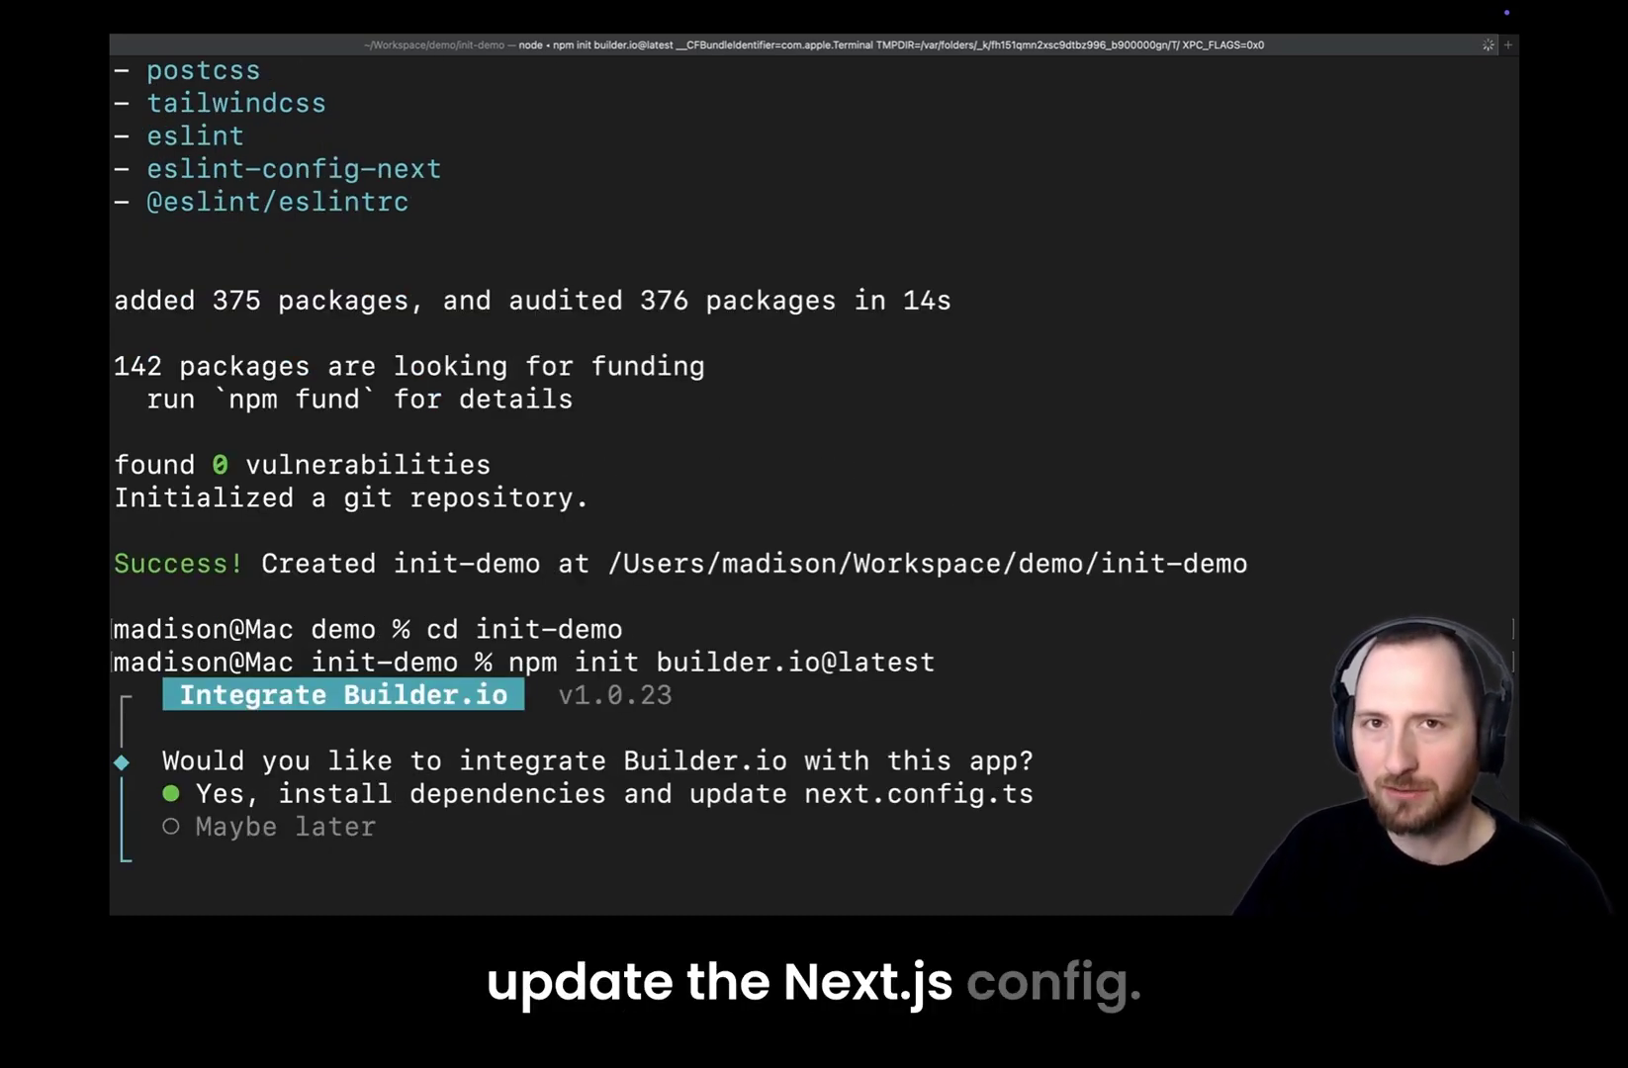
{"action": "key", "text": "Return"}
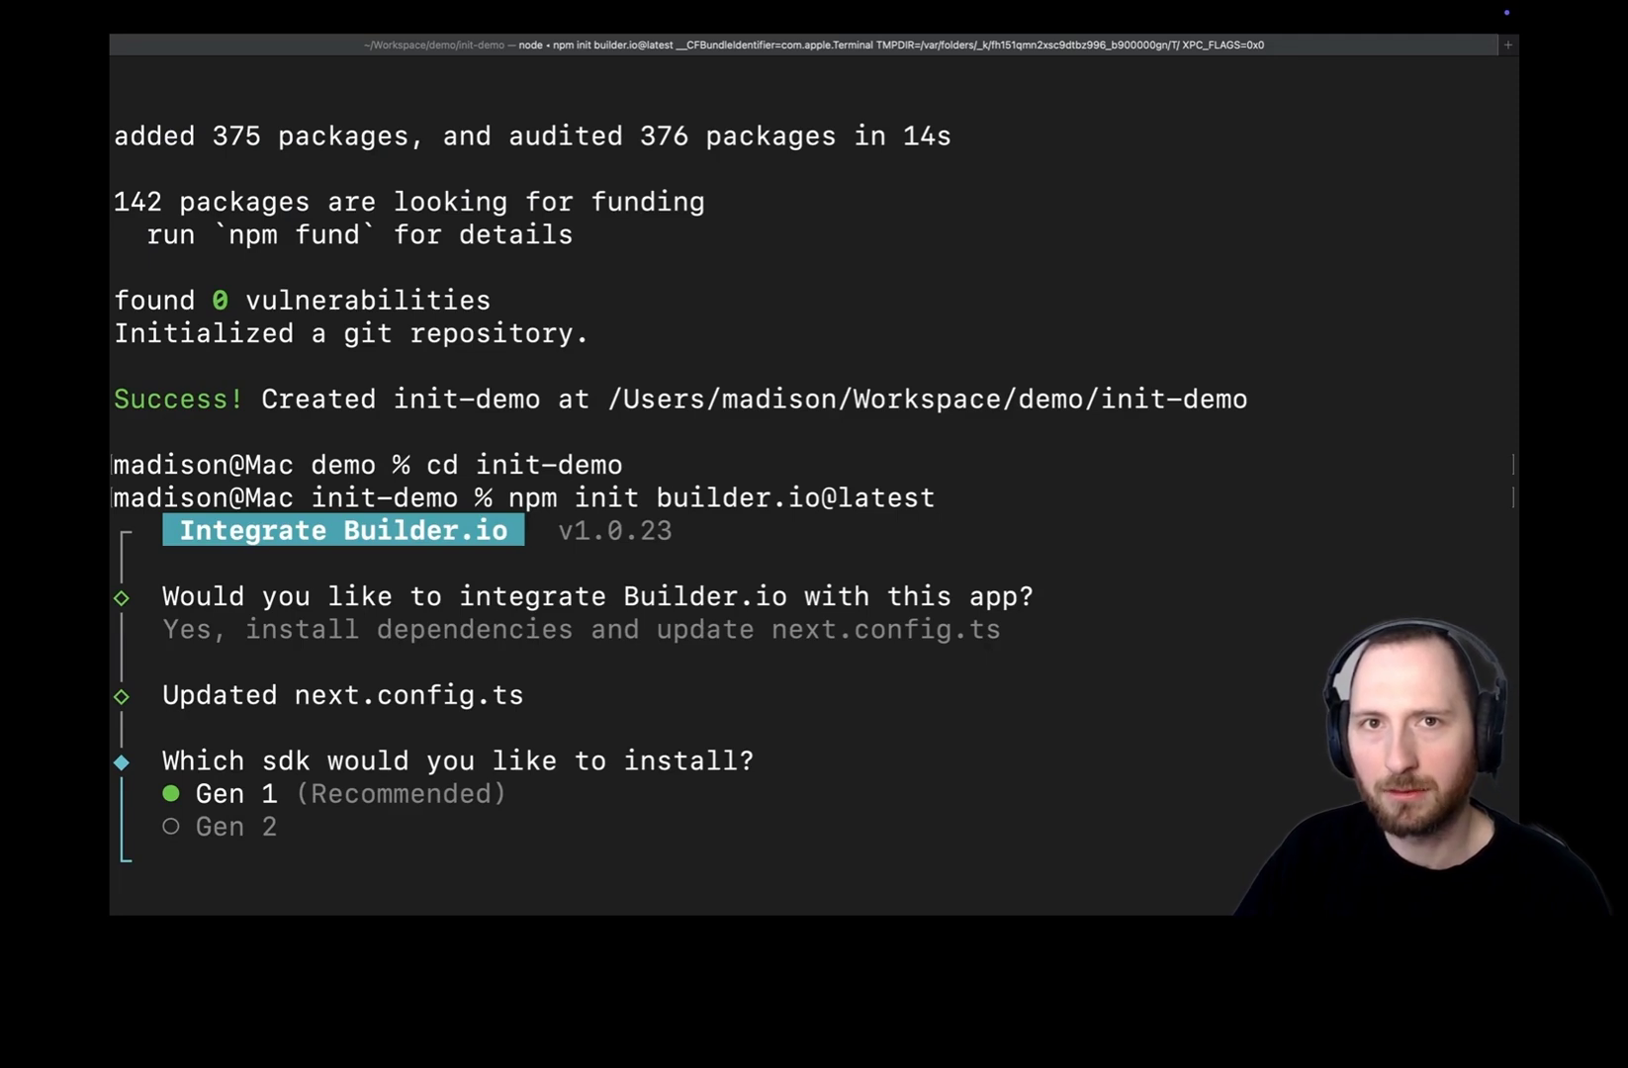
{"action": "key", "text": "Return"}
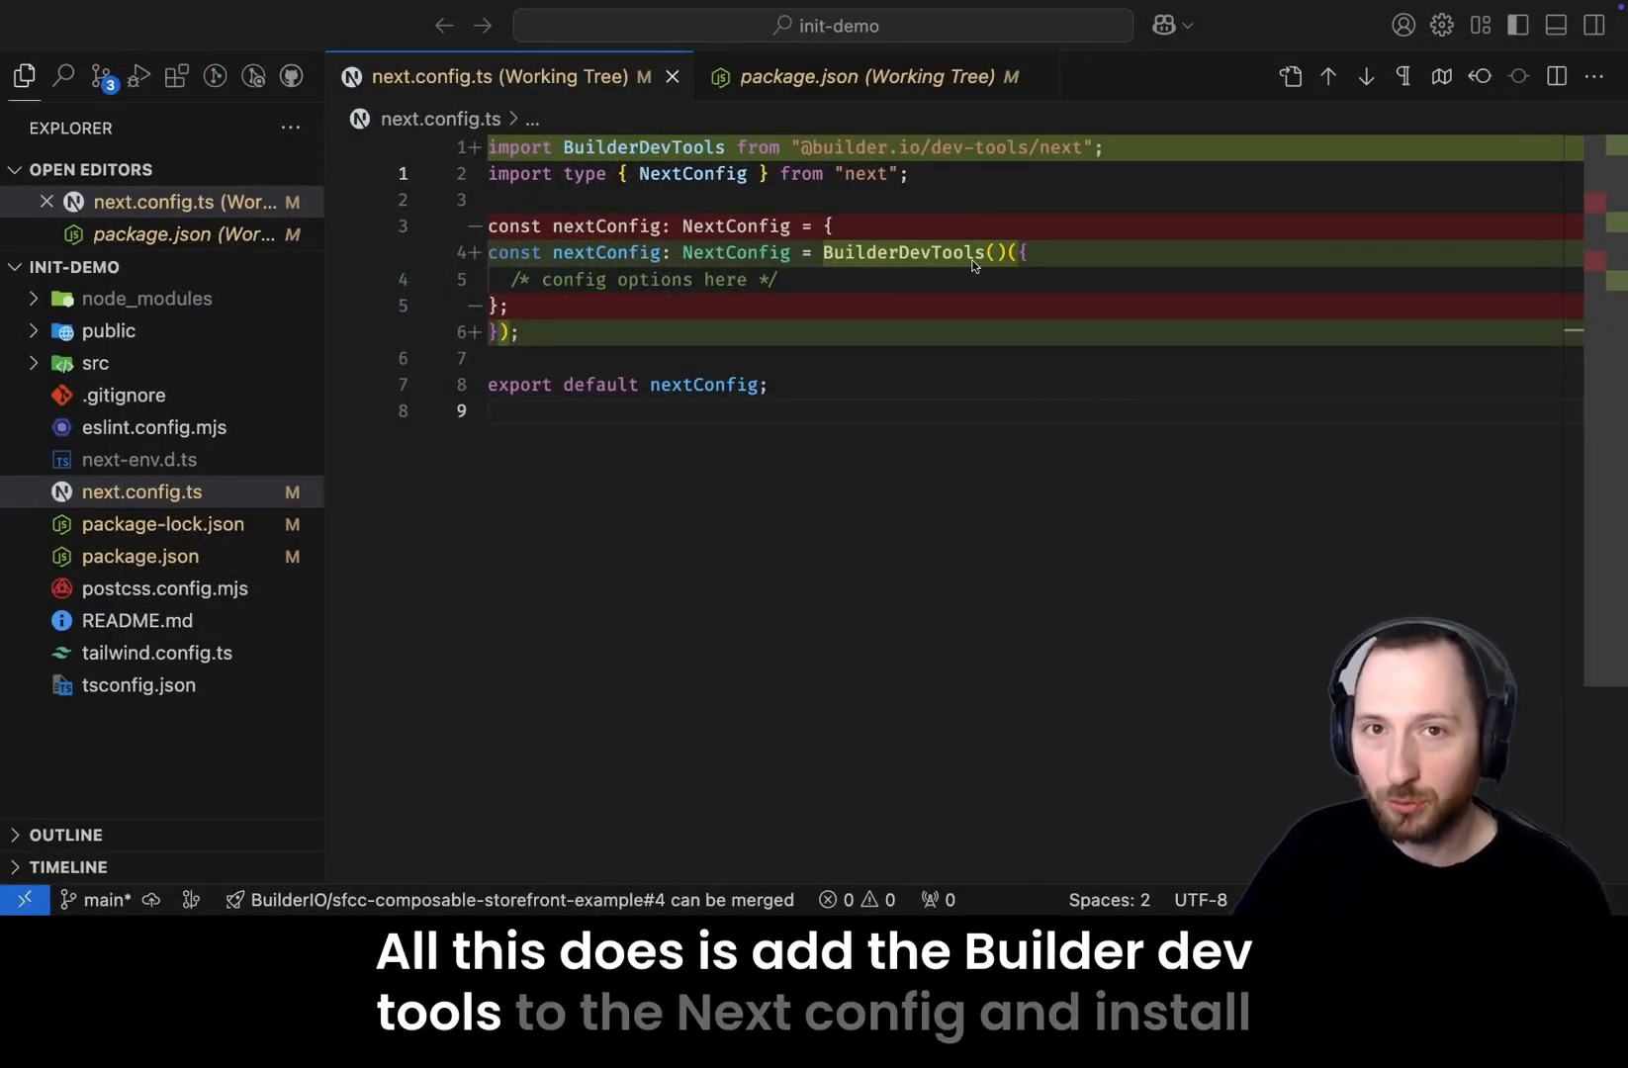
Review the package.json diff listing the newly added Builder.io dependencies
{"action": "left_click", "coordinate": [894, 79]}
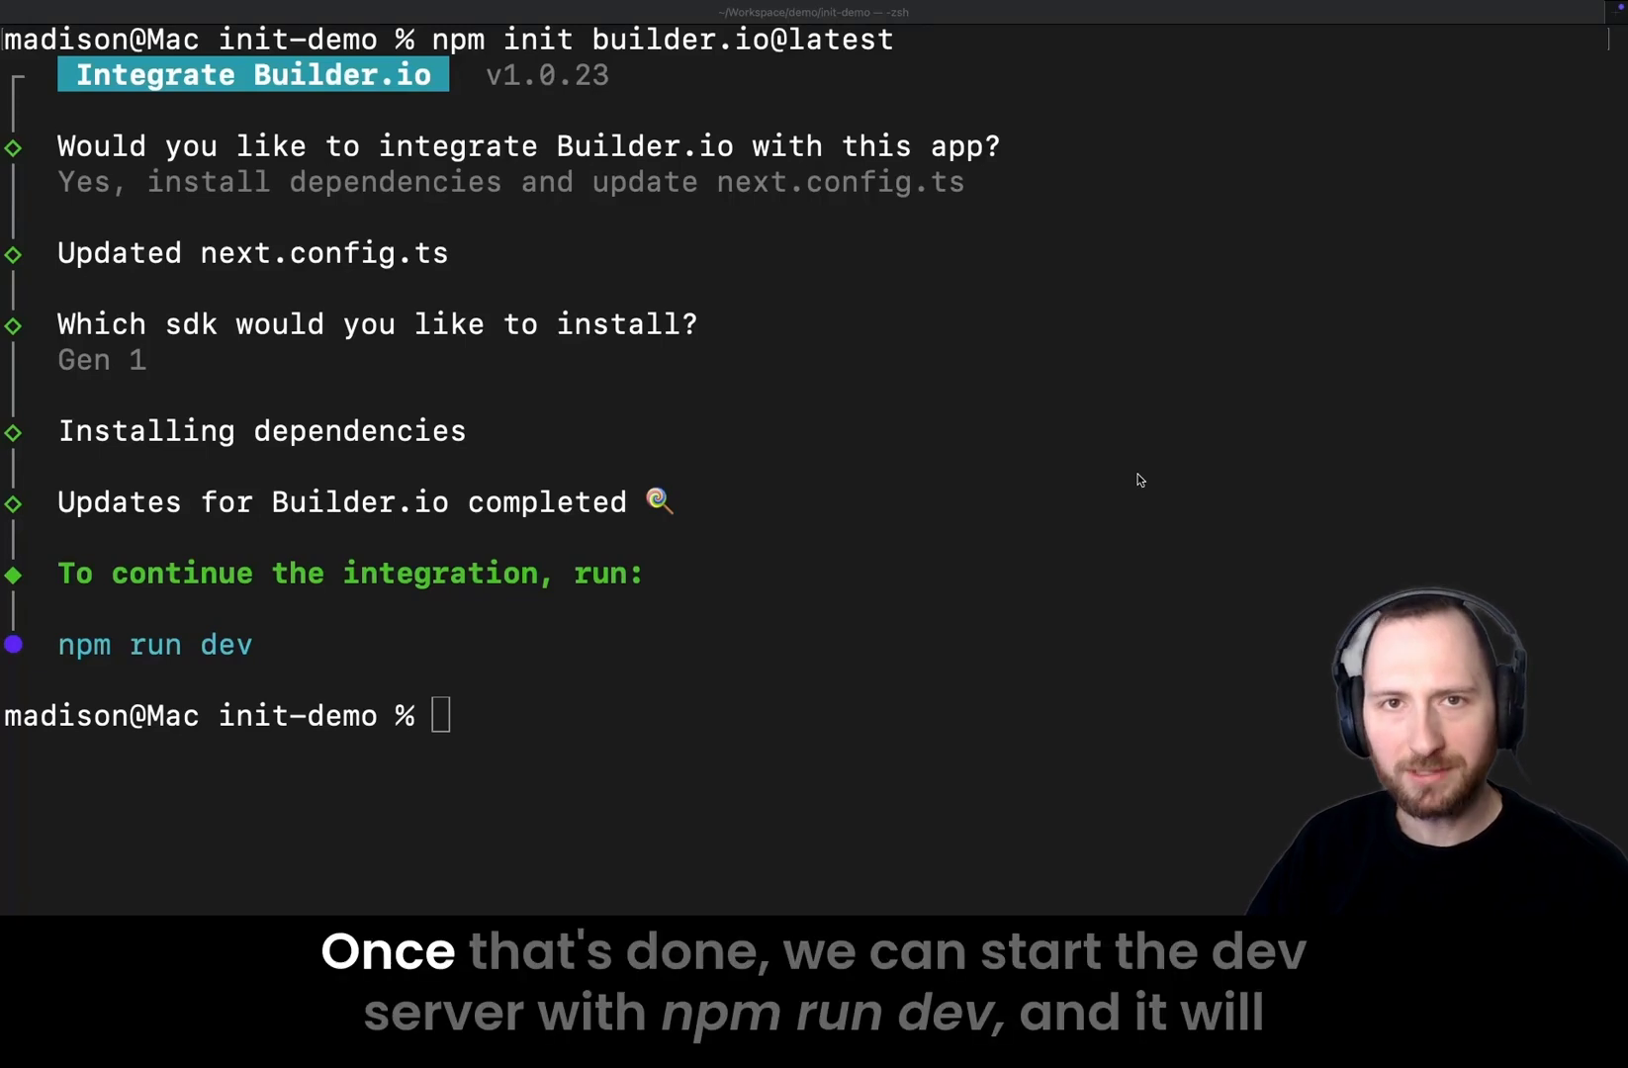
{"action": "type", "text": "npm run dev"}
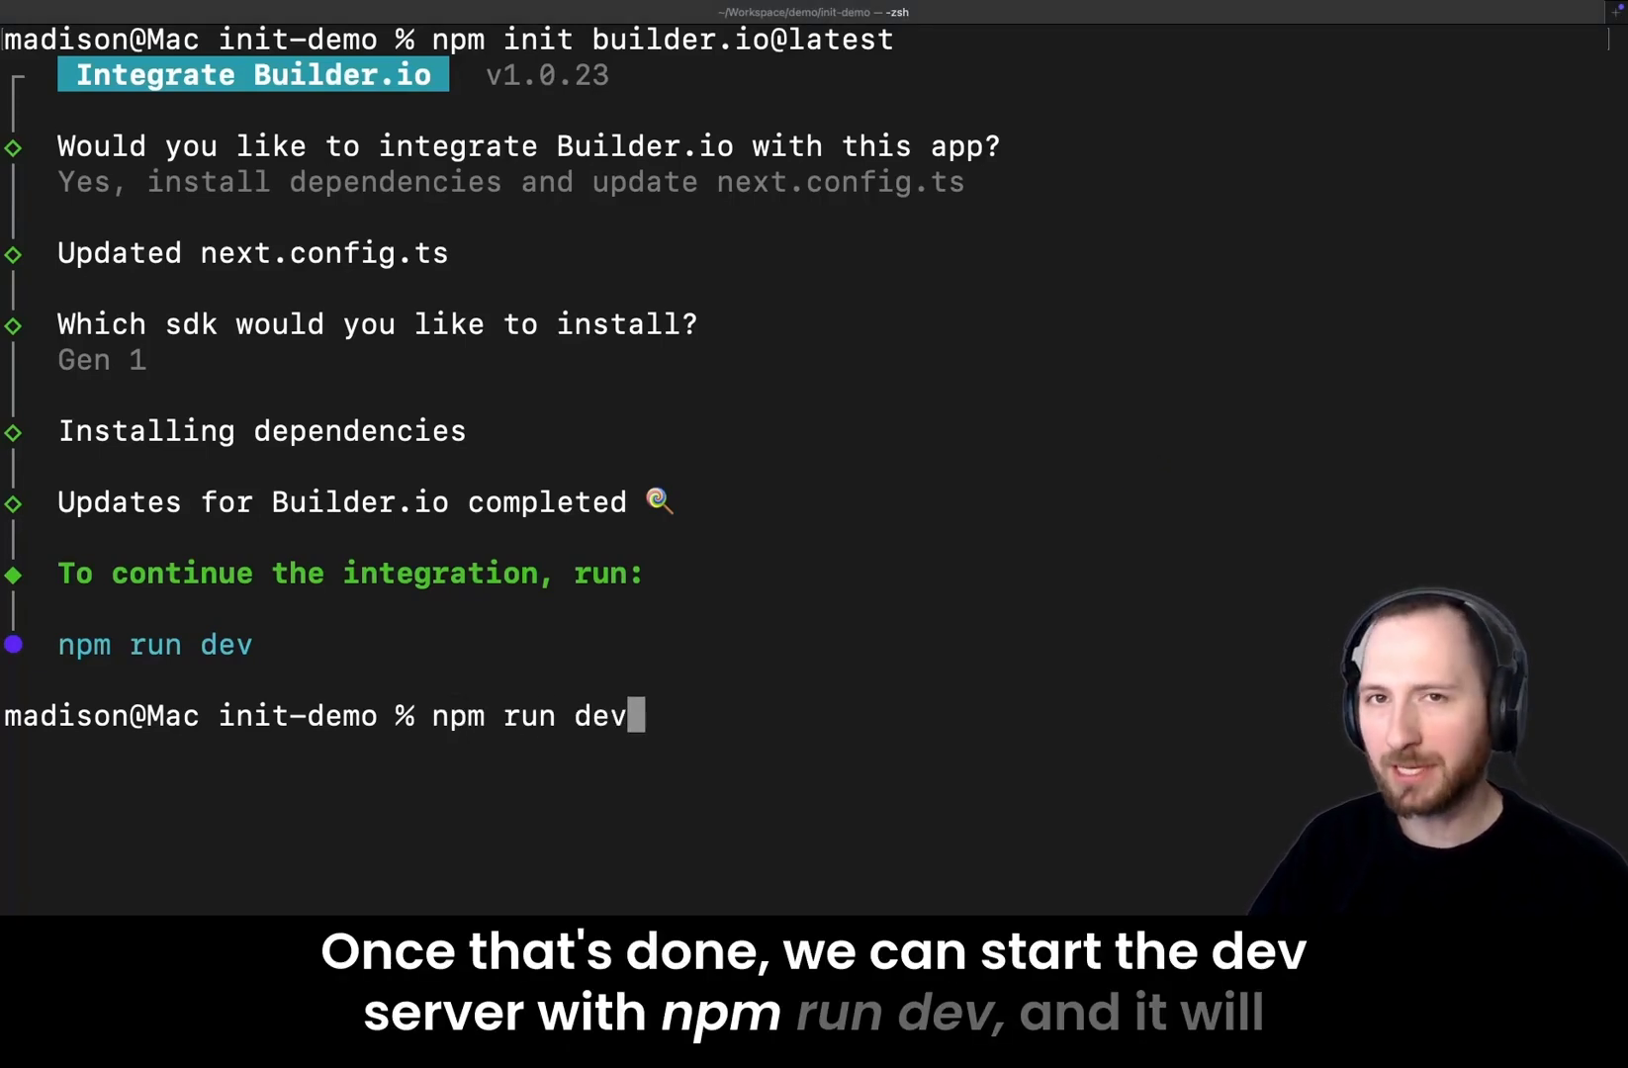
{"action": "key", "text": "Return"}
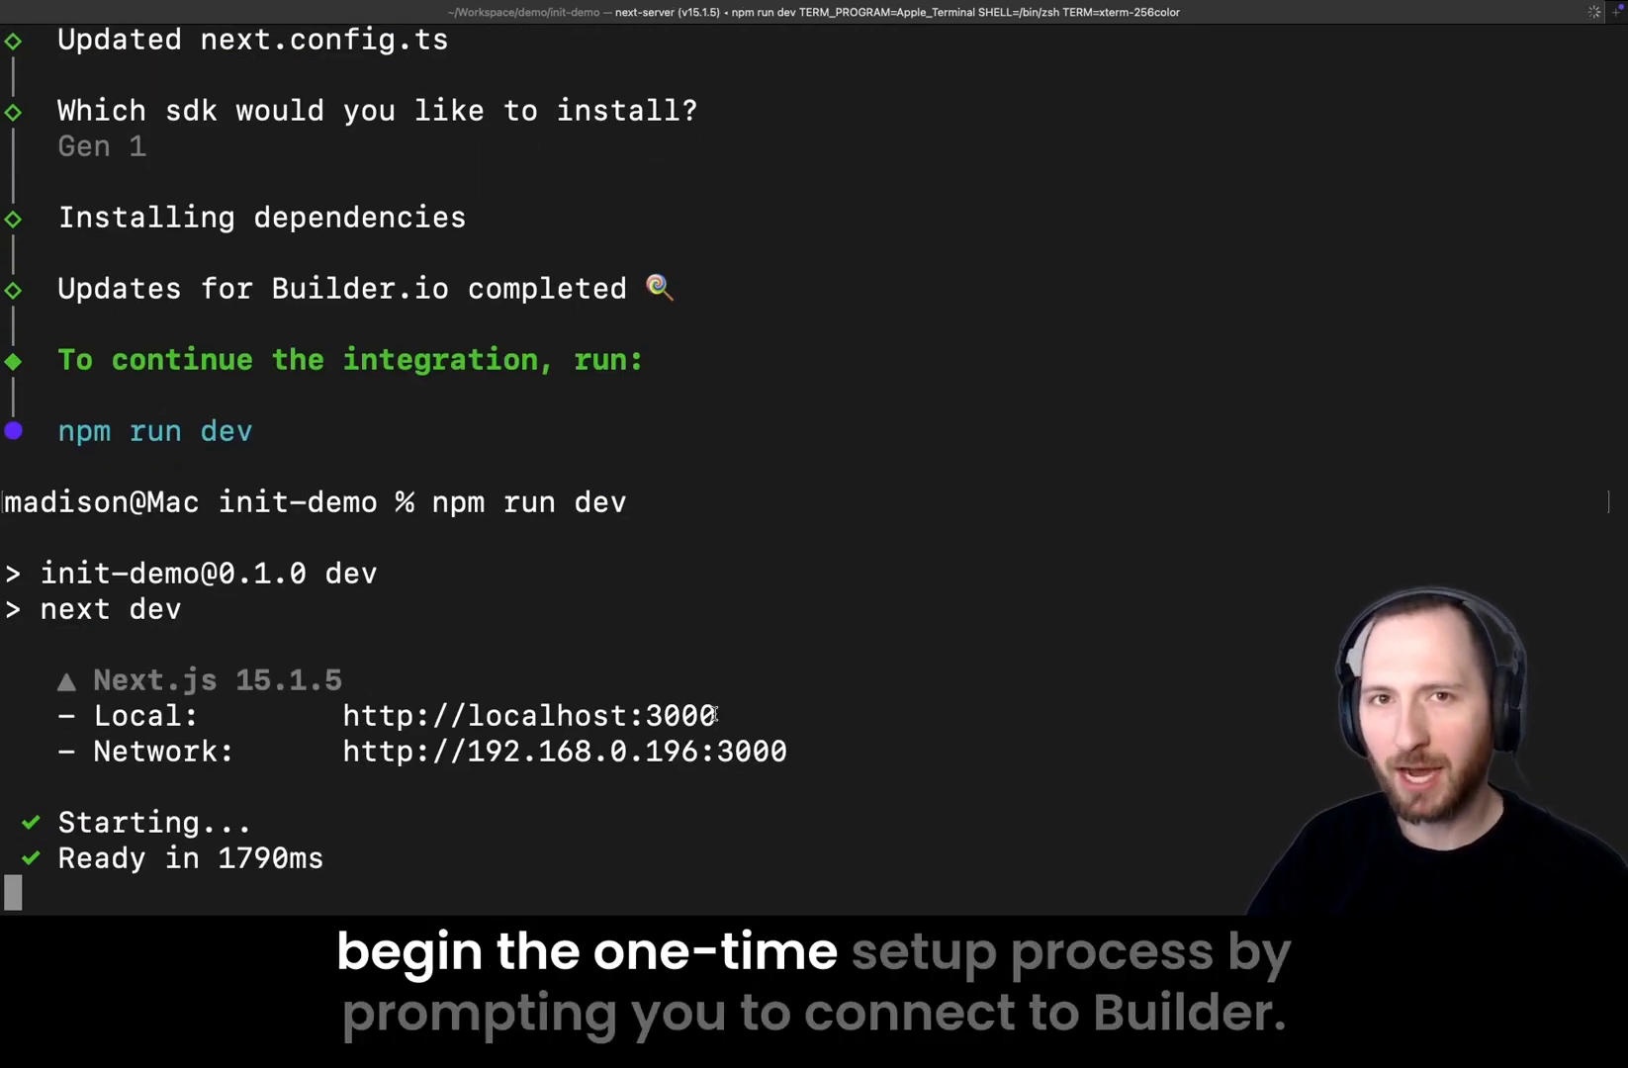
{"action": "left_click_drag", "start_coordinate": [716, 715], "coordinate": [344, 714]}
{"action": "key", "text": "super+c"}
Load the copied localhost:3000 address in a new Chrome tab
{"action": "key", "text": "super+Tab"}
{"action": "left_click", "coordinate": [692, 75]}
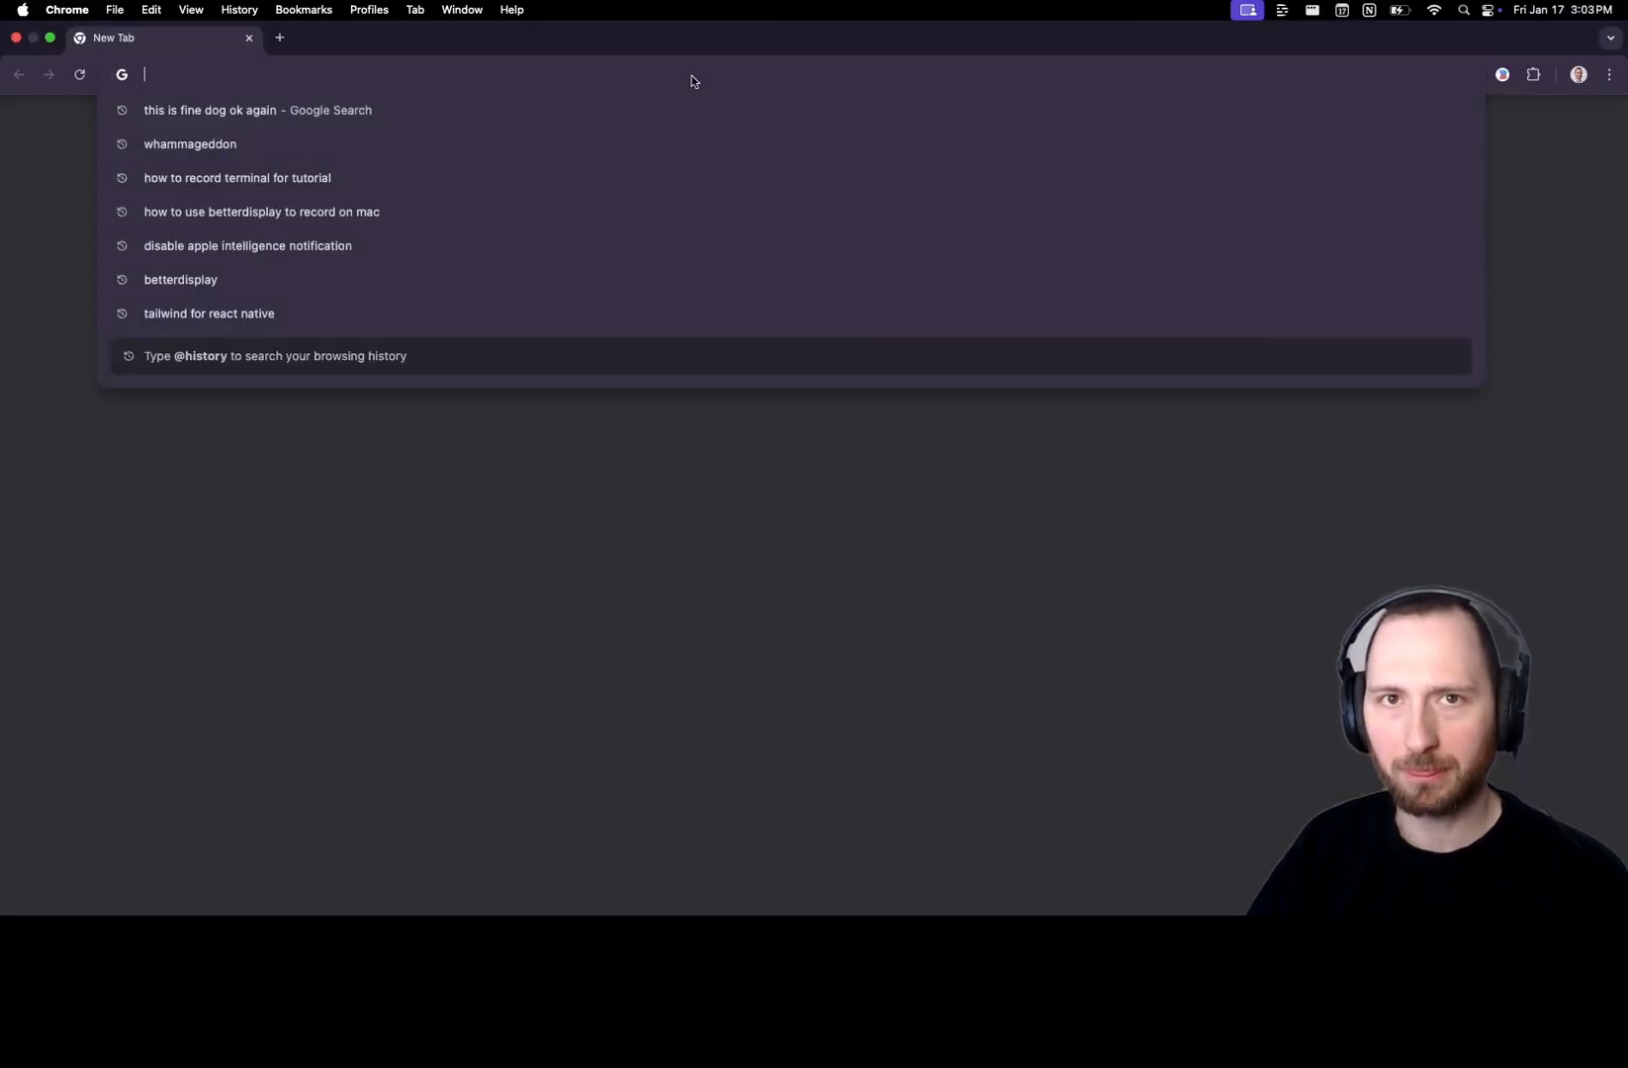
{"action": "key", "text": "super+v"}
{"action": "key", "text": "Return"}
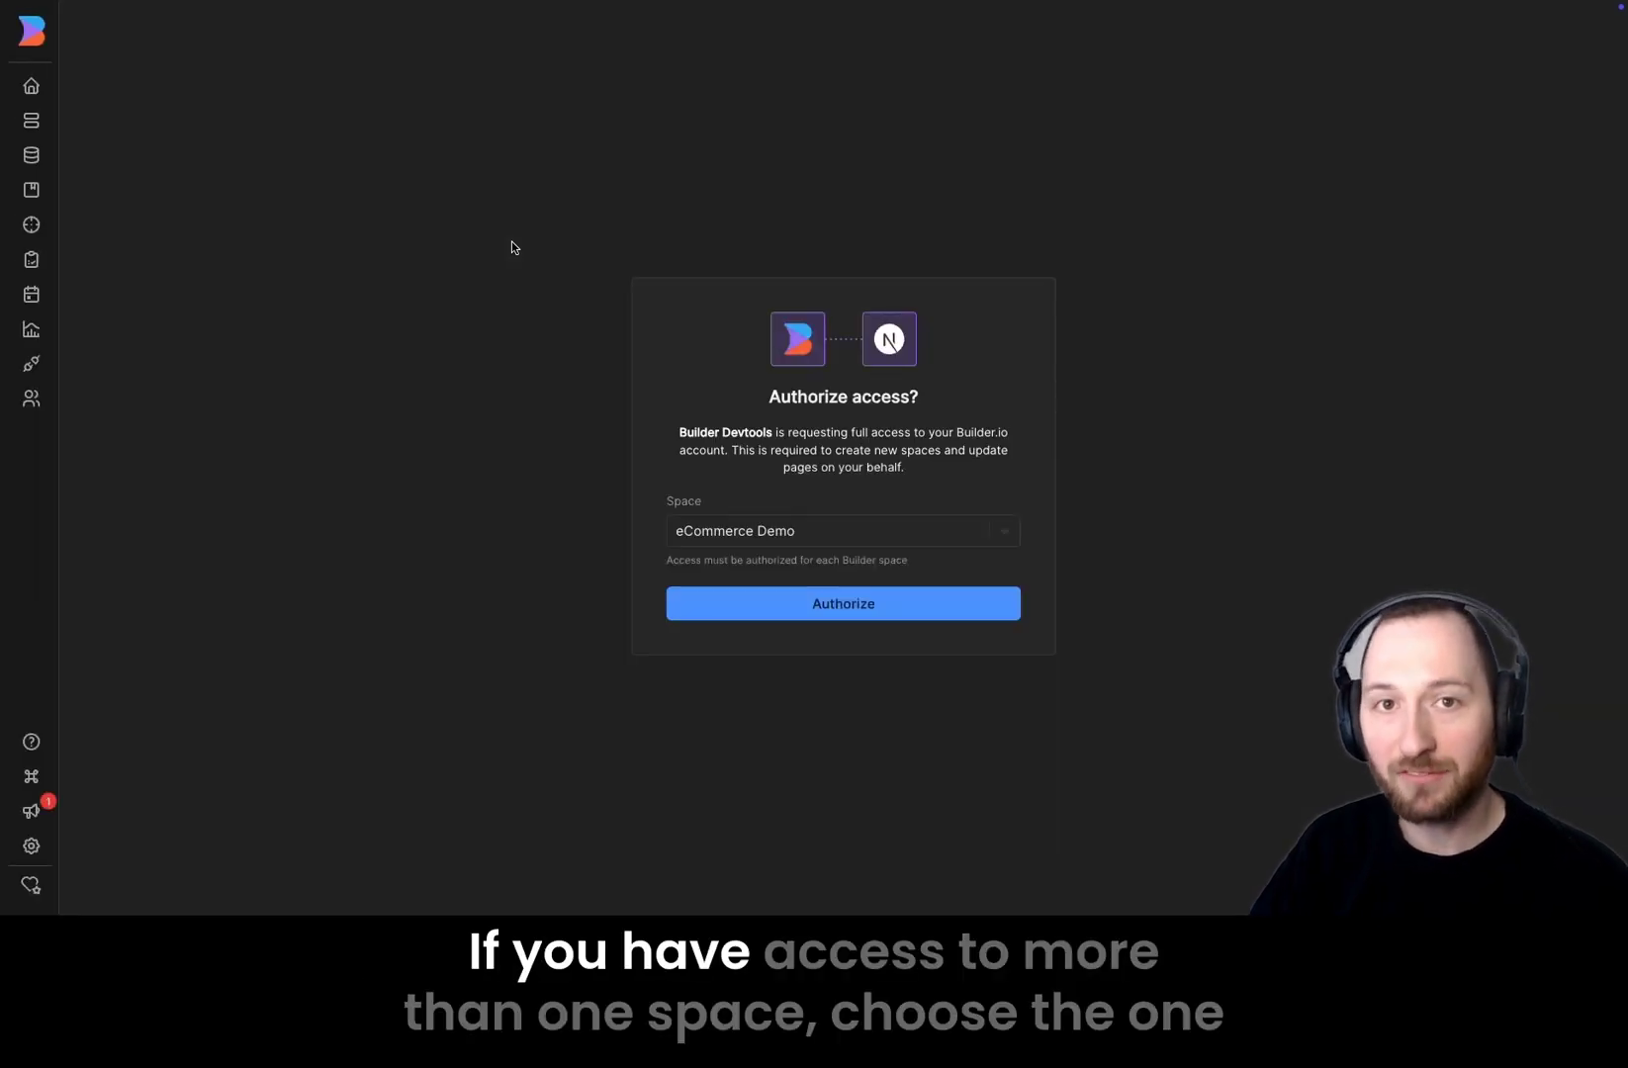
Authorize Builder Devtools for the Generic Demo space
{"action": "left_click", "coordinate": [867, 540]}
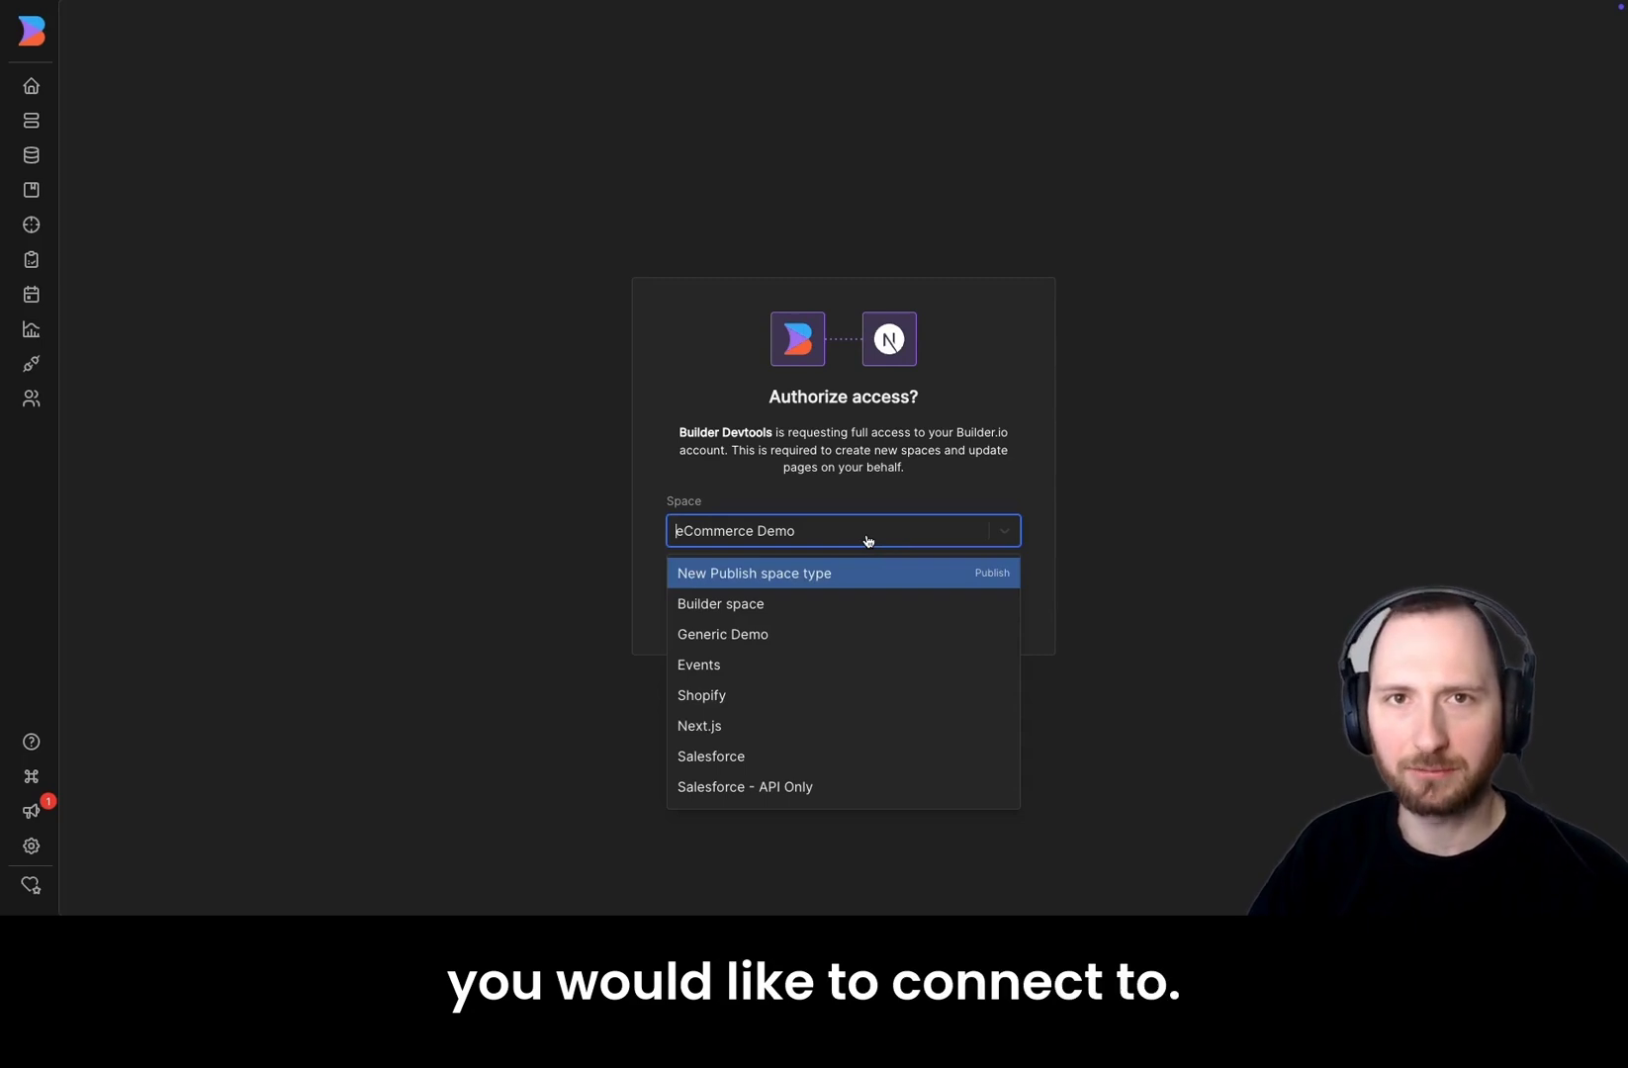
{"action": "left_click", "coordinate": [835, 631]}
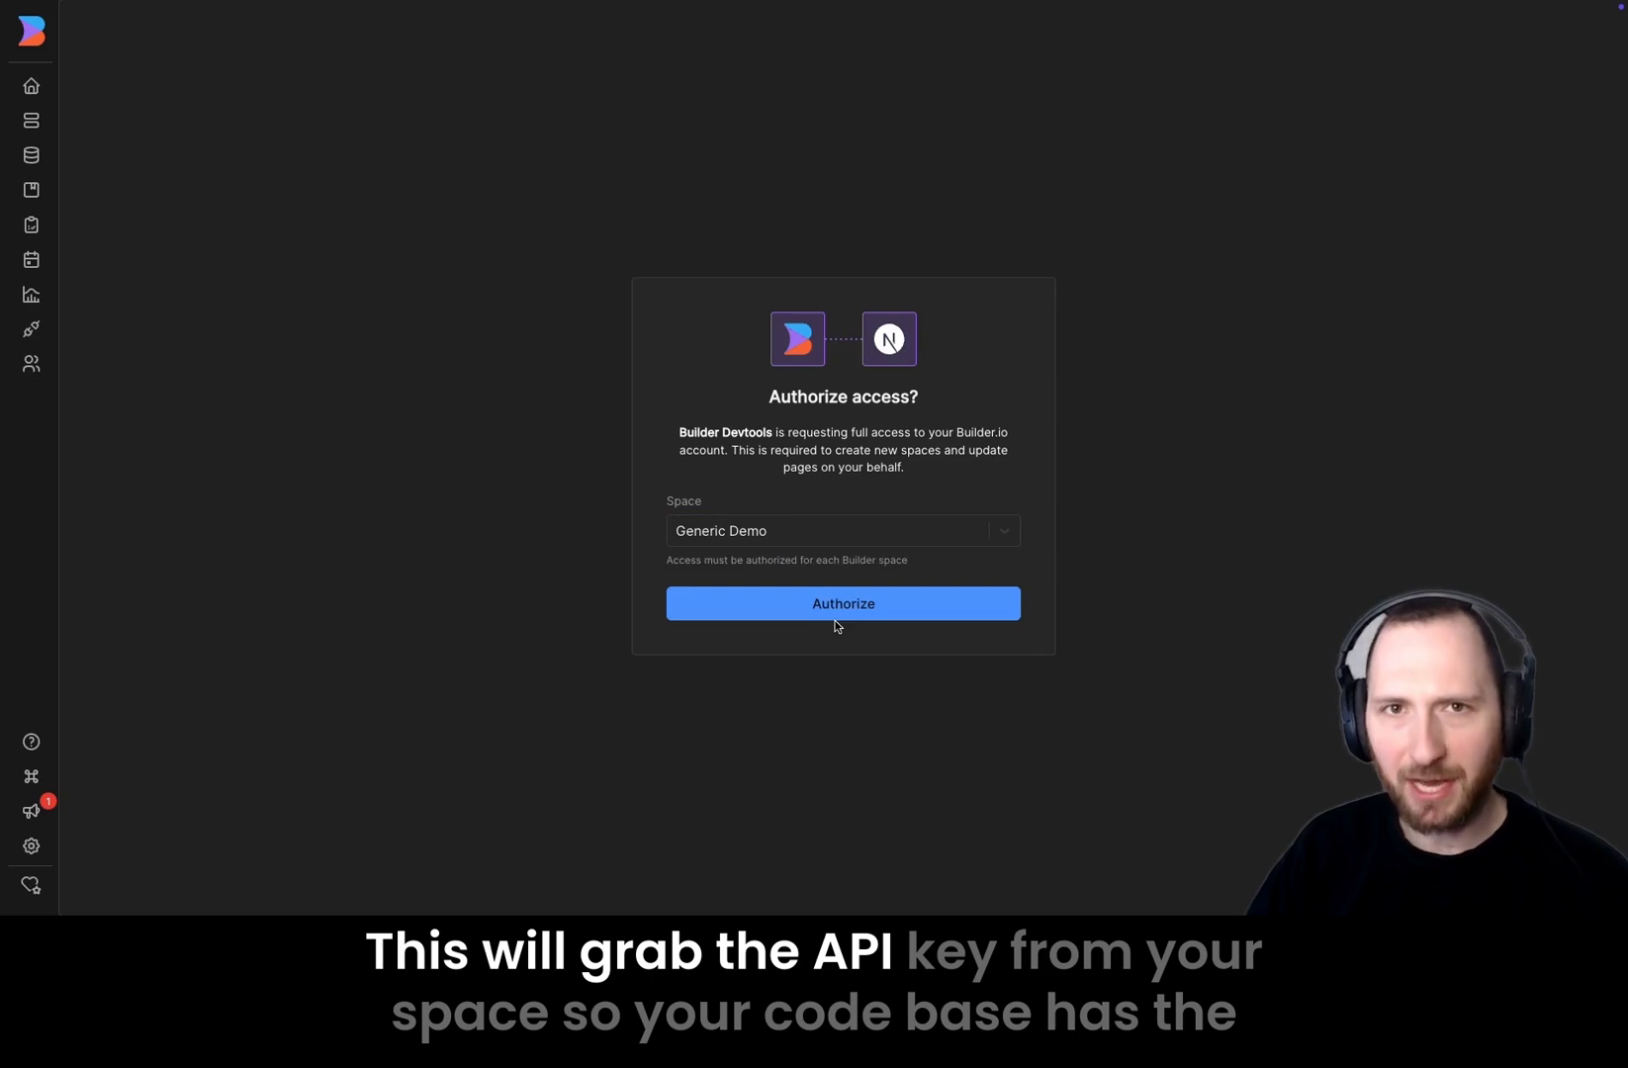
{"action": "left_click", "coordinate": [975, 612]}
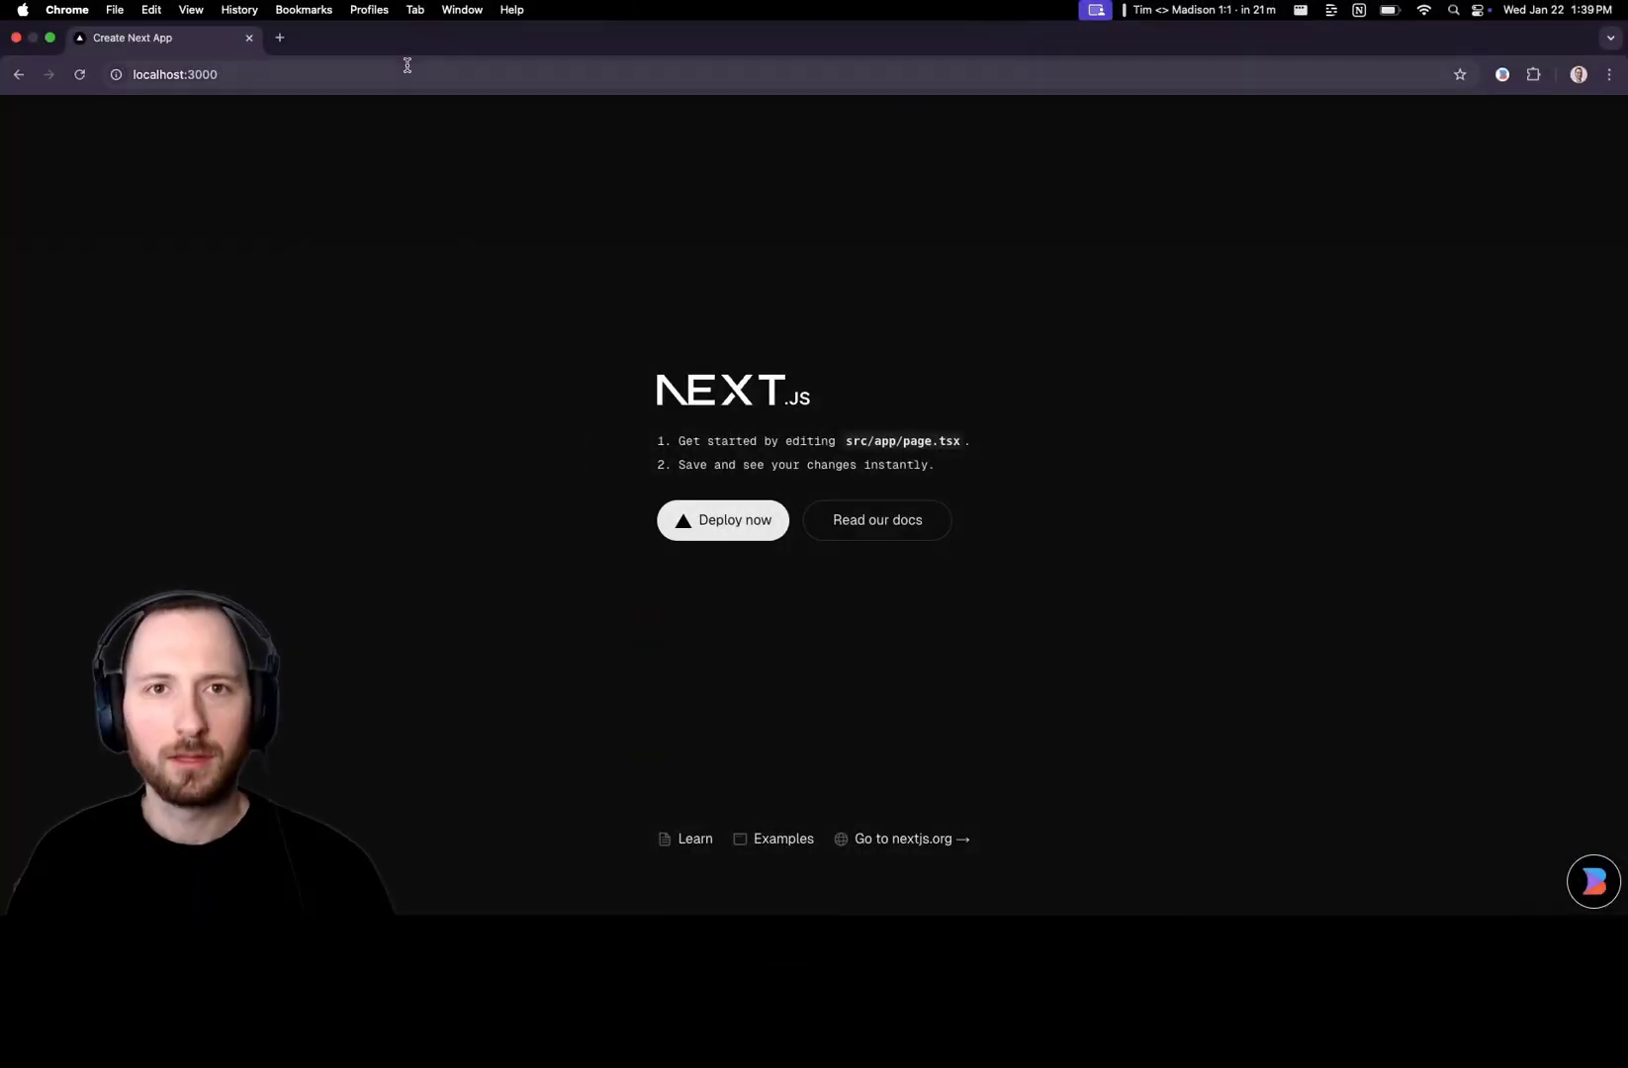
Open localhost:3000/builder-demo and inspect the Builder block outlines on the page
{"action": "left_click", "coordinate": [381, 77]}
{"action": "left_click", "coordinate": [381, 75]}
{"action": "type", "text": "/builder-demo"}
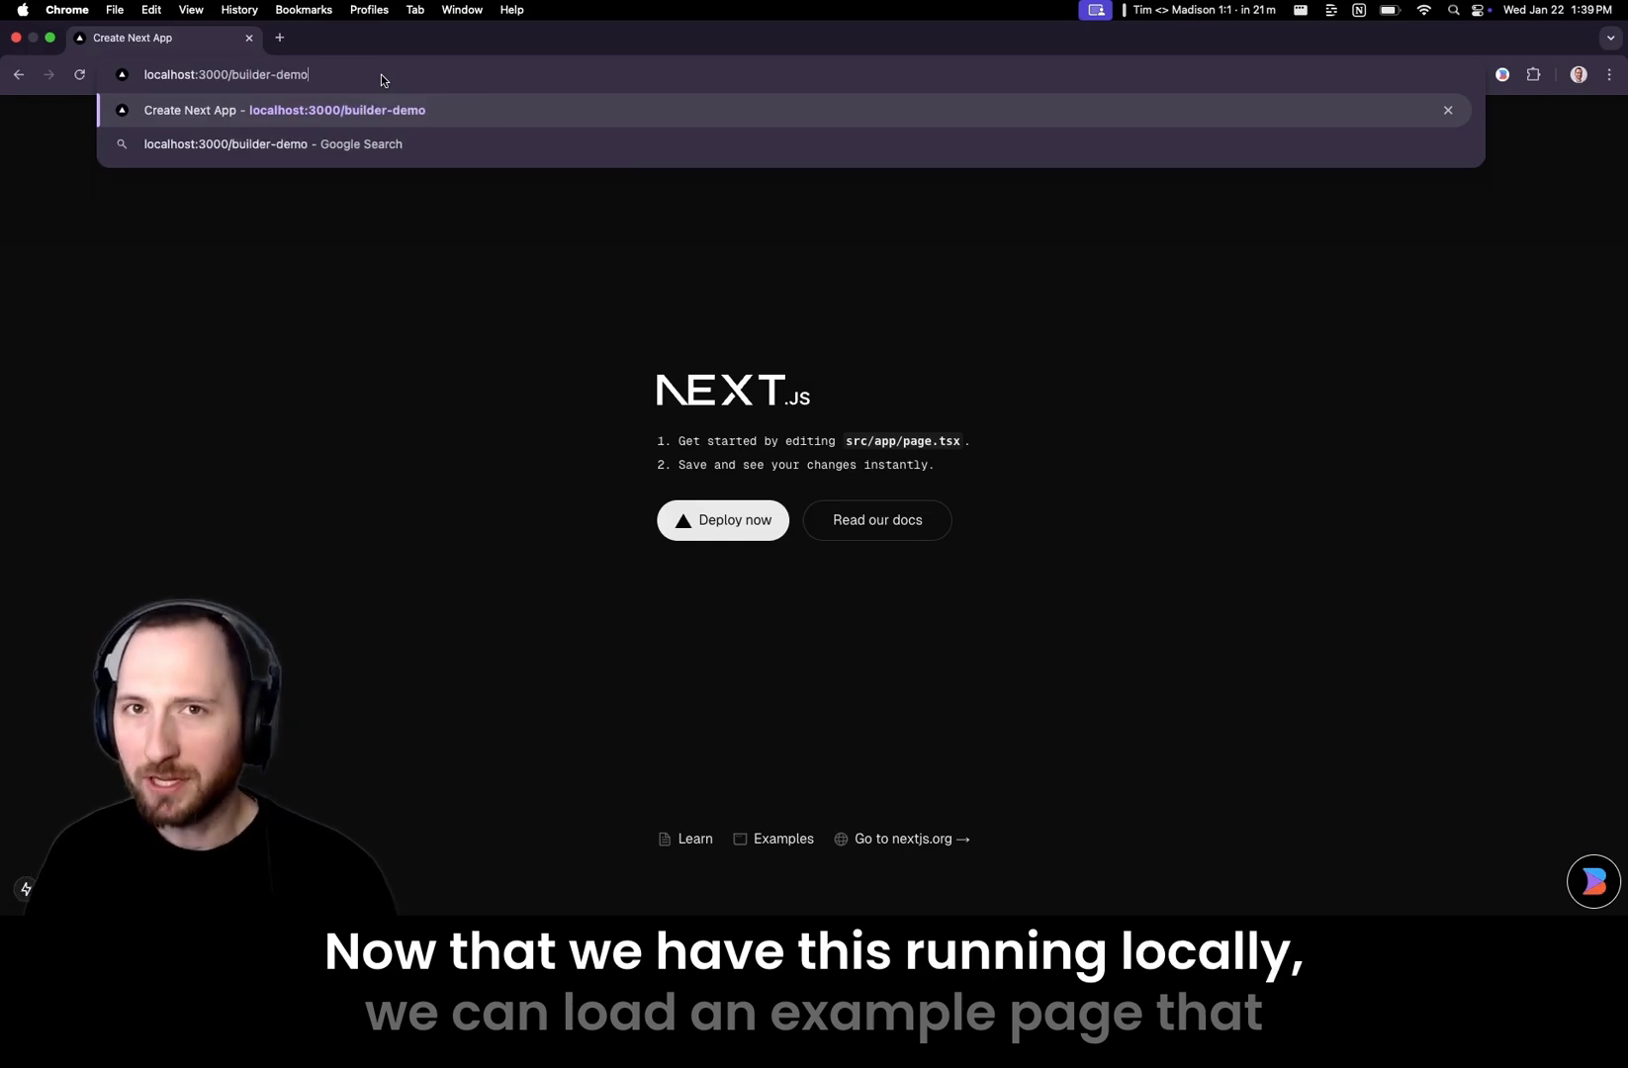
{"action": "key", "text": "Return"}
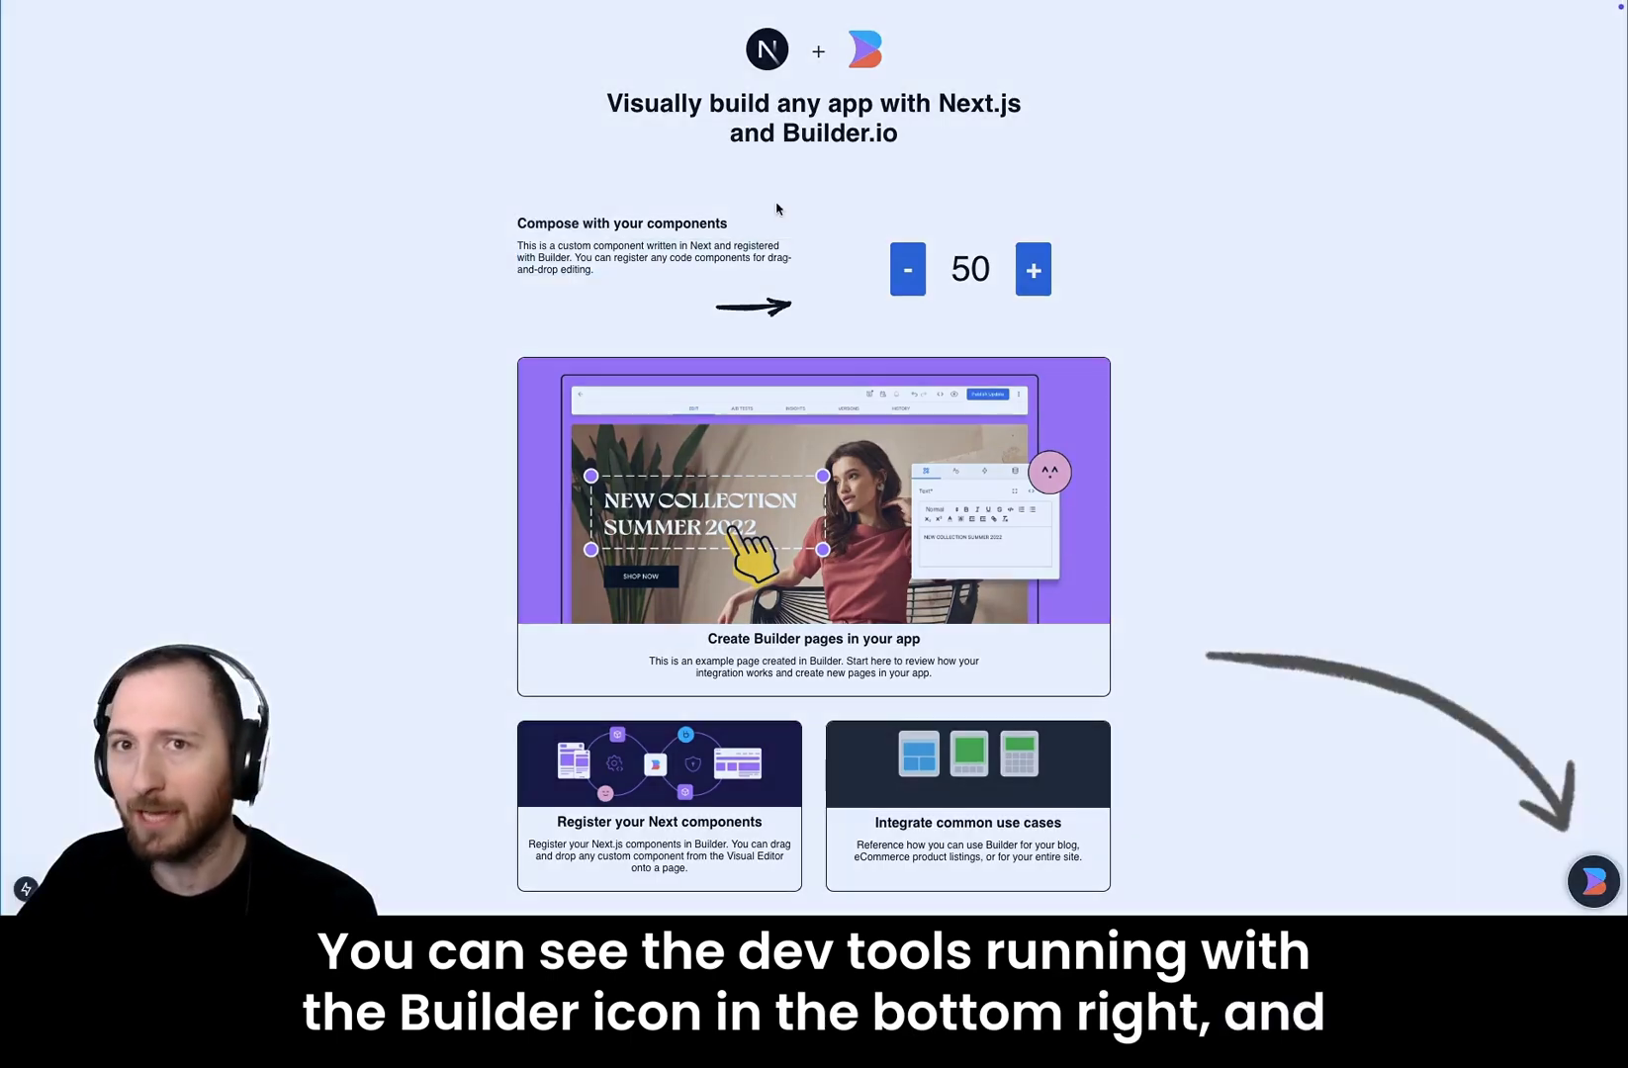
{"action": "mouse_move", "coordinate": [868, 134]}
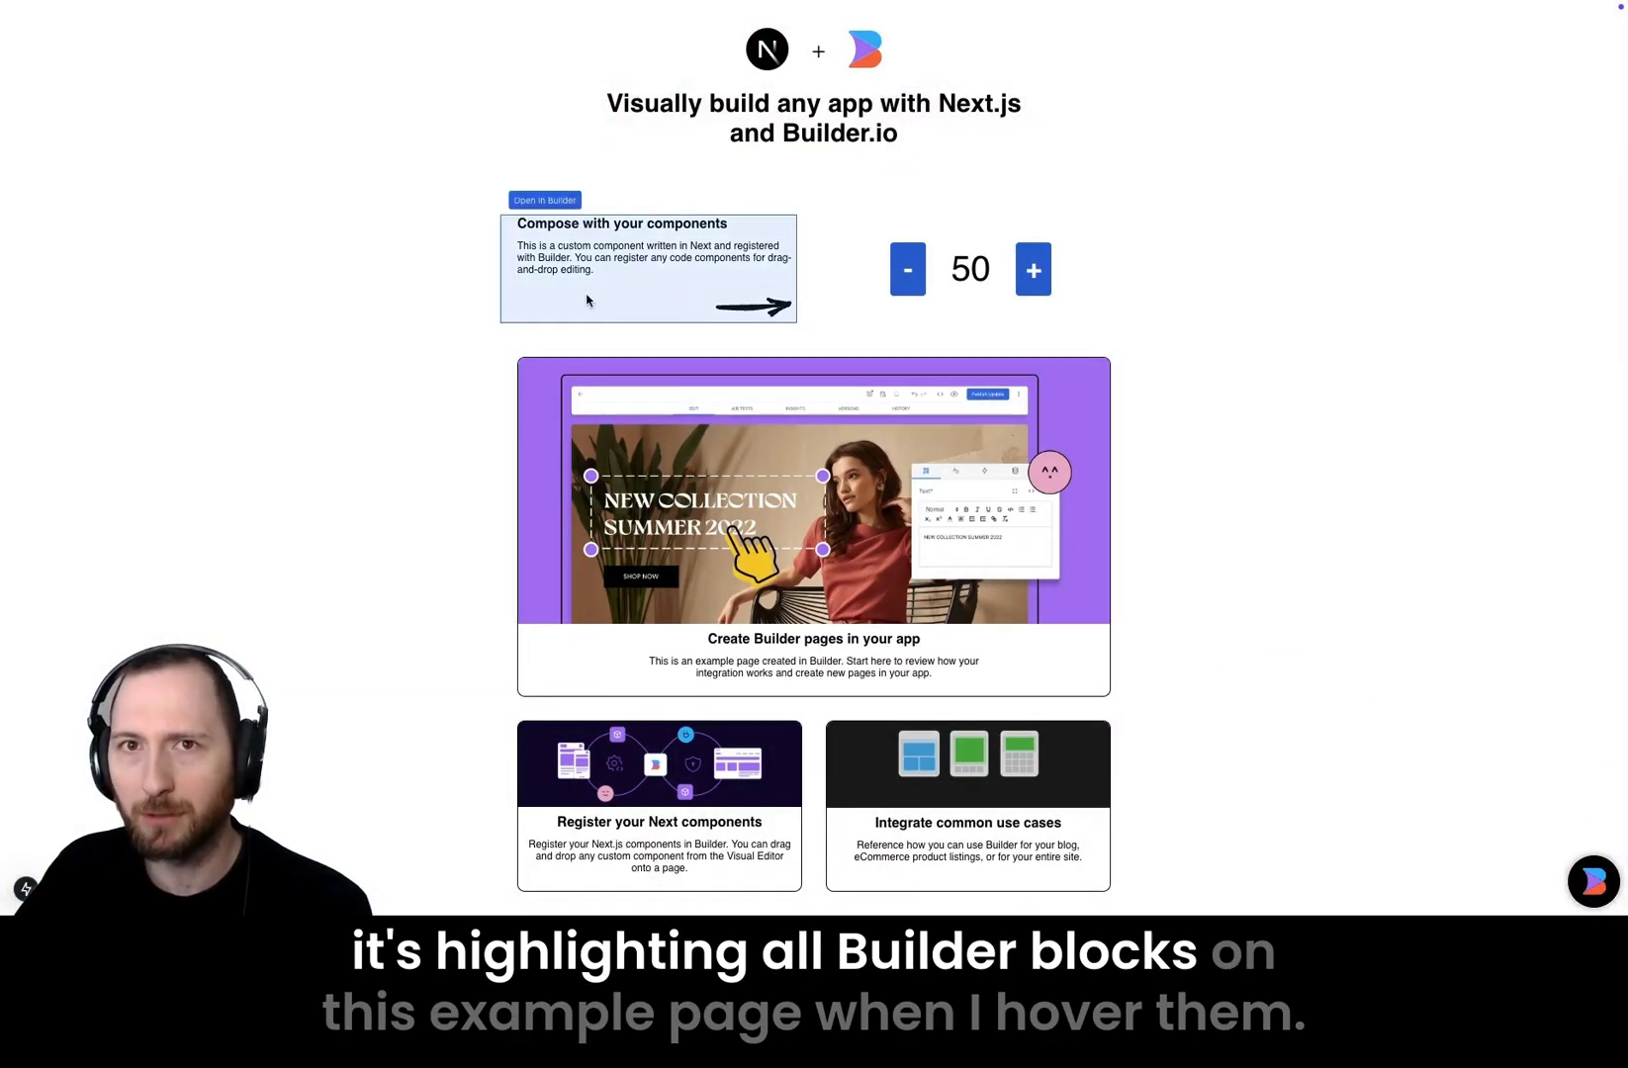
{"action": "mouse_move", "coordinate": [792, 314]}
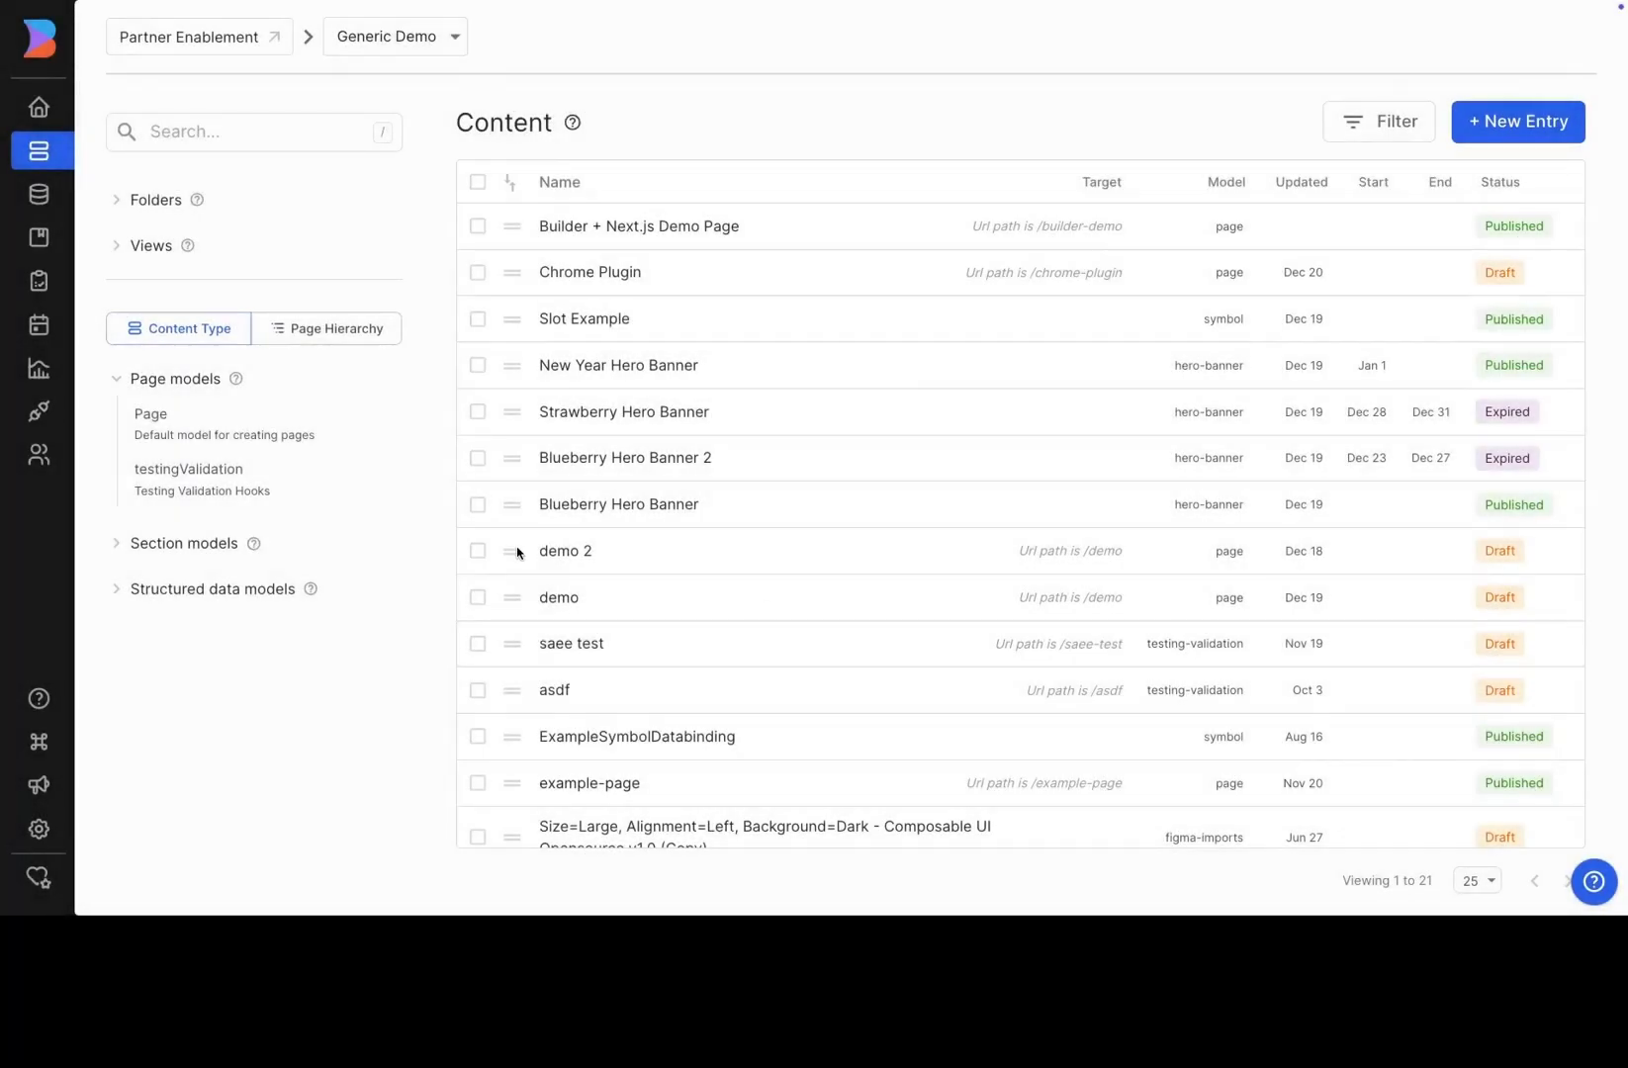
{"action": "left_click", "coordinate": [56, 198]}
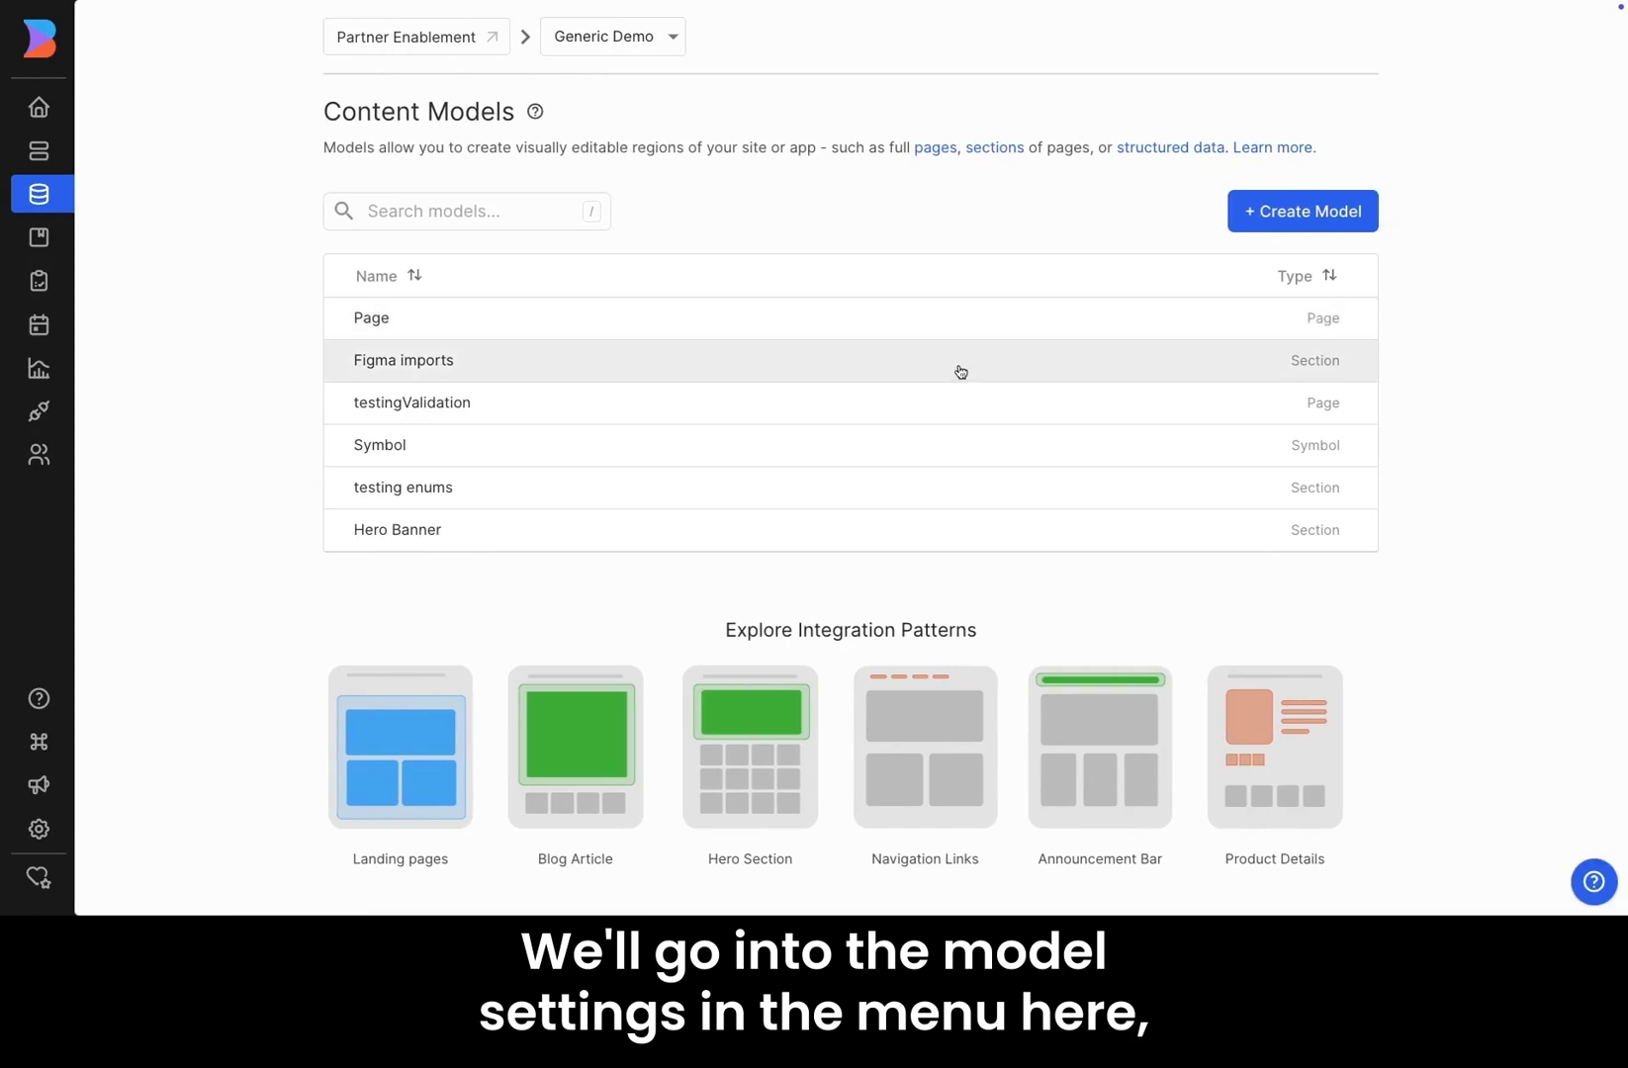
{"action": "left_click", "coordinate": [991, 330]}
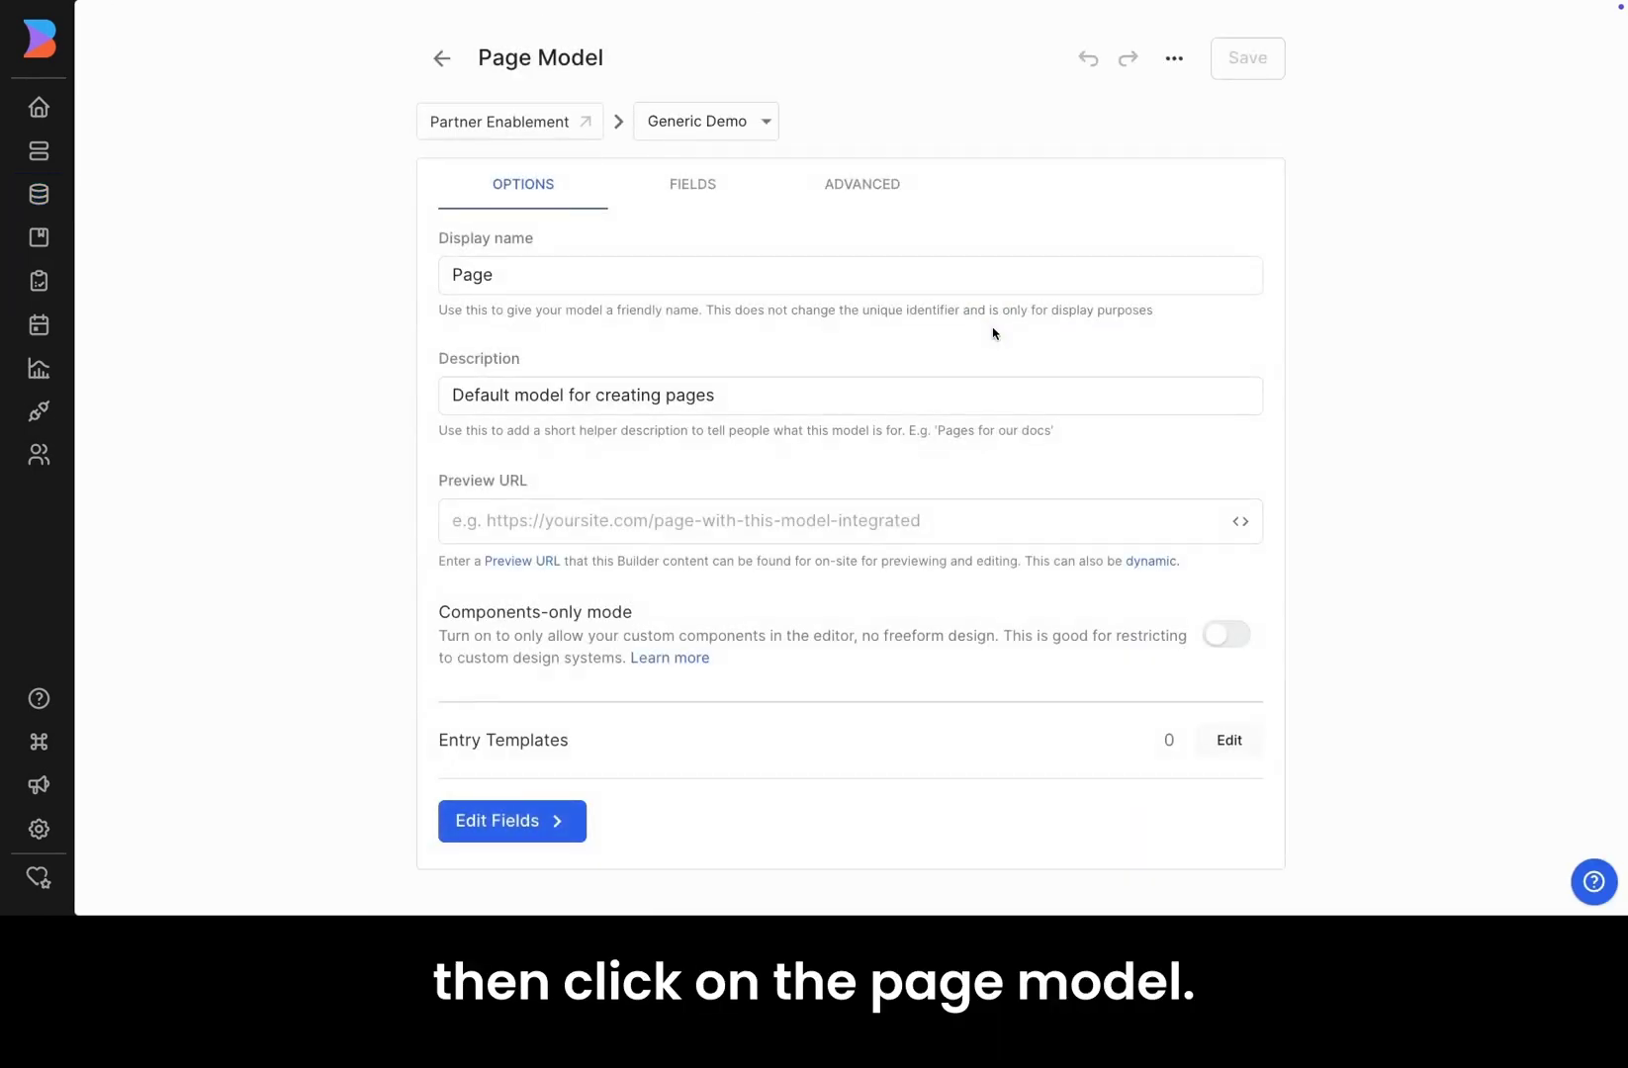
{"action": "left_click", "coordinate": [832, 519]}
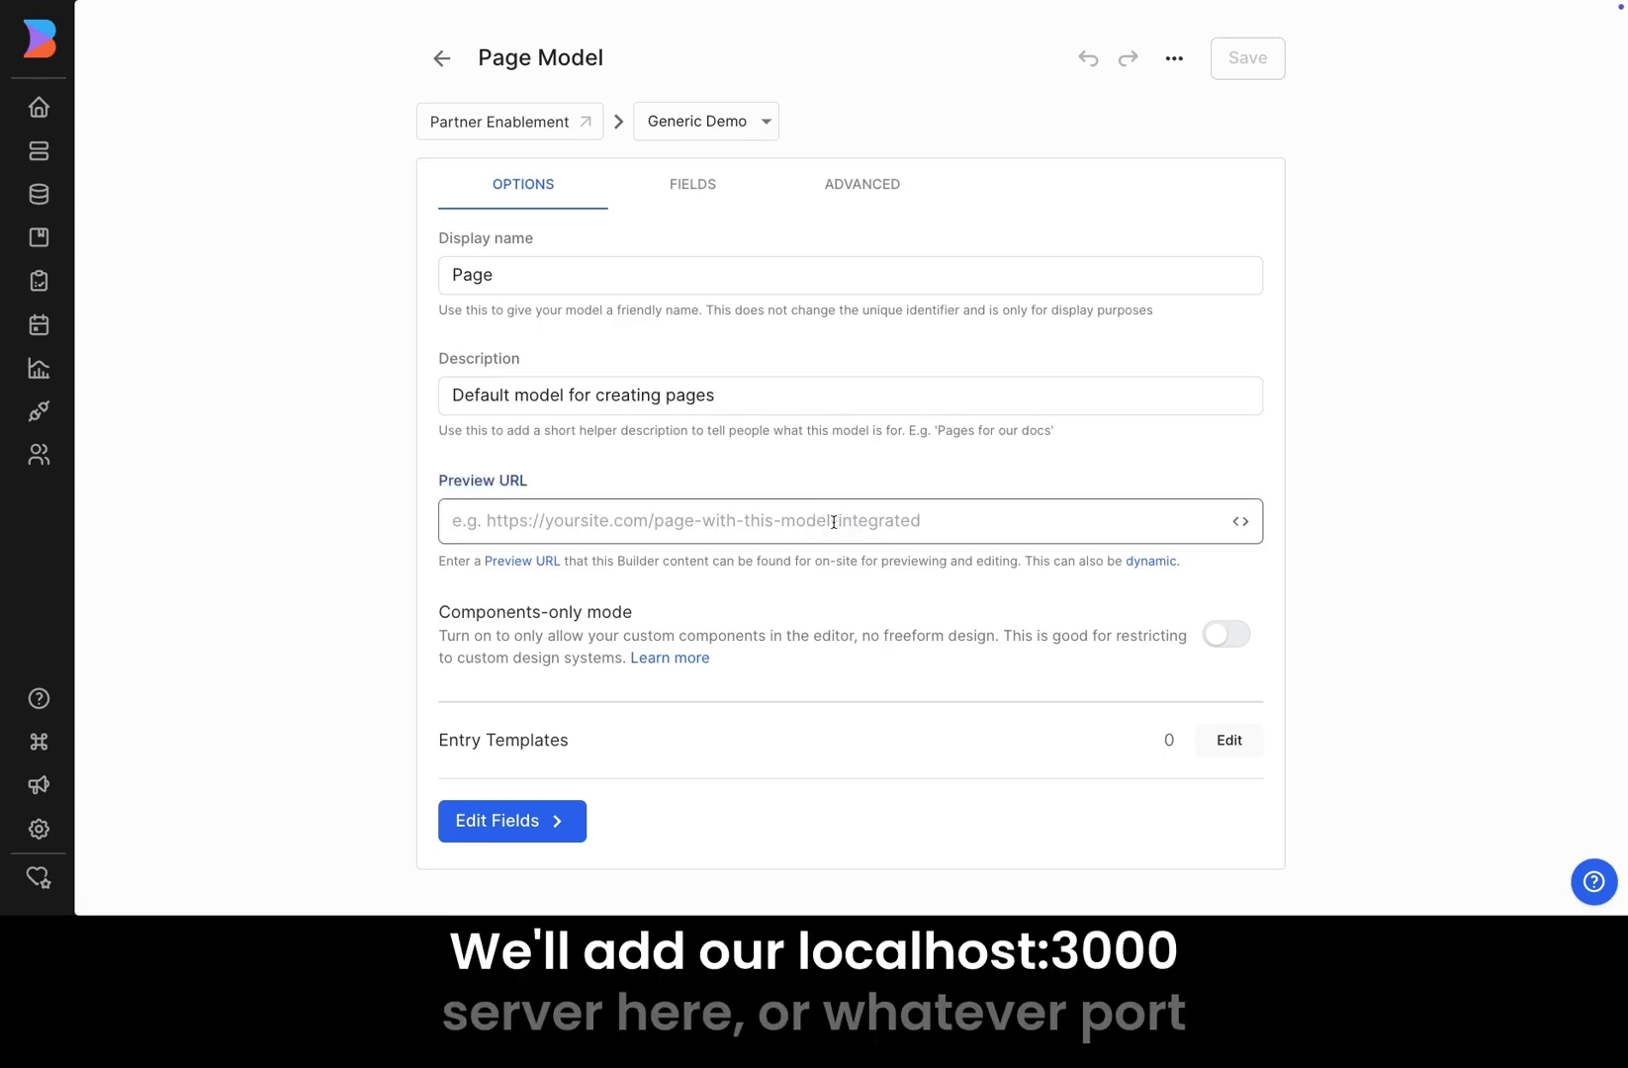
{"action": "type", "text": "http://"}
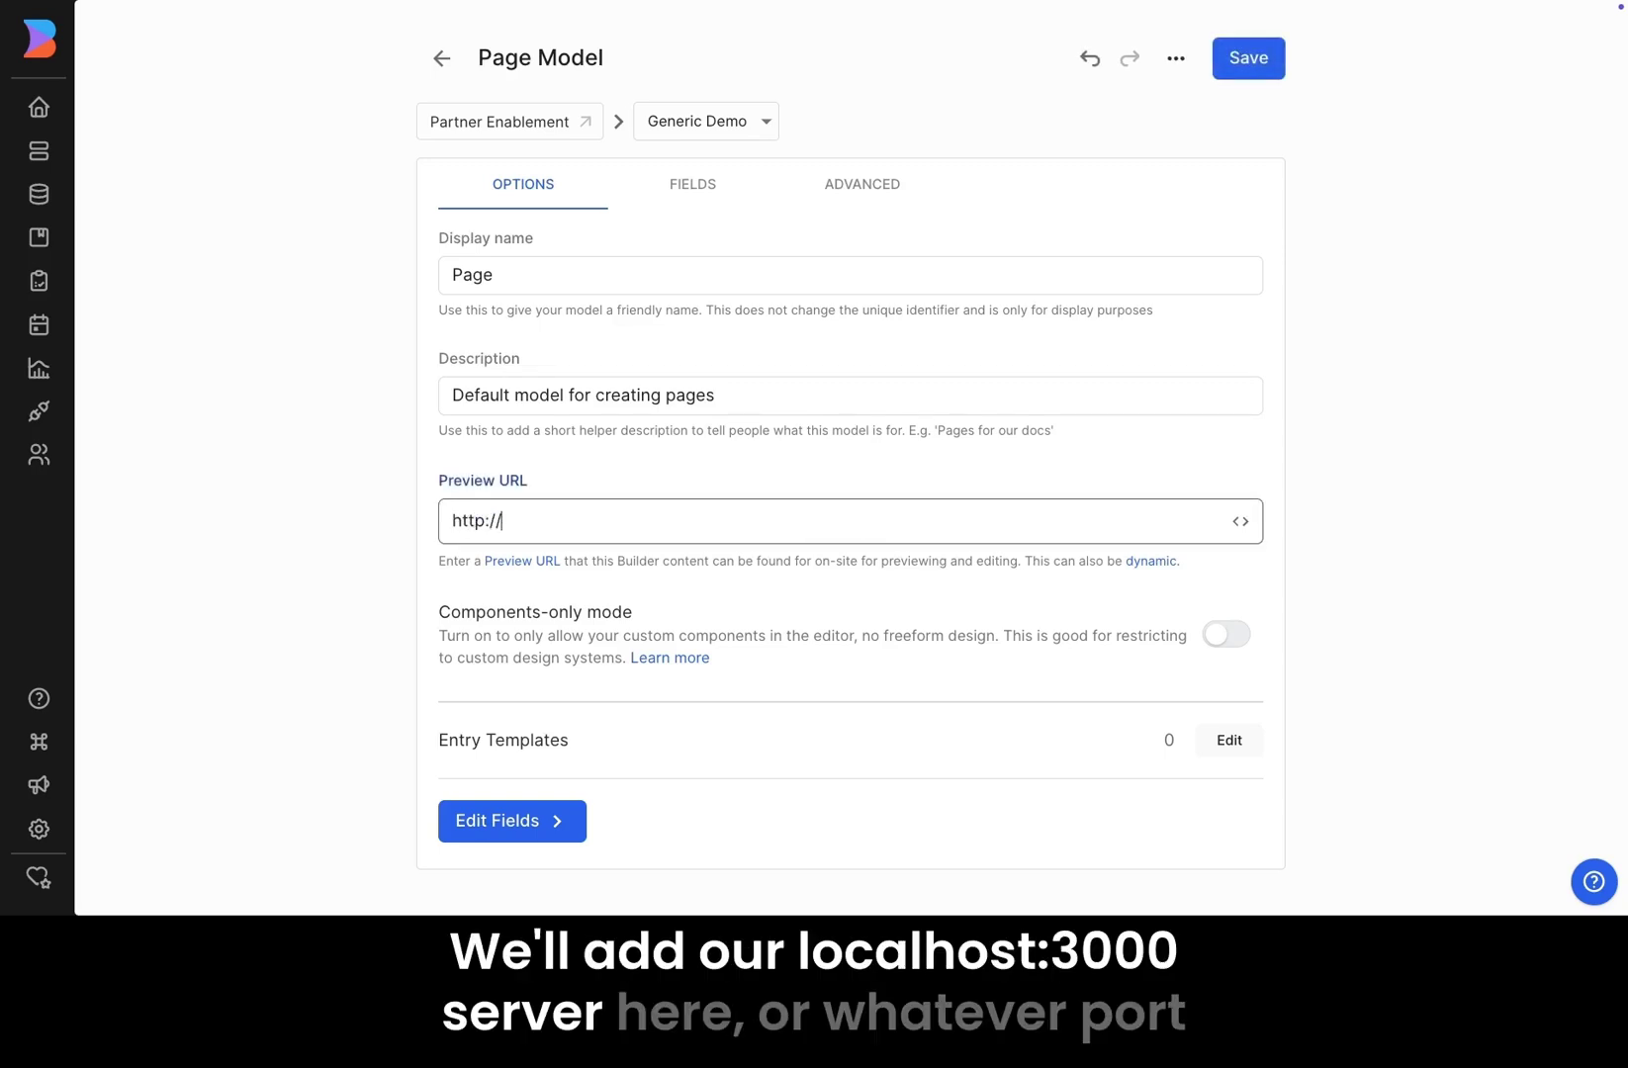
{"action": "type", "text": "localhost:3000"}
{"action": "left_click", "coordinate": [1243, 72]}
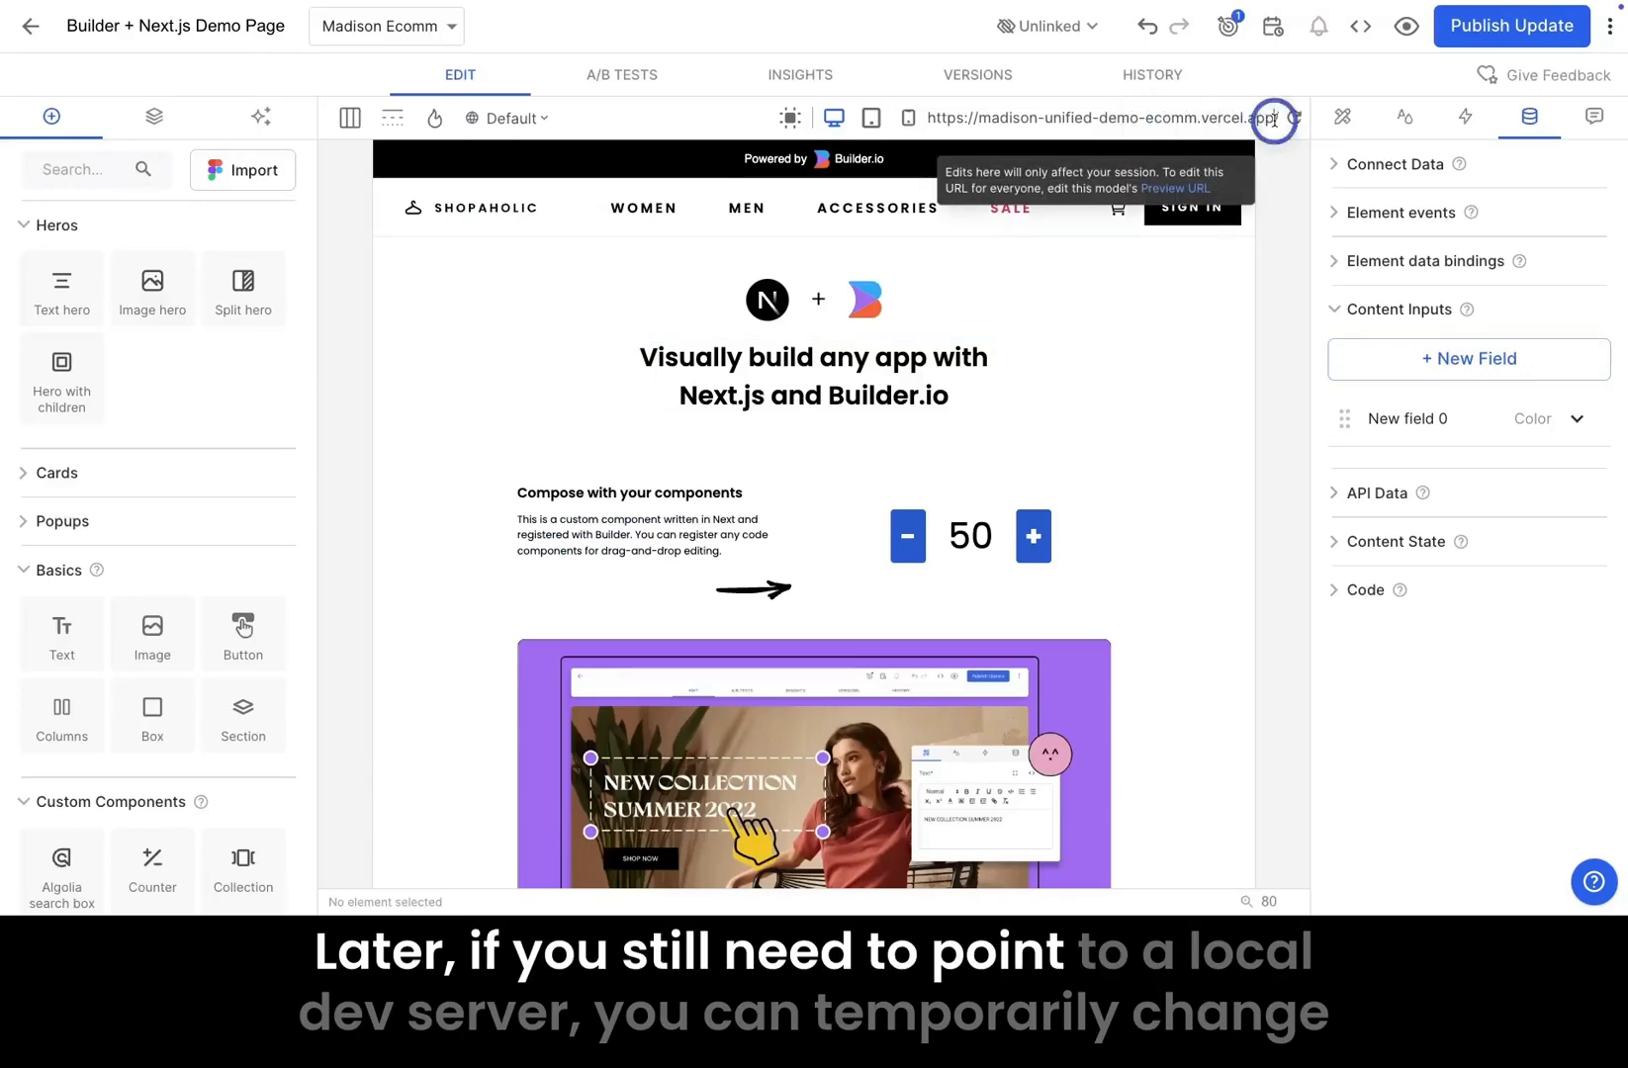
Replace the editor canvas's preview address with a localhost:3000 builder-demo address and reload it
{"action": "triple_click", "coordinate": [1268, 120]}
{"action": "type", "text": "/builder-demo"}
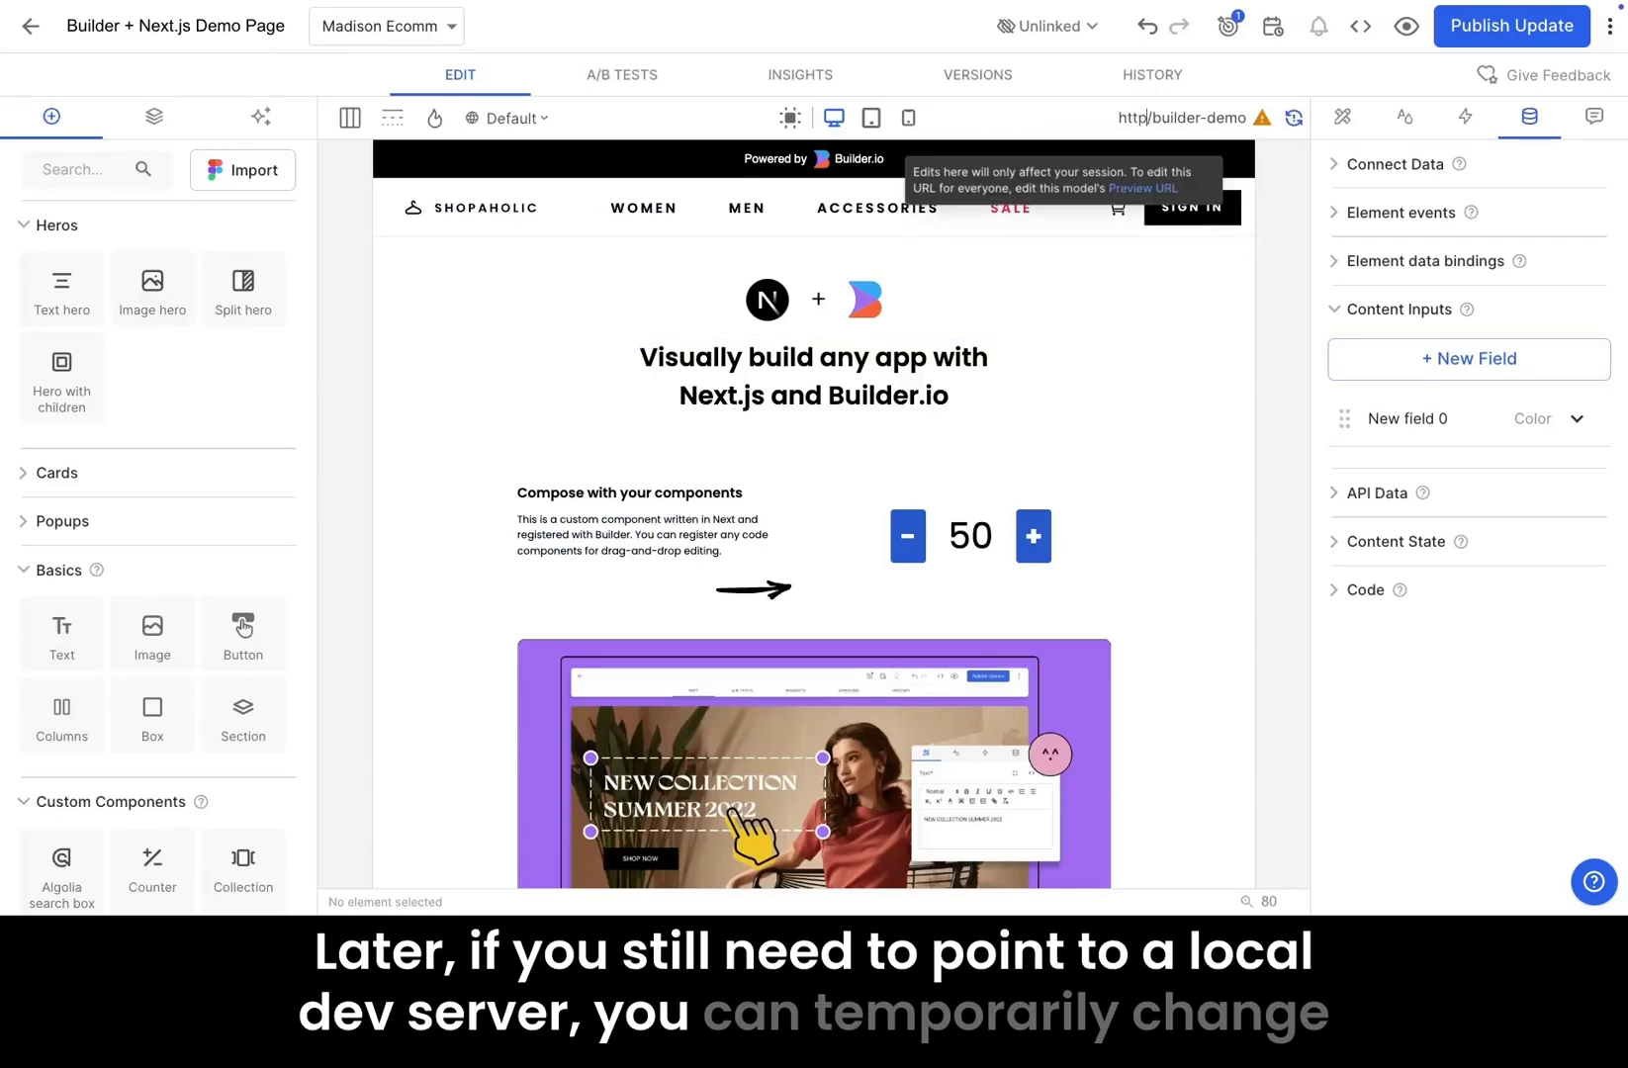
{"action": "type", "text": "://localhost:"}
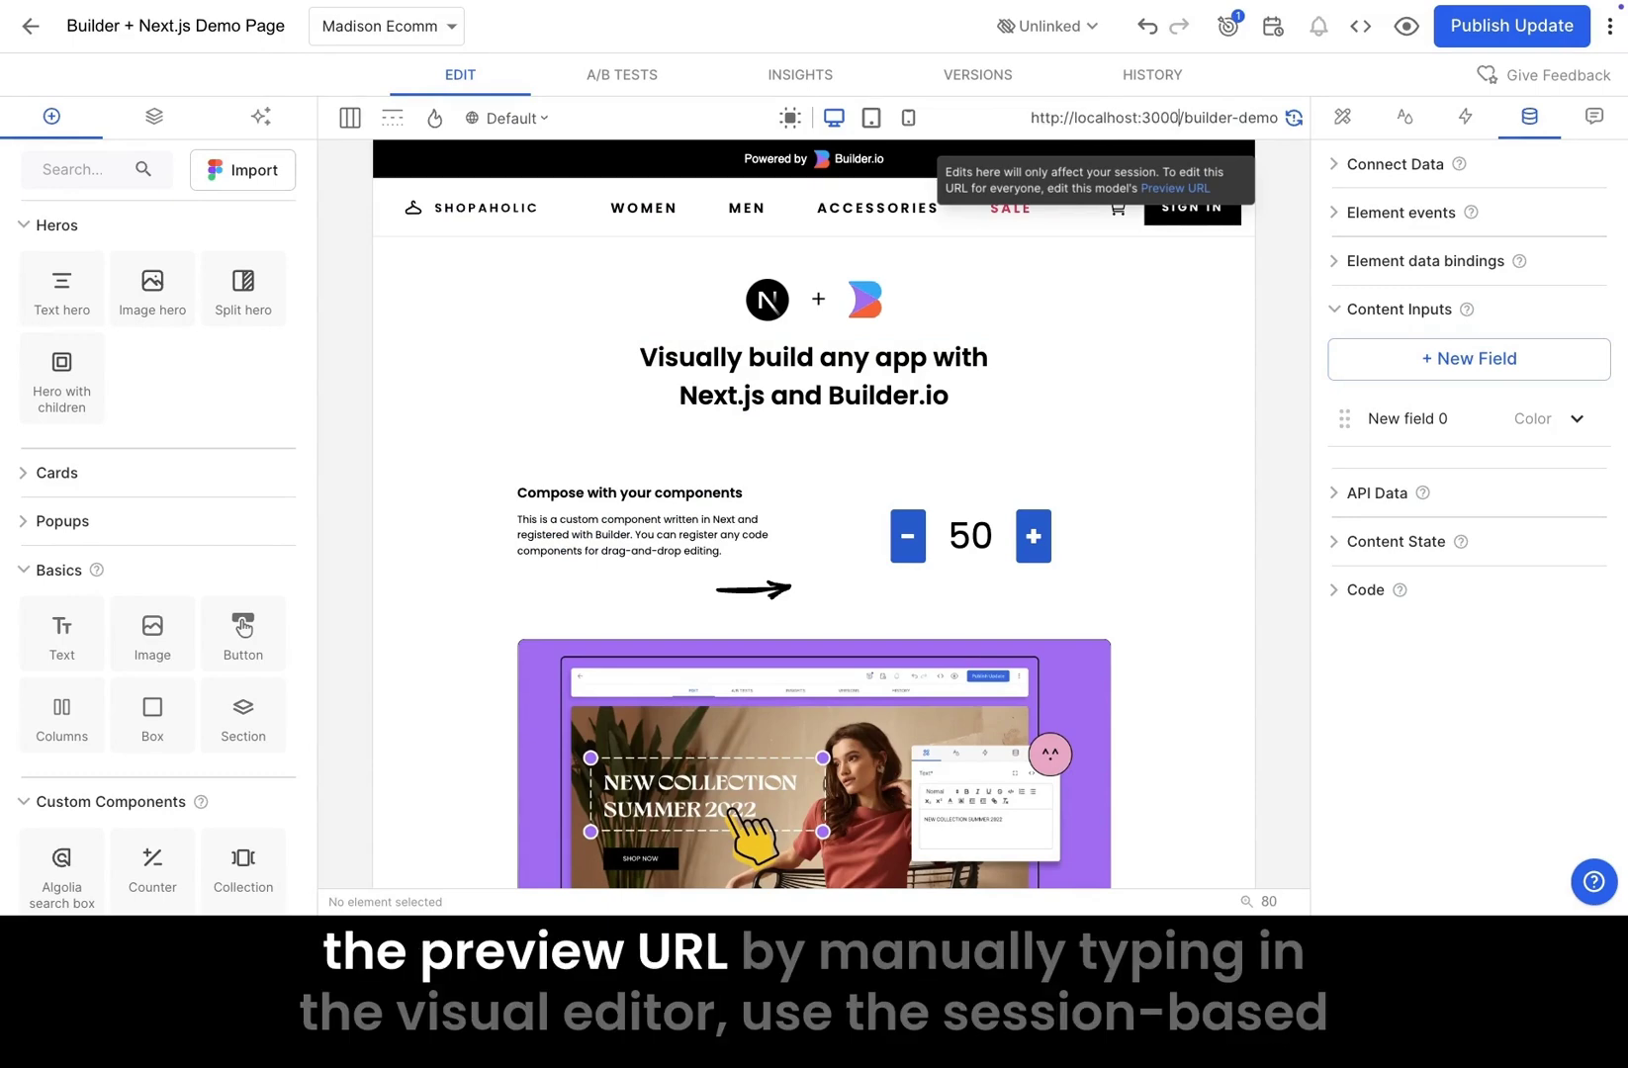
{"action": "type", "text": "3000"}
{"action": "key", "text": "Return"}
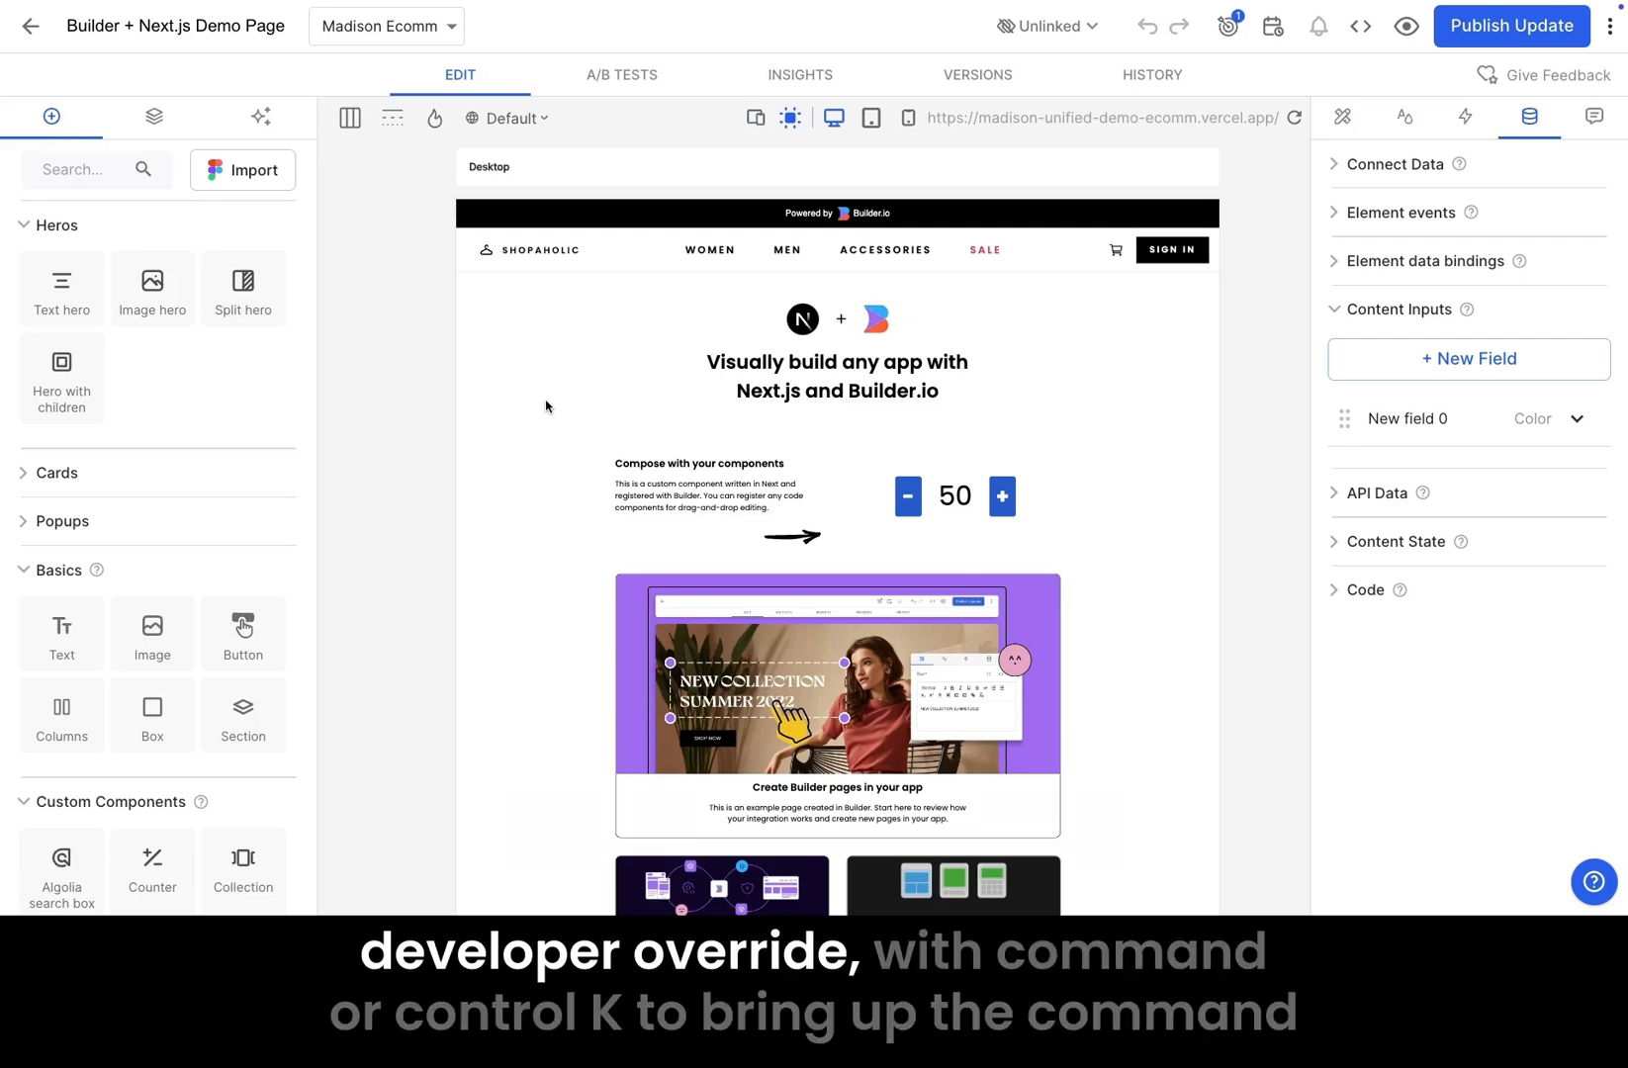
{"action": "key", "text": "super+k"}
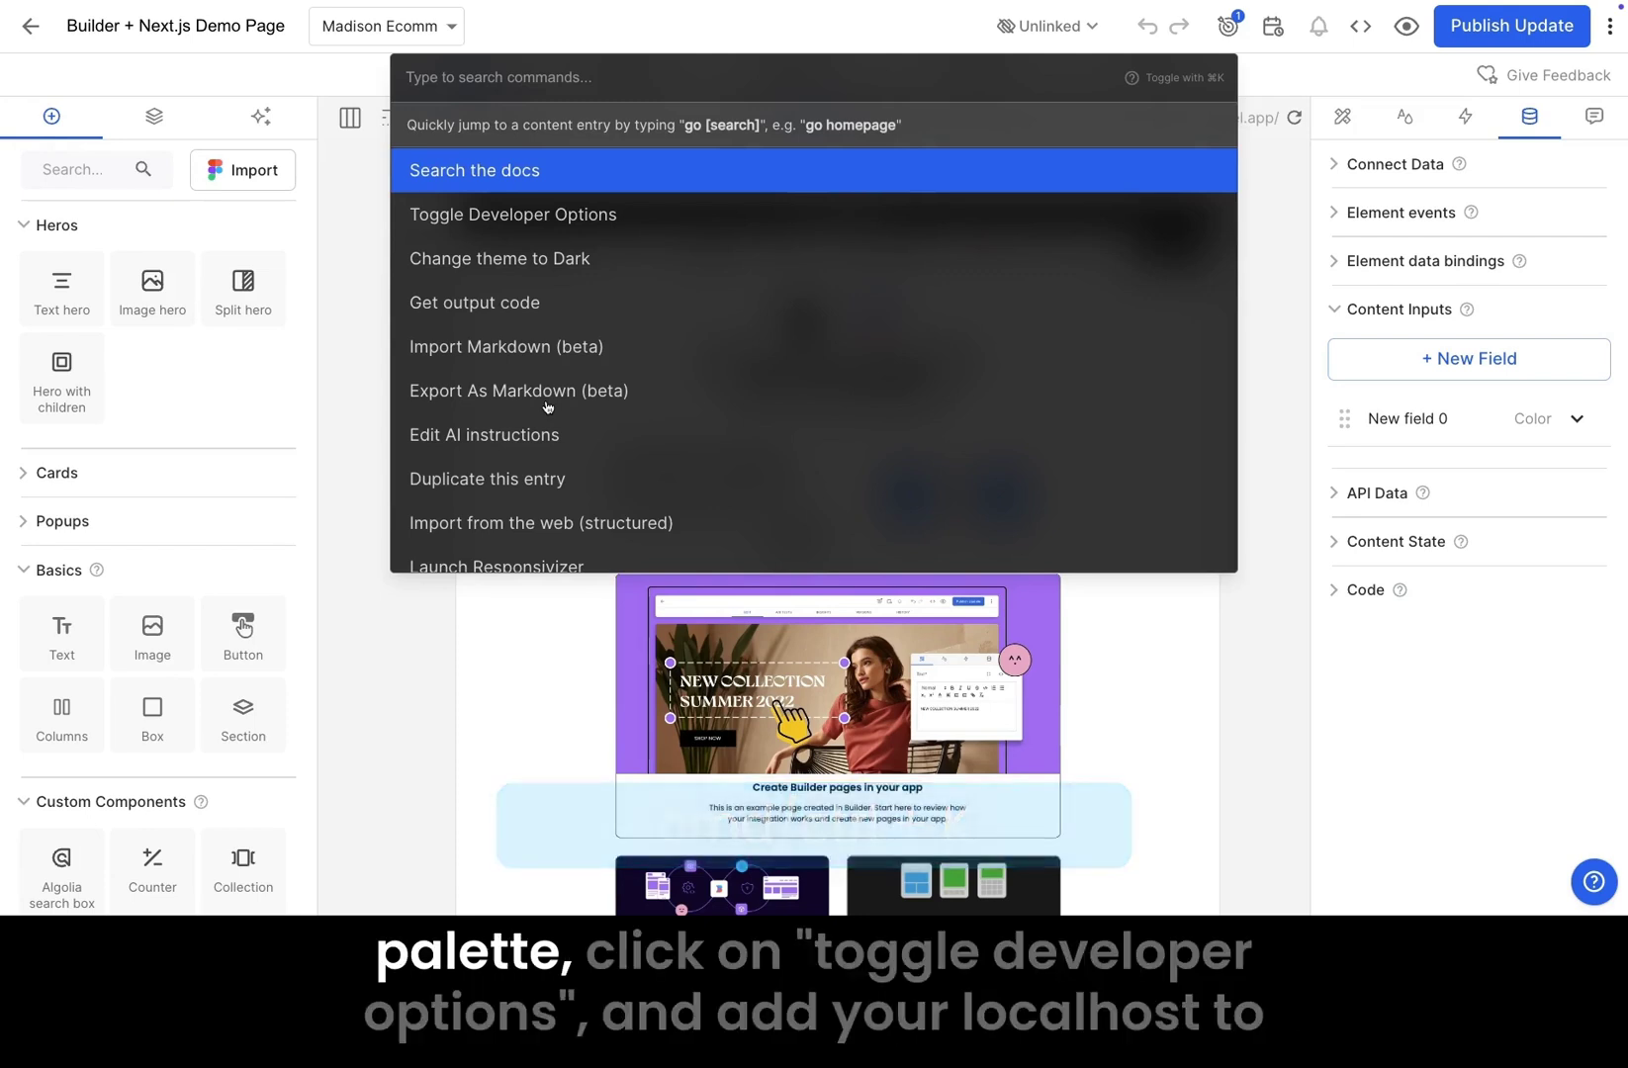
{"action": "key", "text": "Down"}
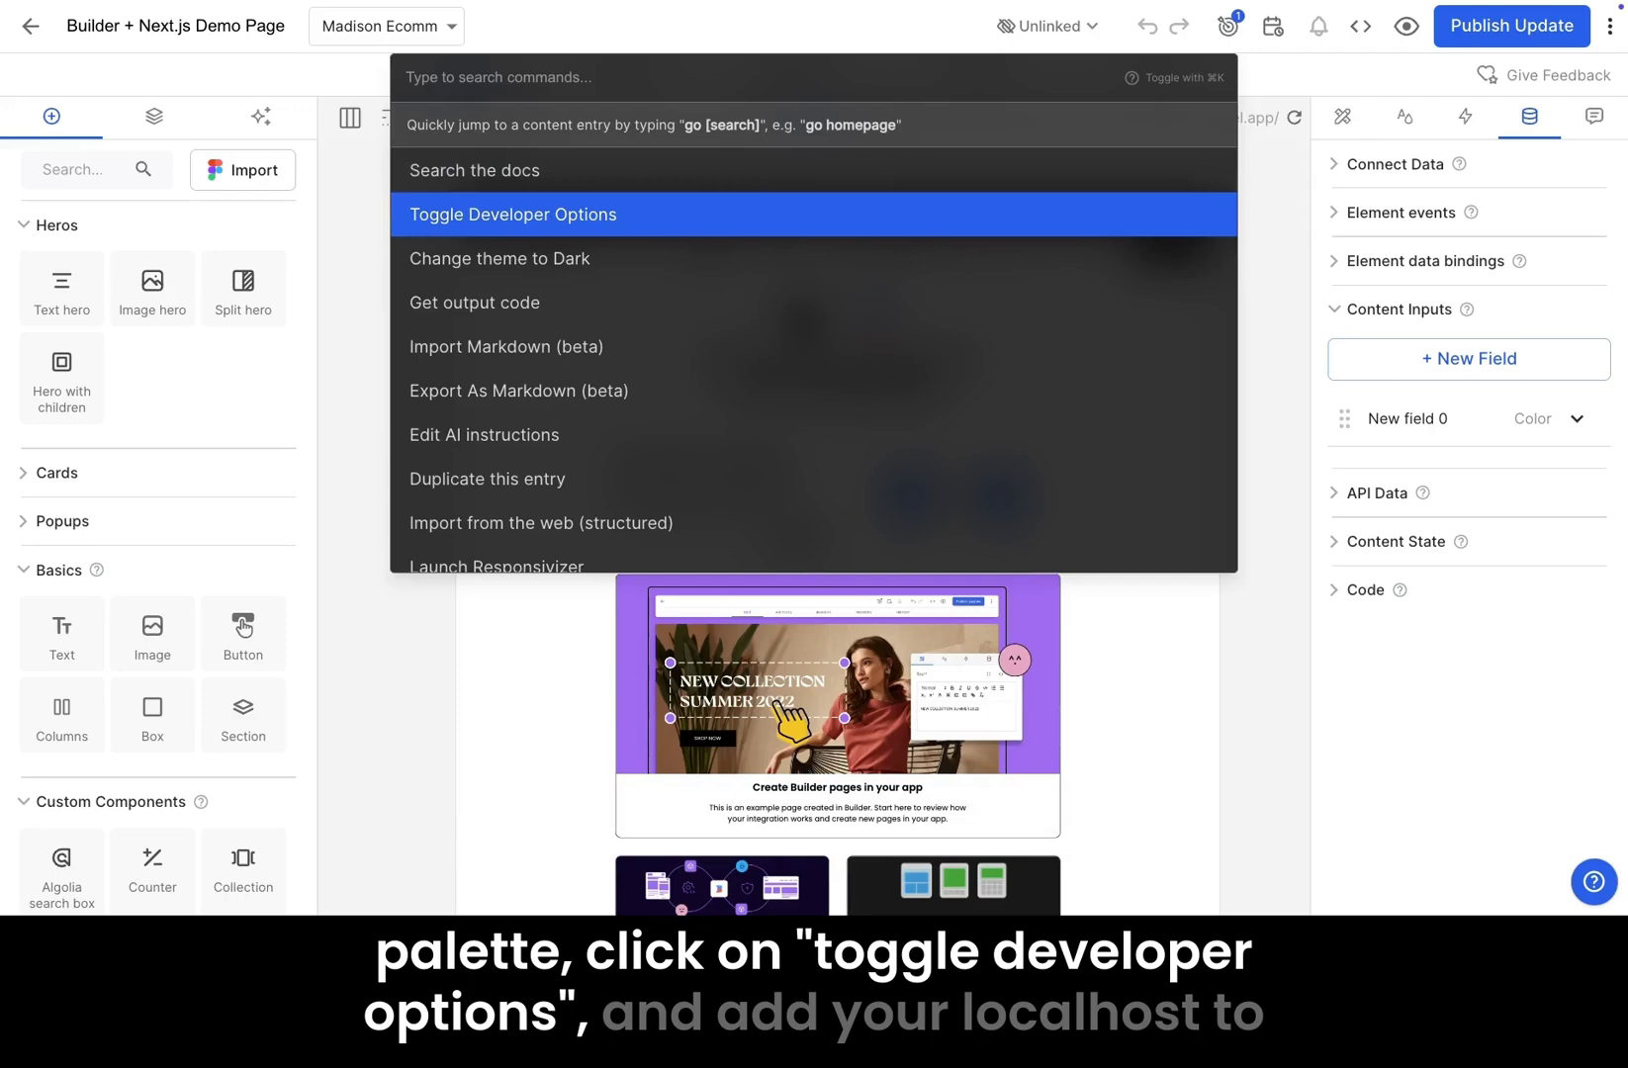
{"action": "key", "text": "Return"}
{"action": "left_click", "coordinate": [1359, 139]}
{"action": "type", "text": "http"}
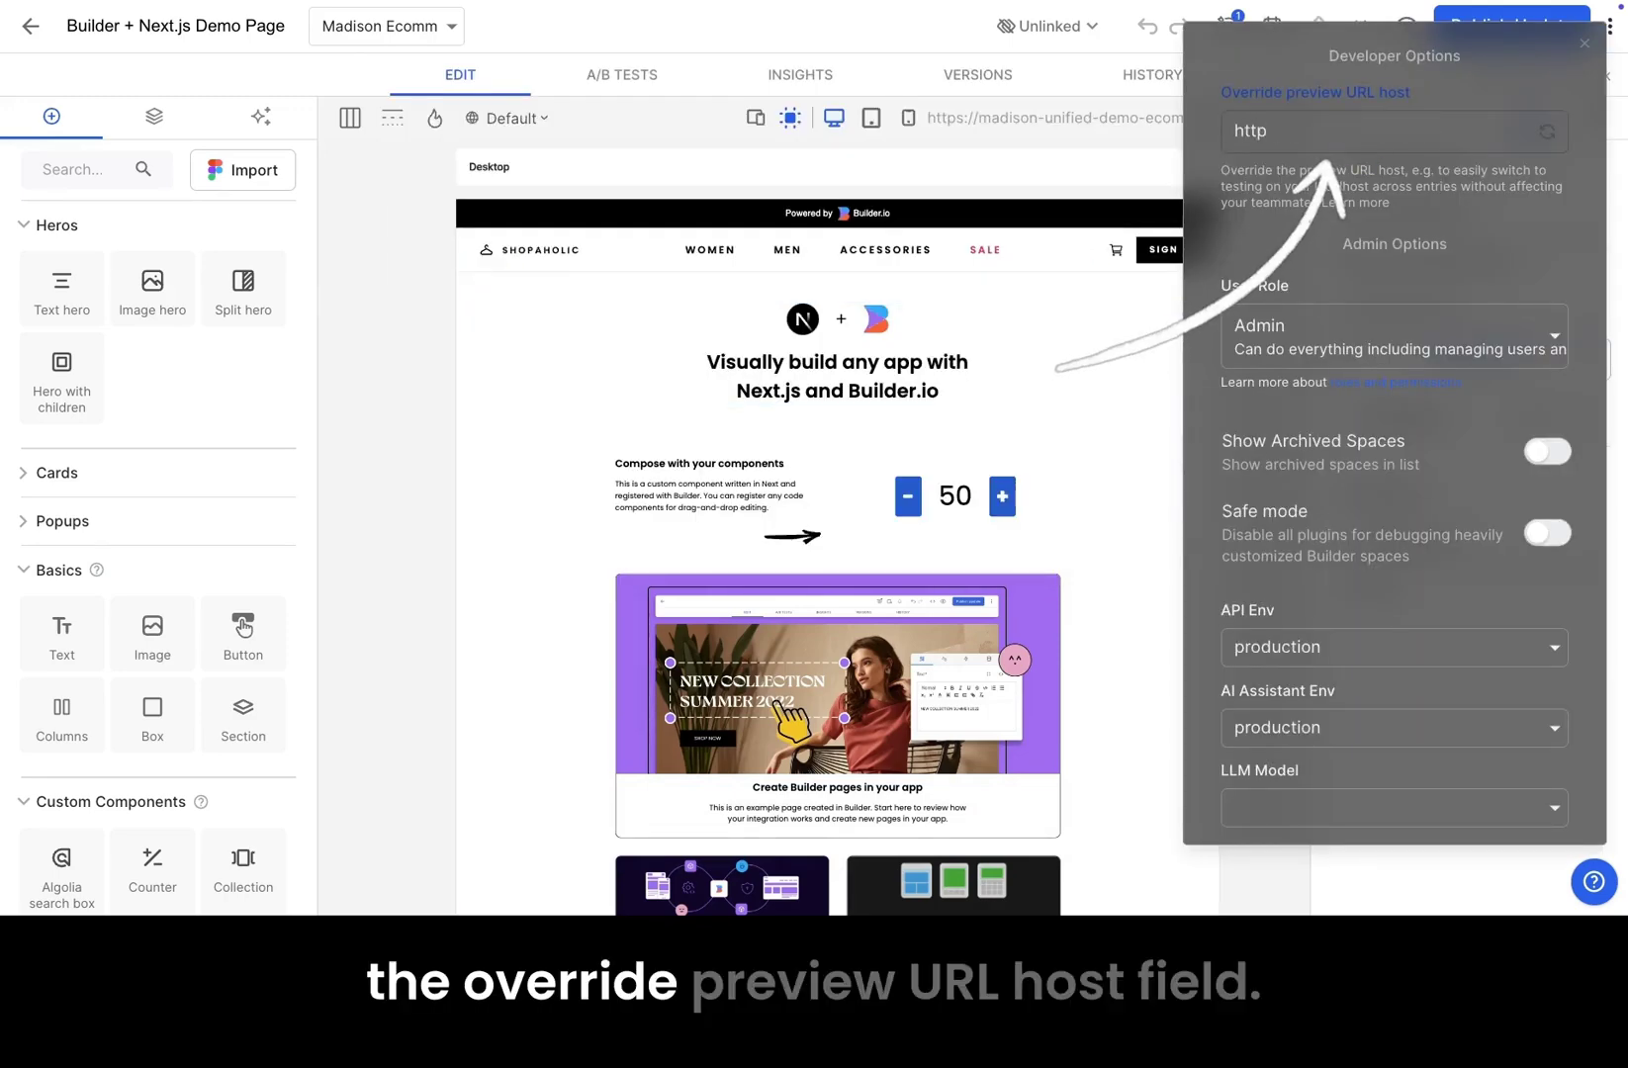
{"action": "type", "text": "://localhost:3000"}
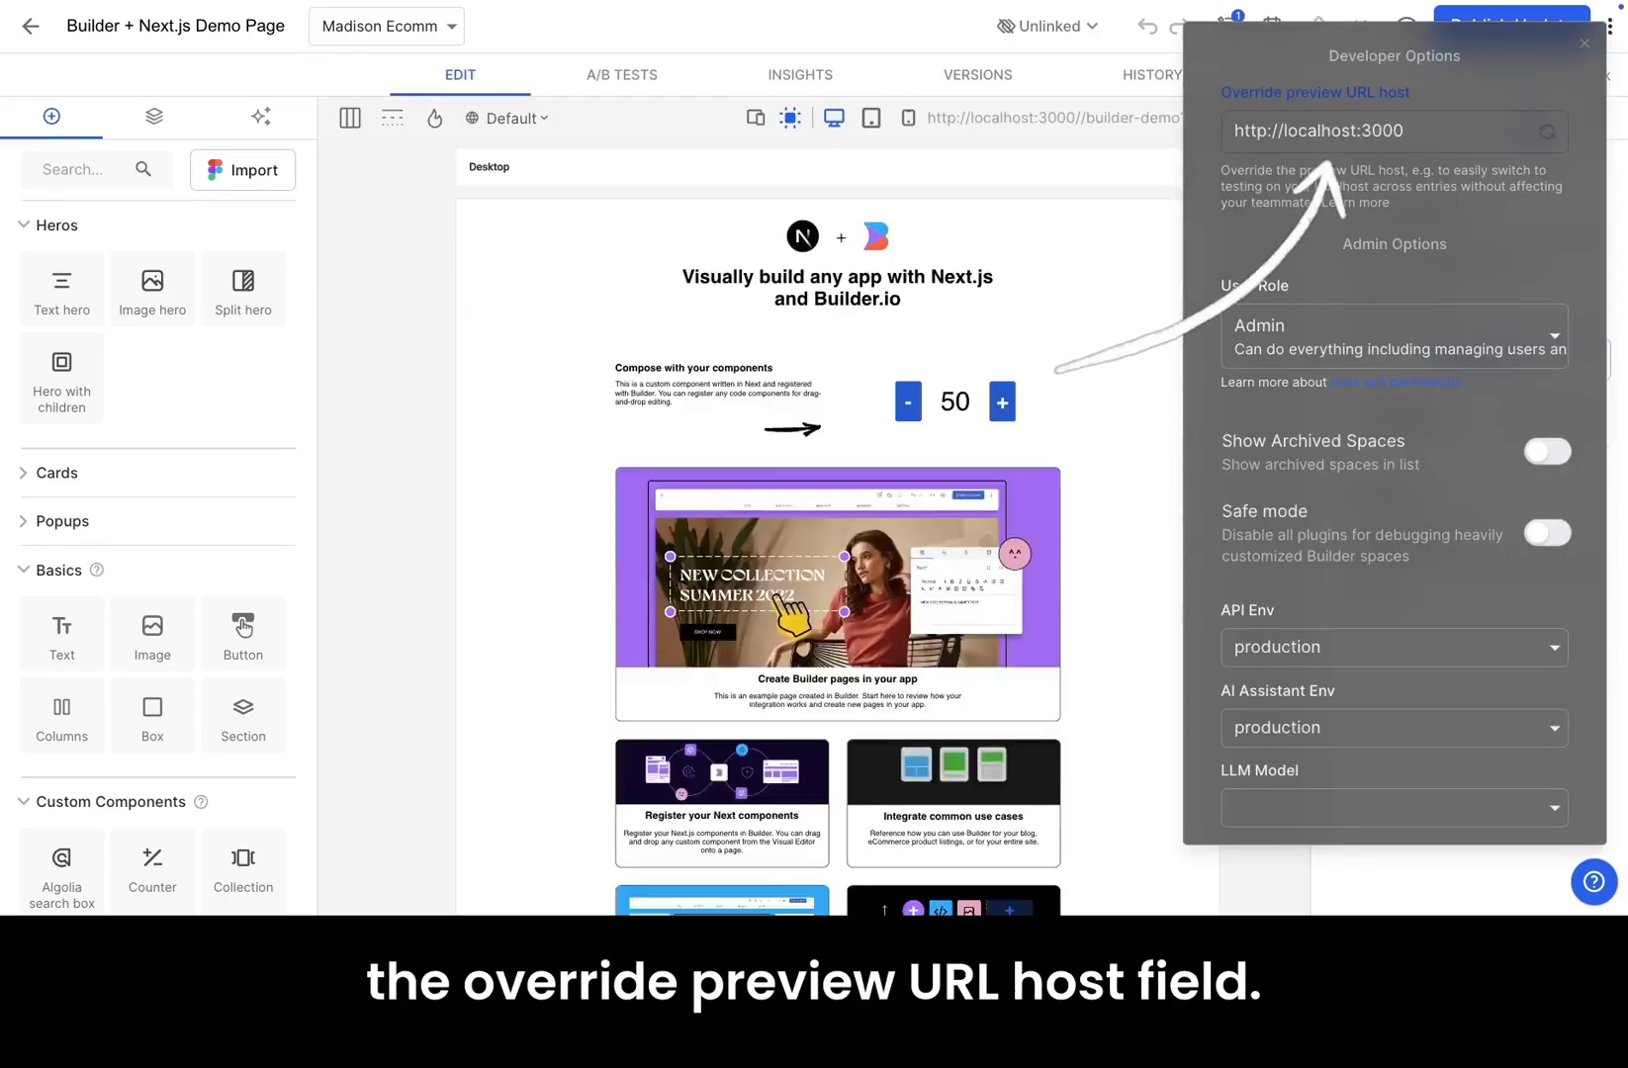
{"action": "left_click", "coordinate": [1150, 178]}
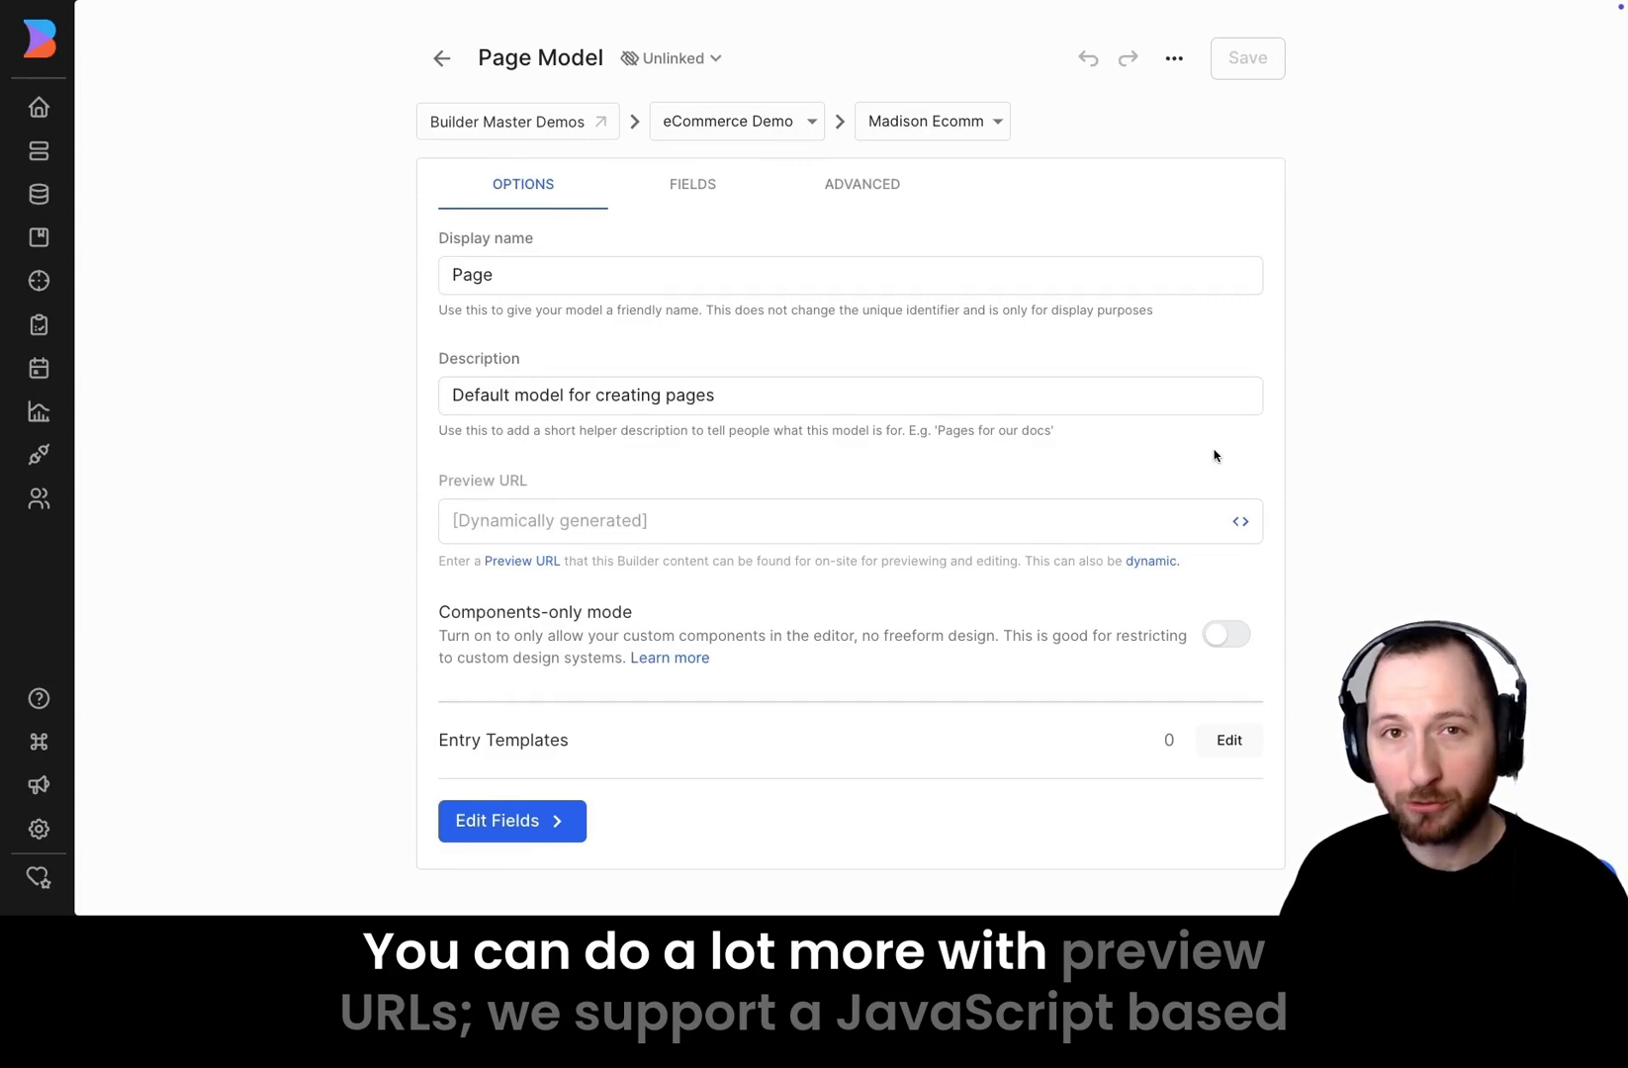
Inspect the Page model's dynamic preview URL editor, then head back to the Page Model settings
{"action": "left_click", "coordinate": [1241, 521]}
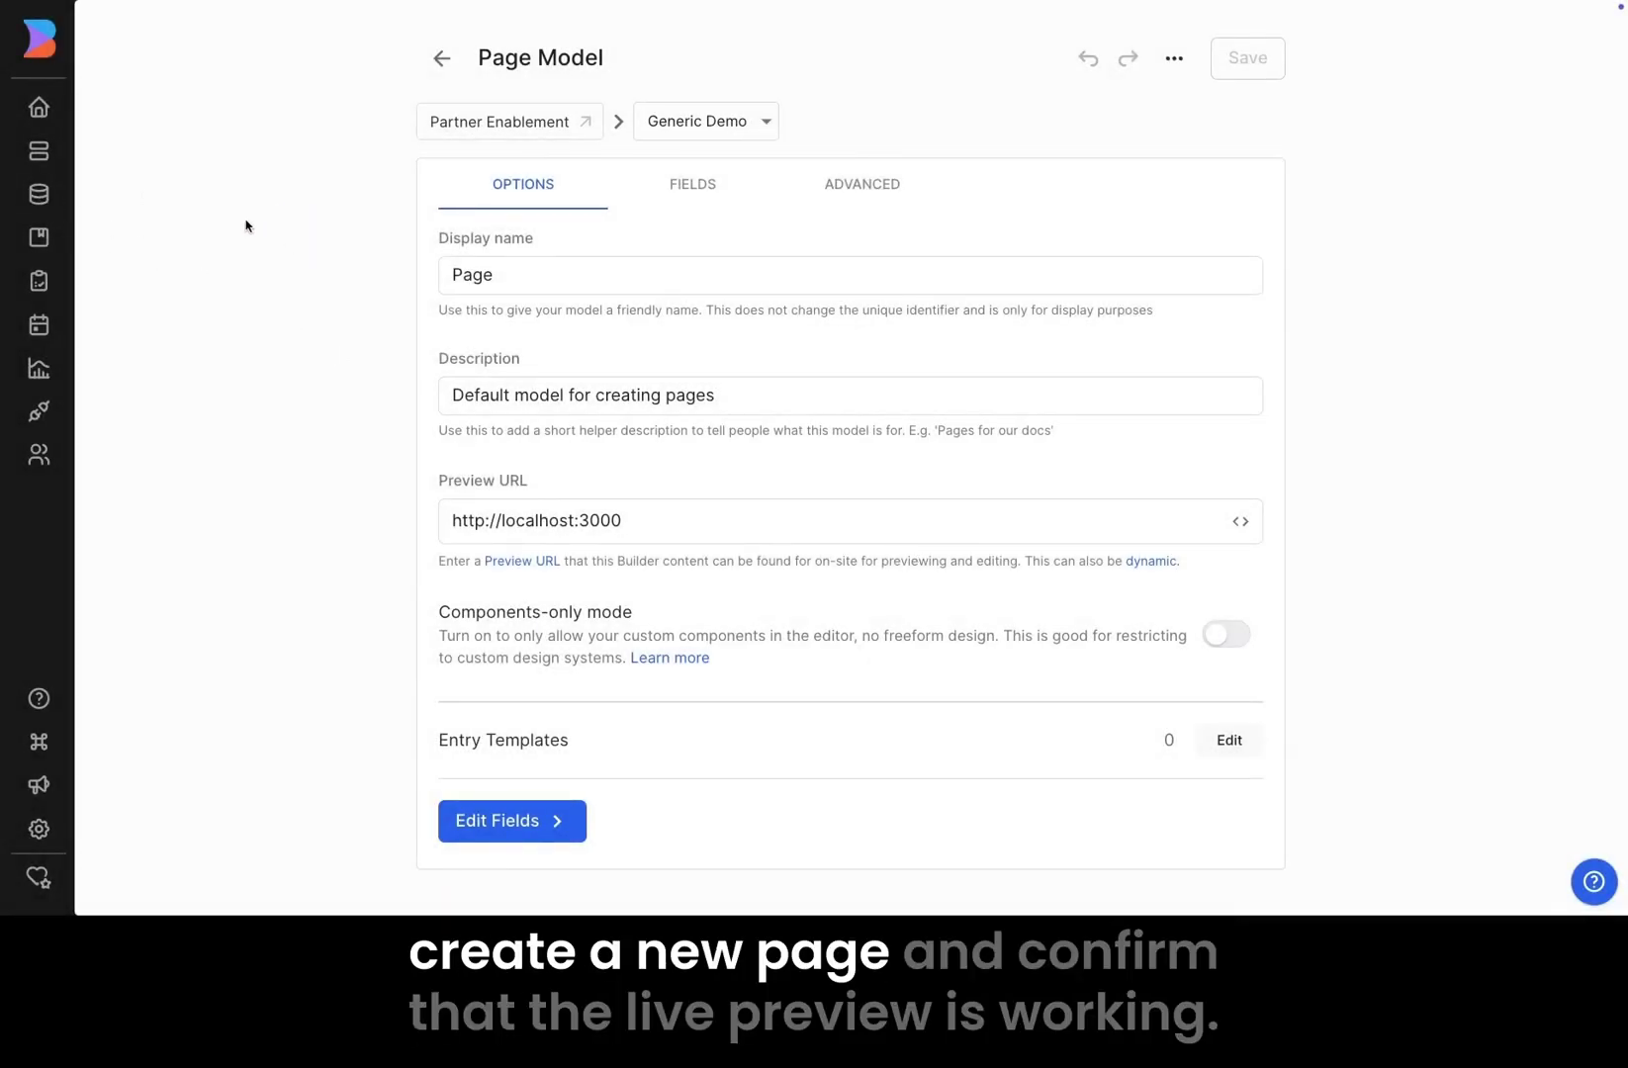
{"action": "mouse_move", "coordinate": [45, 194]}
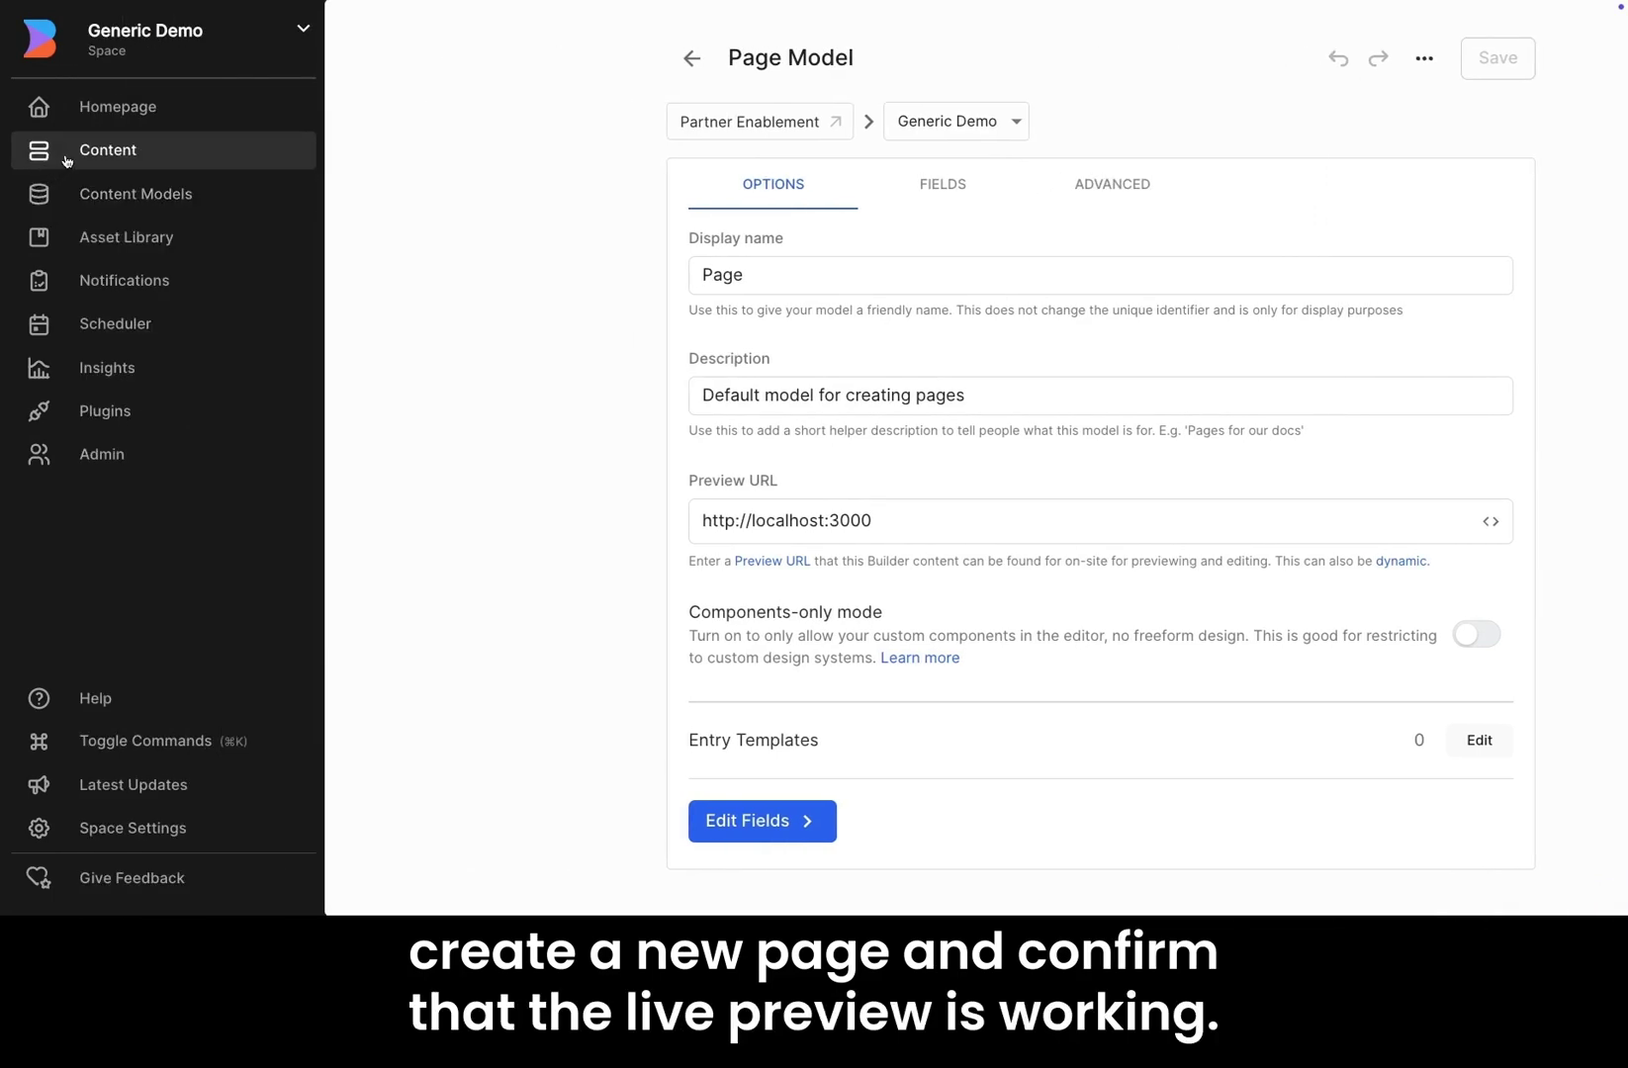
Create a new Page entry named demo with the URL /demo
{"action": "left_click", "coordinate": [181, 151]}
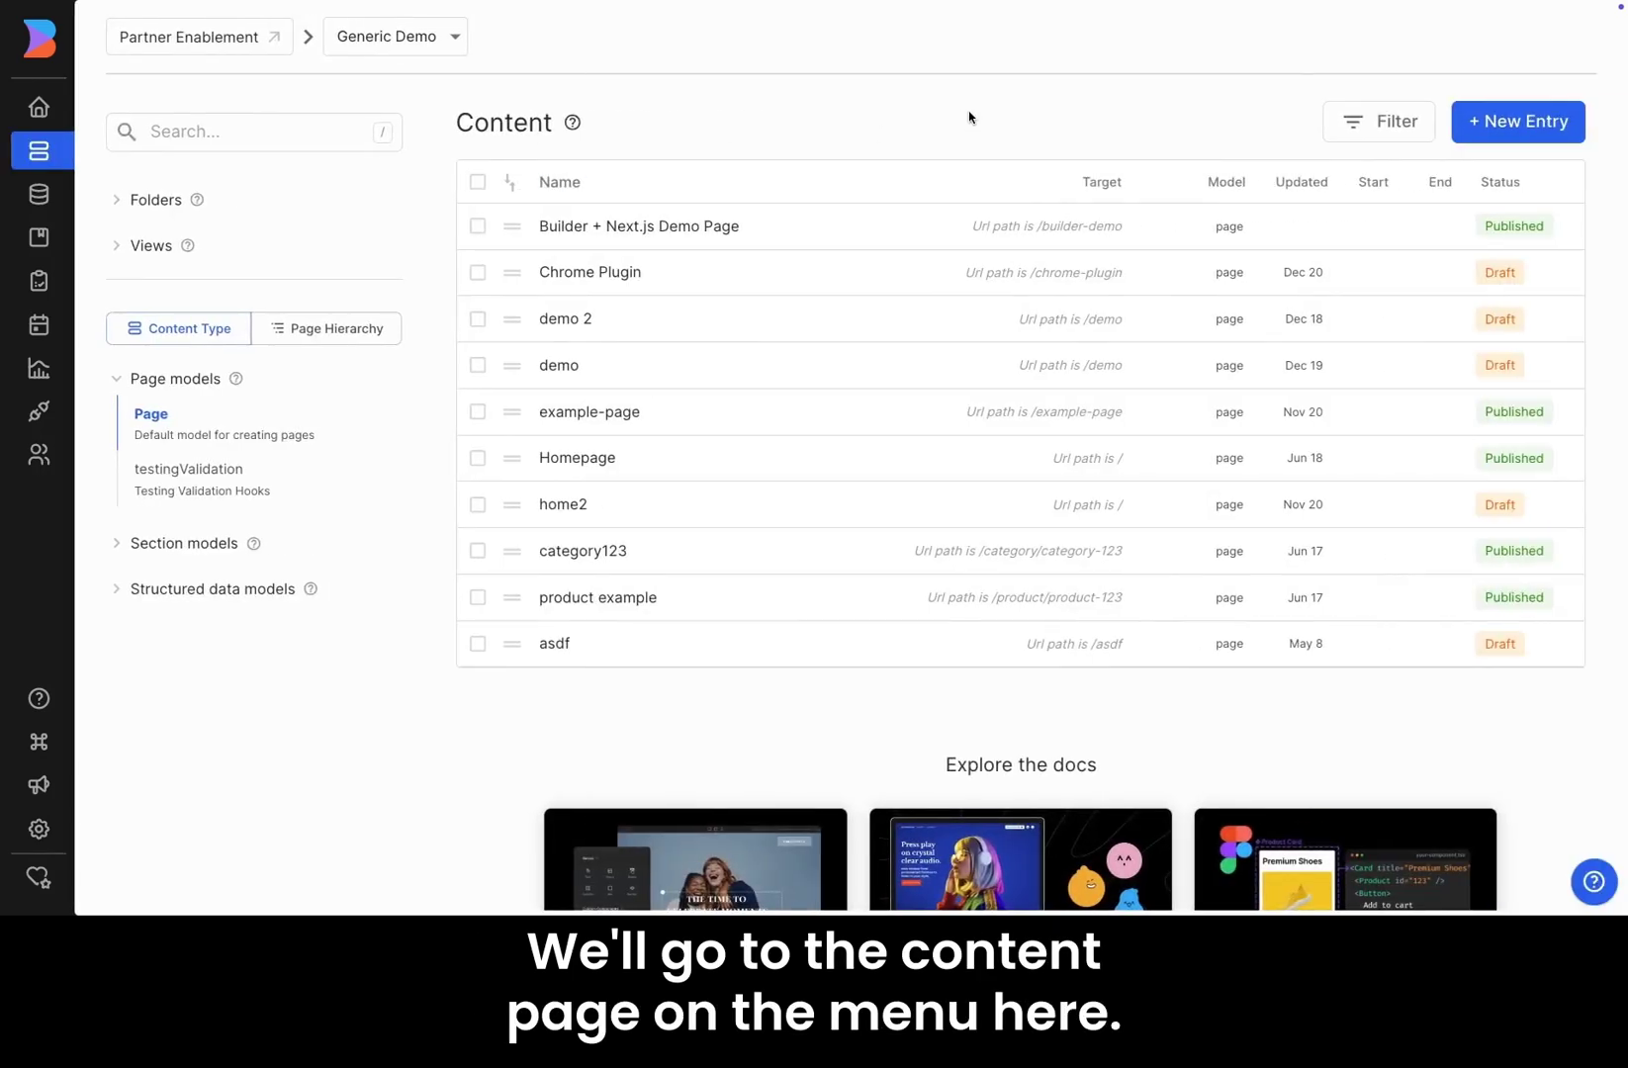
{"action": "left_click", "coordinate": [1550, 123]}
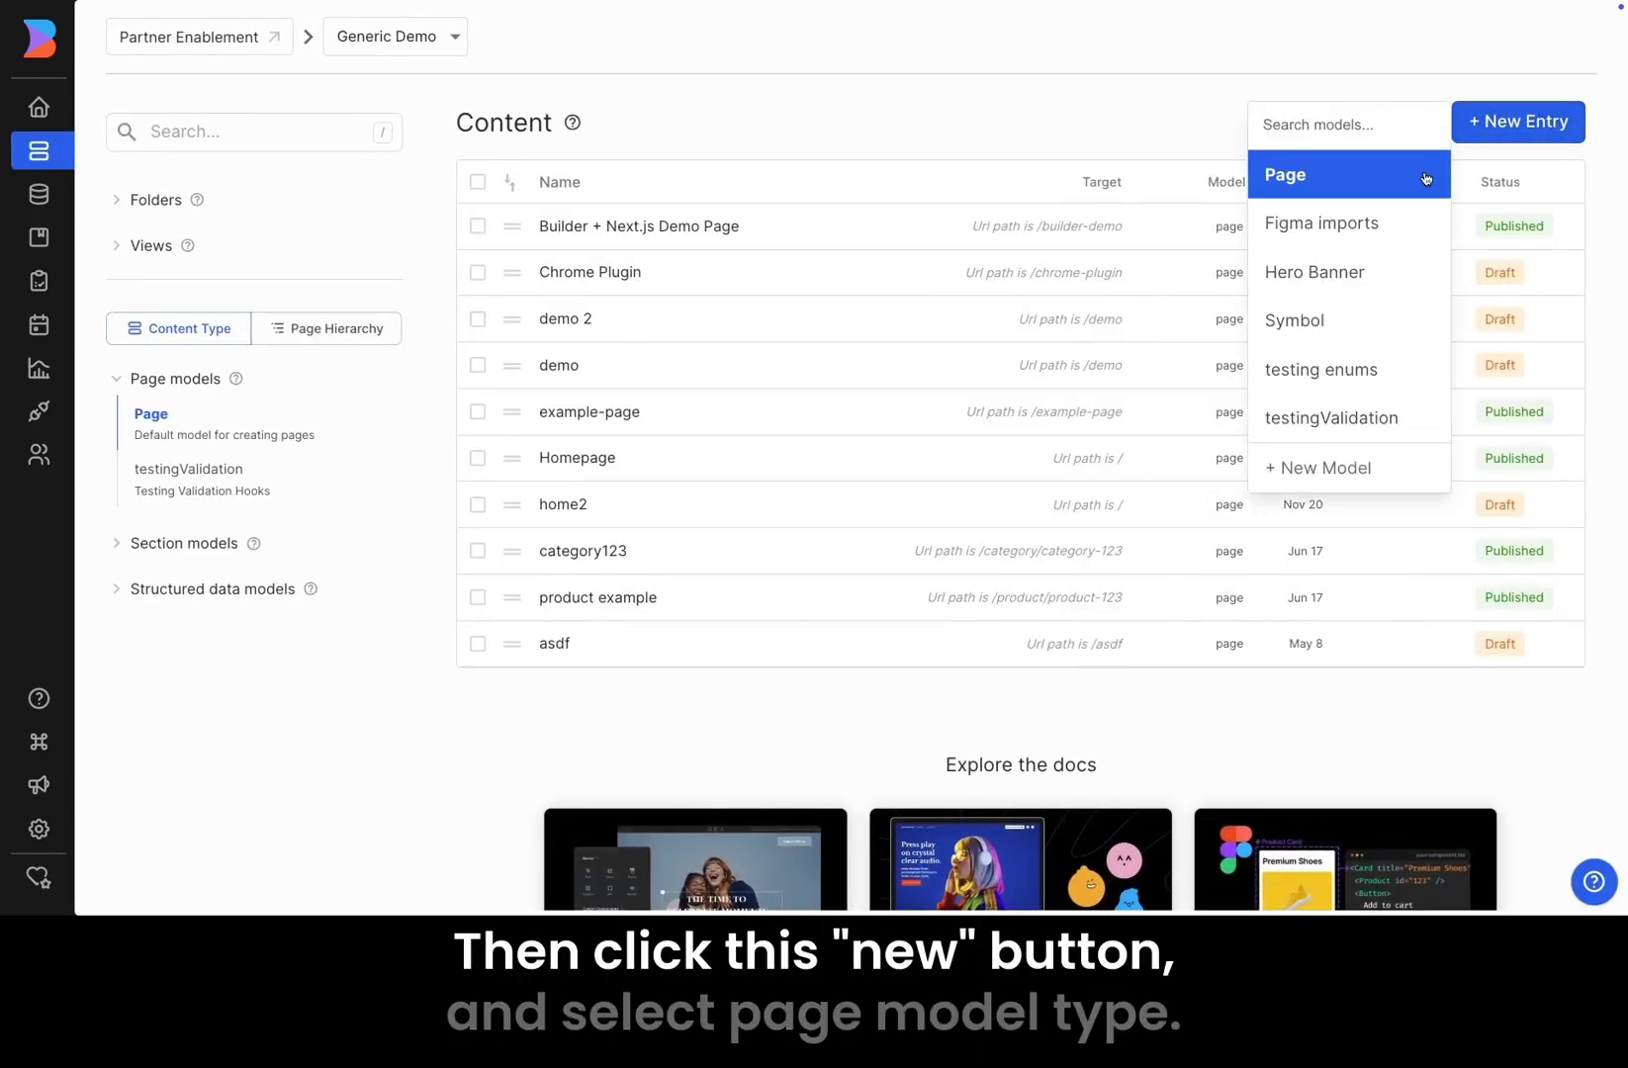
{"action": "left_click", "coordinate": [1380, 183]}
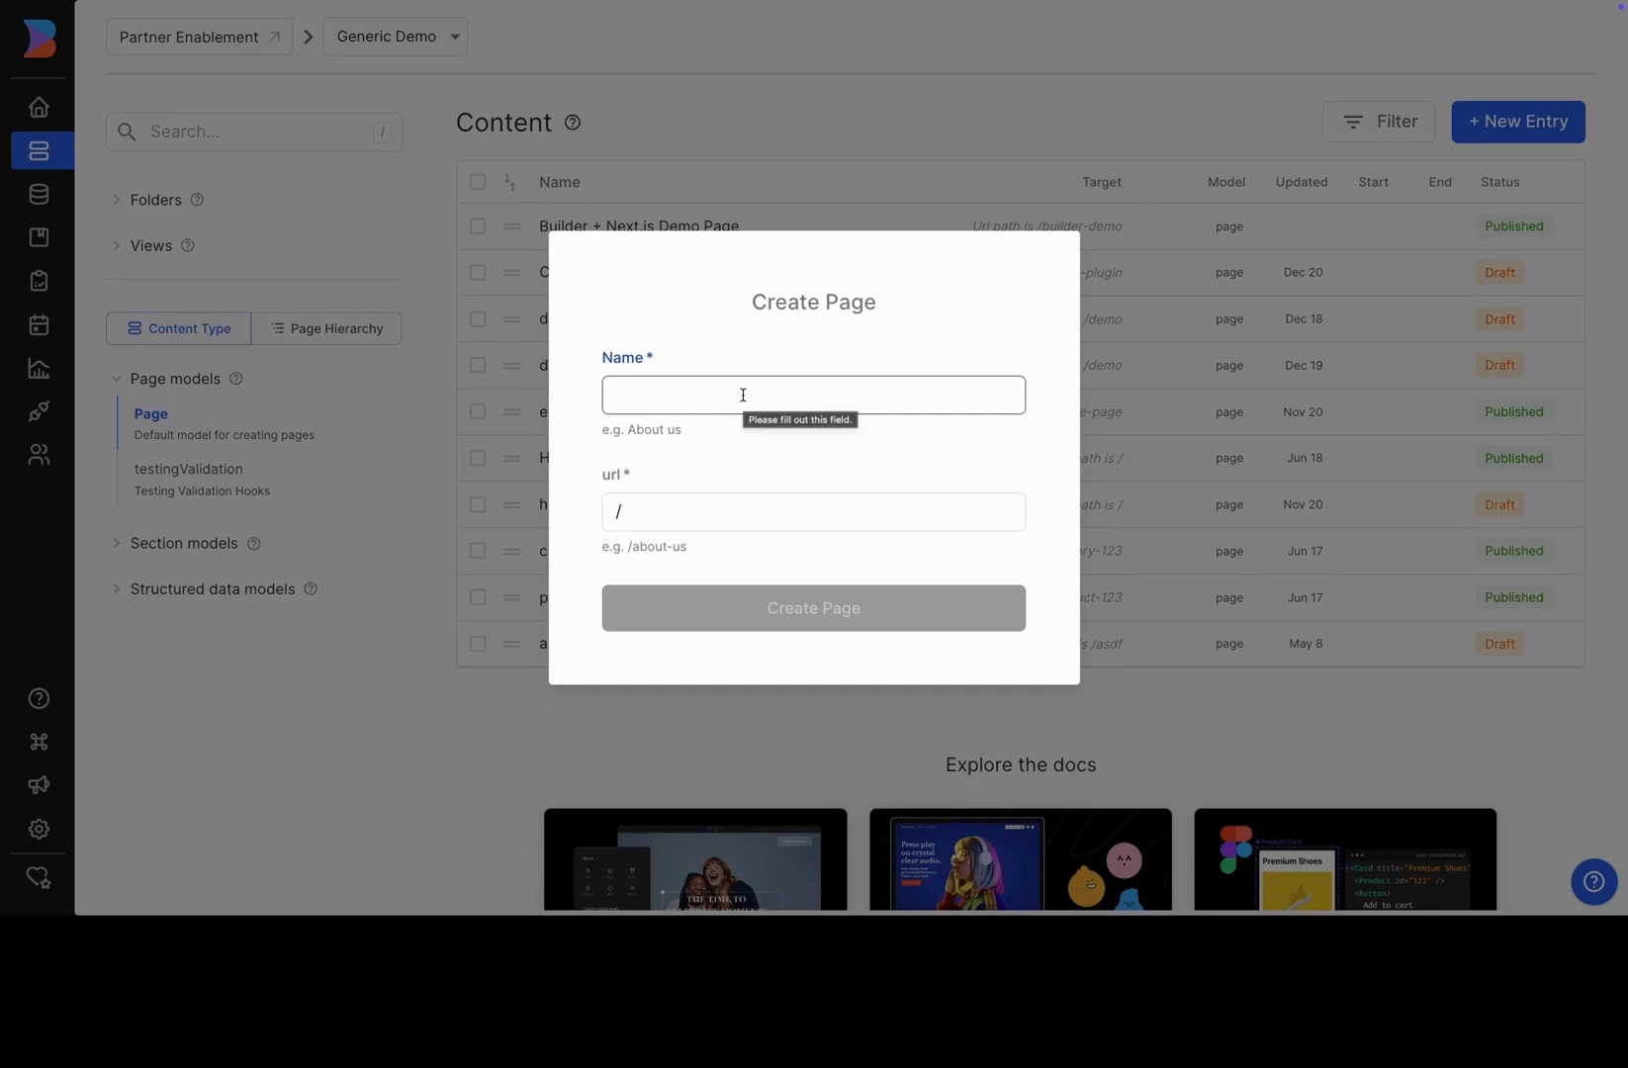
{"action": "type", "text": "demo"}
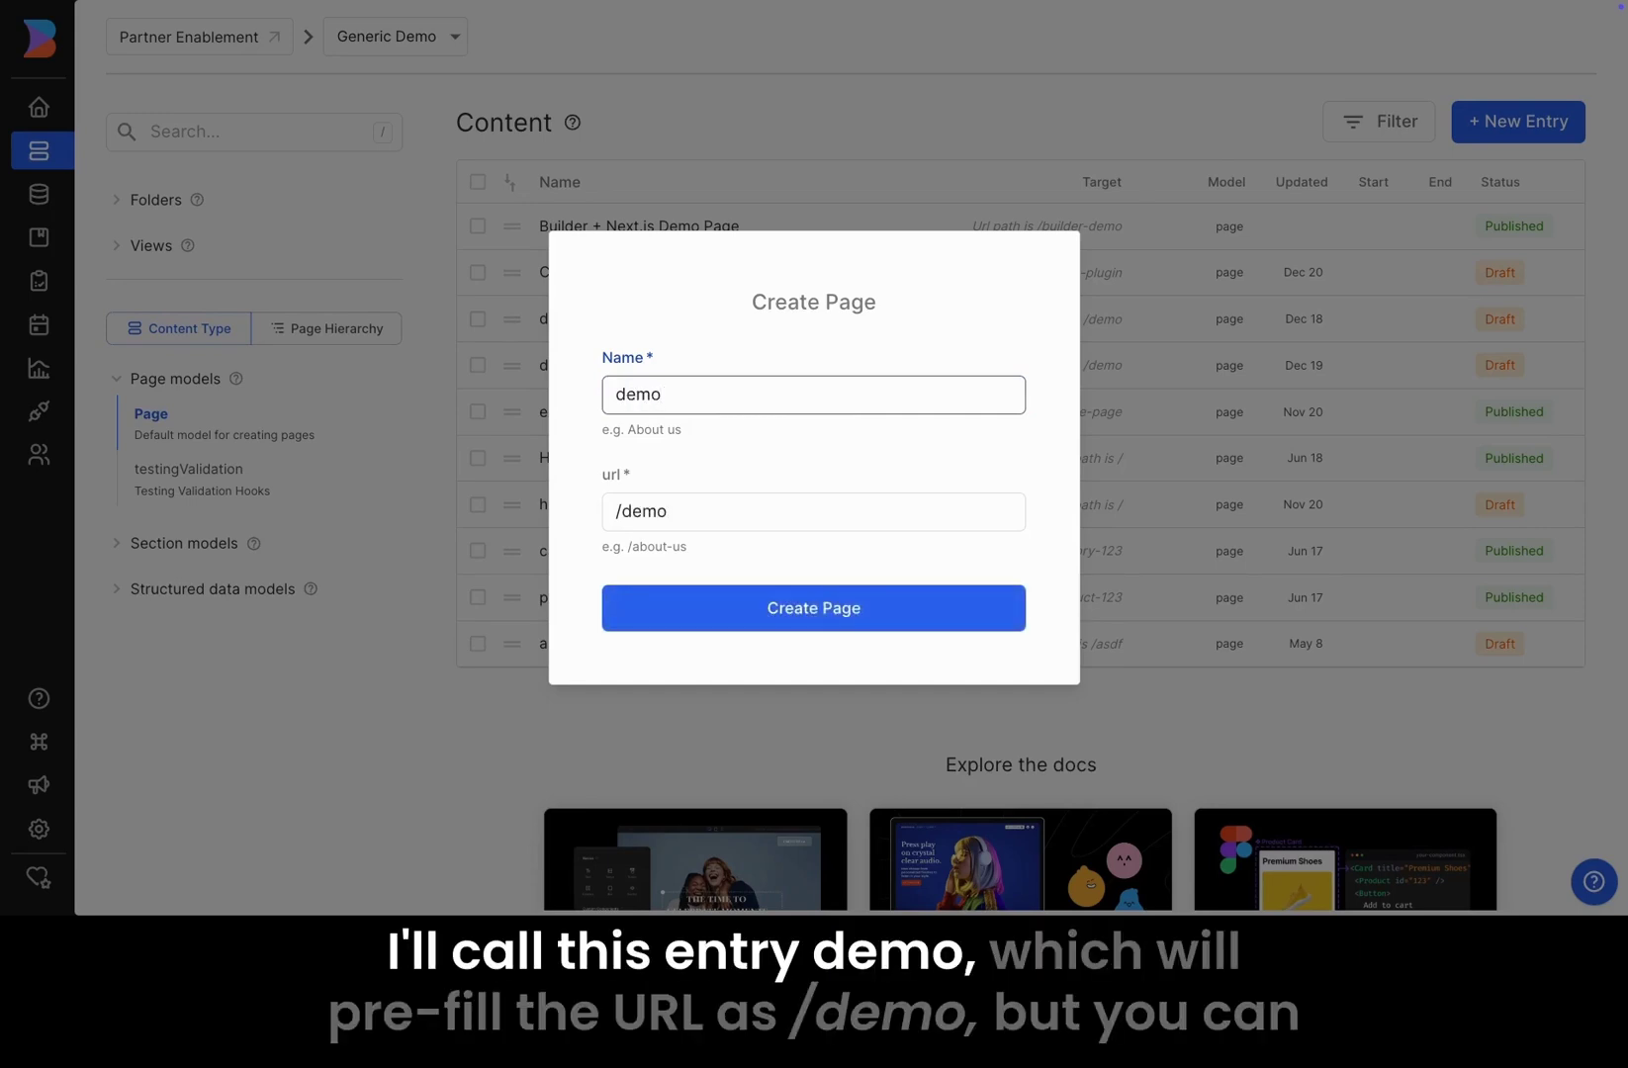
{"action": "left_click_drag", "start_coordinate": [615, 512], "coordinate": [678, 513]}
{"action": "left_click", "coordinate": [761, 452]}
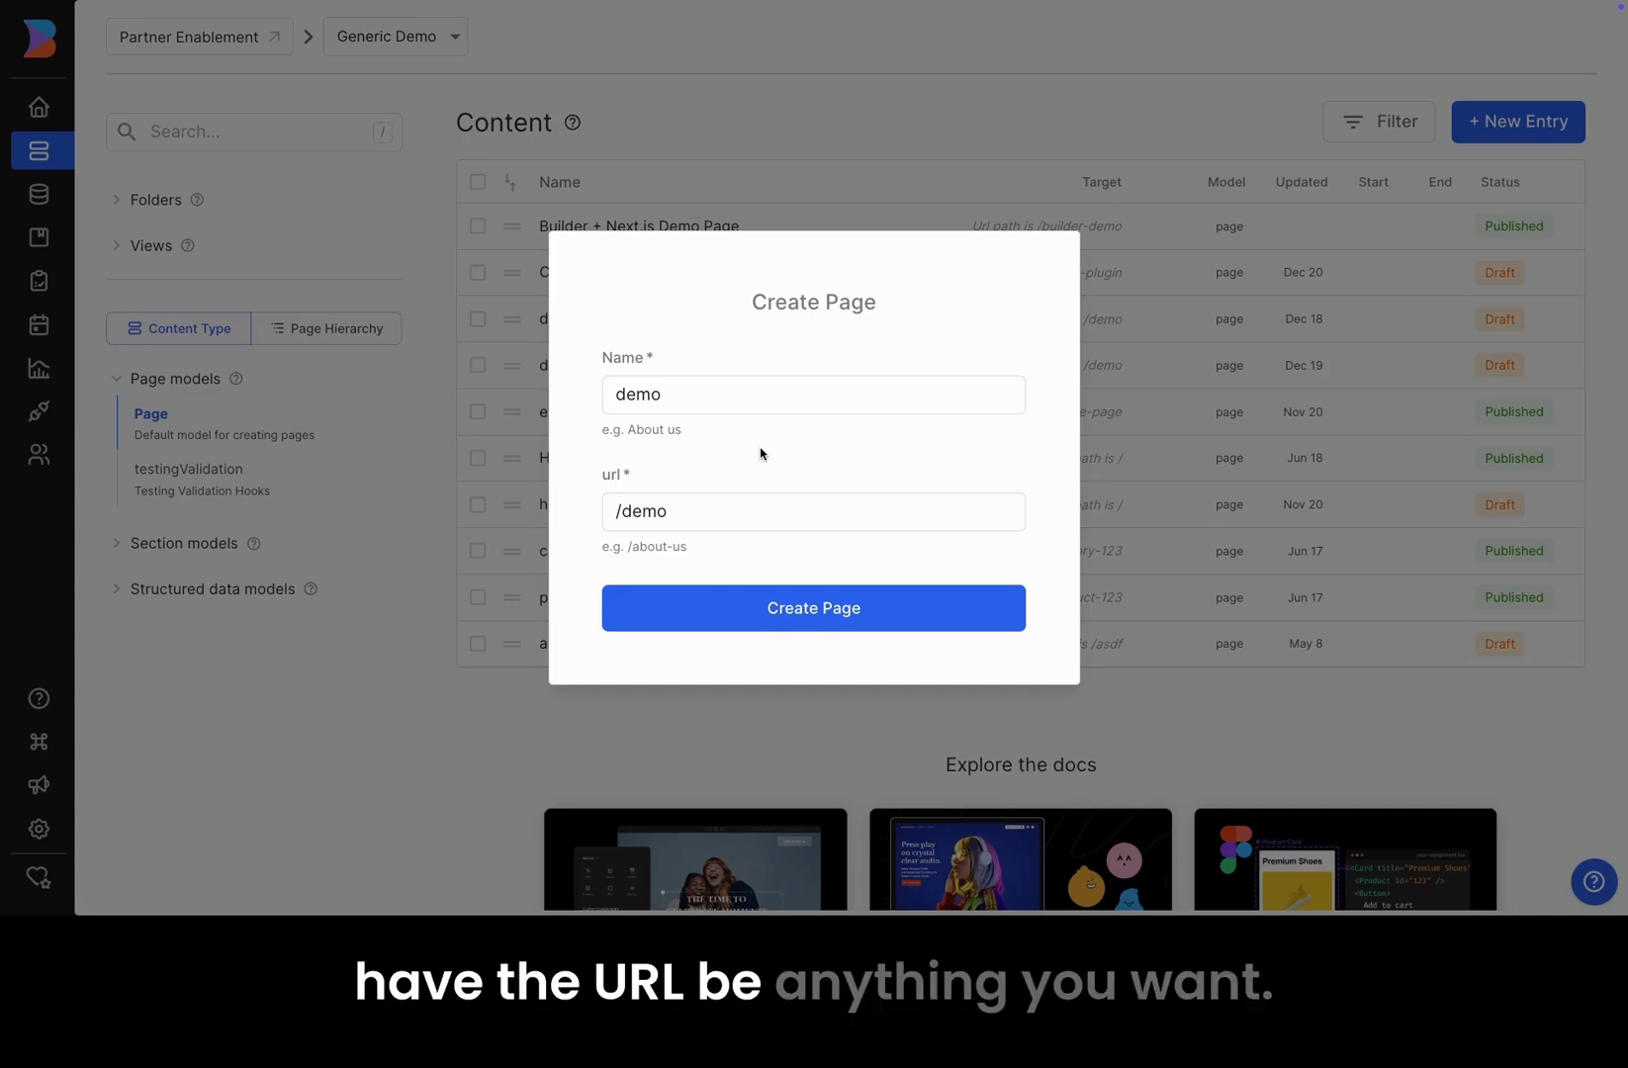
{"action": "left_click", "coordinate": [831, 616]}
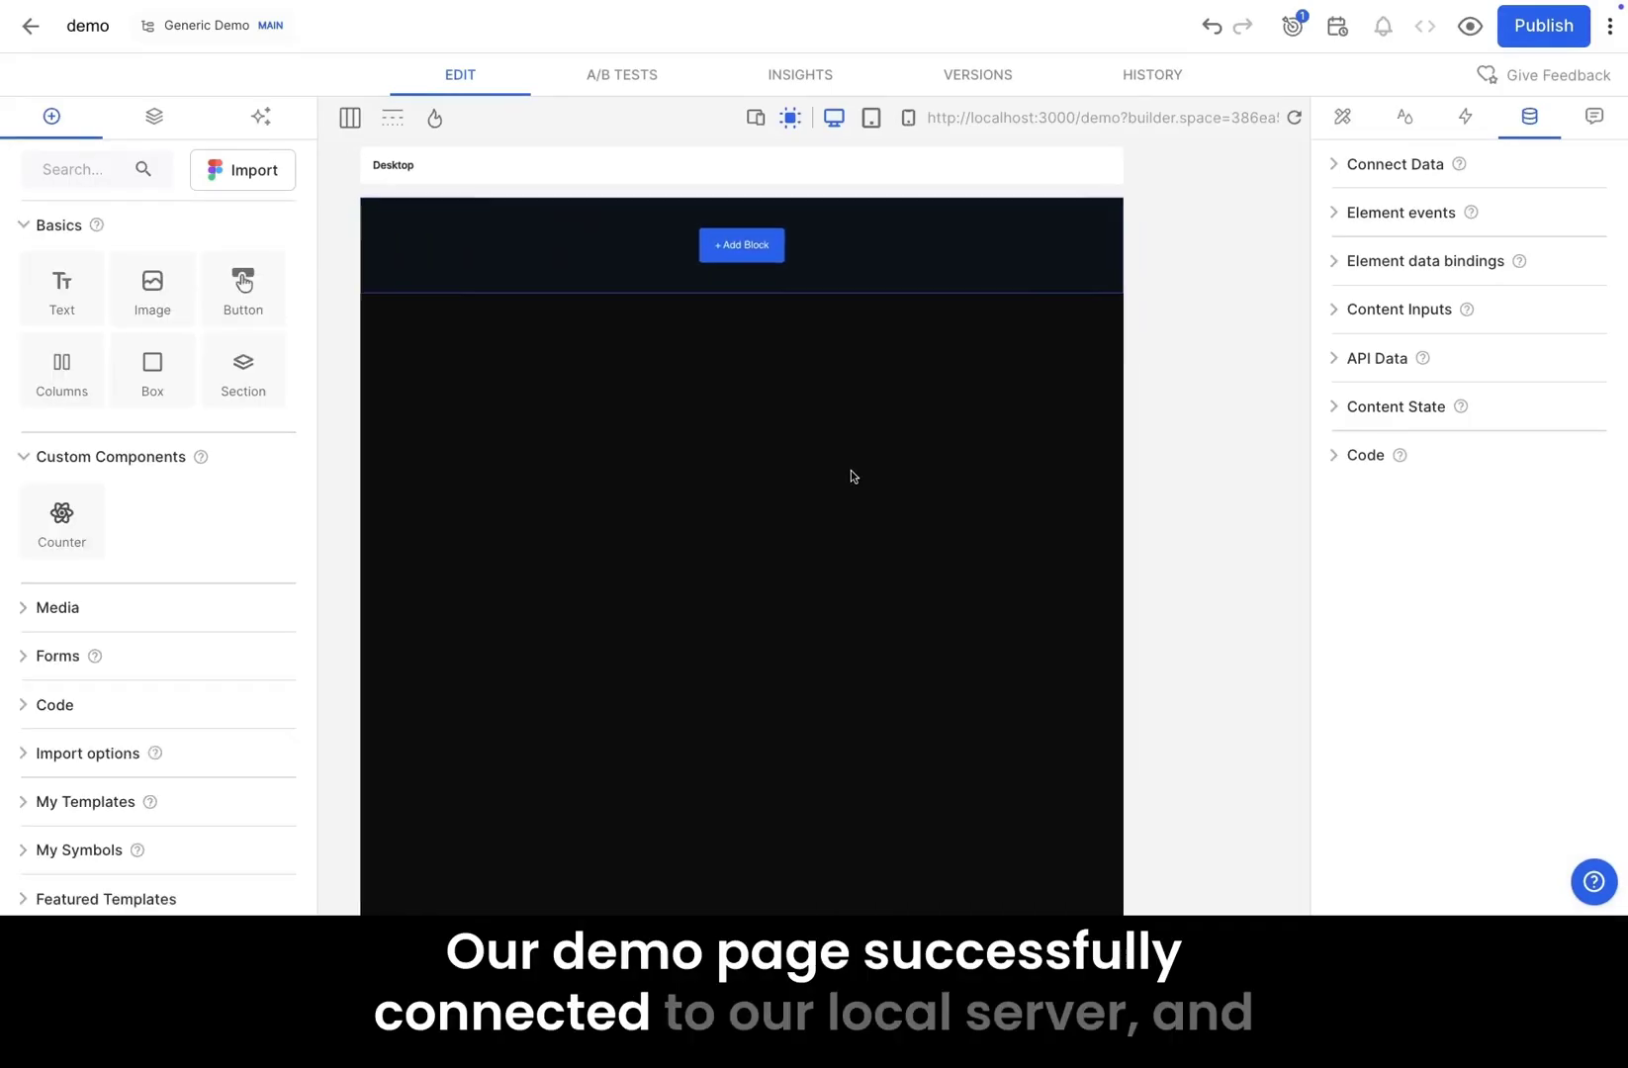
Add a text block reading 'Hello Demo Viewers!' and enlarge its font size
{"action": "left_click", "coordinate": [757, 241]}
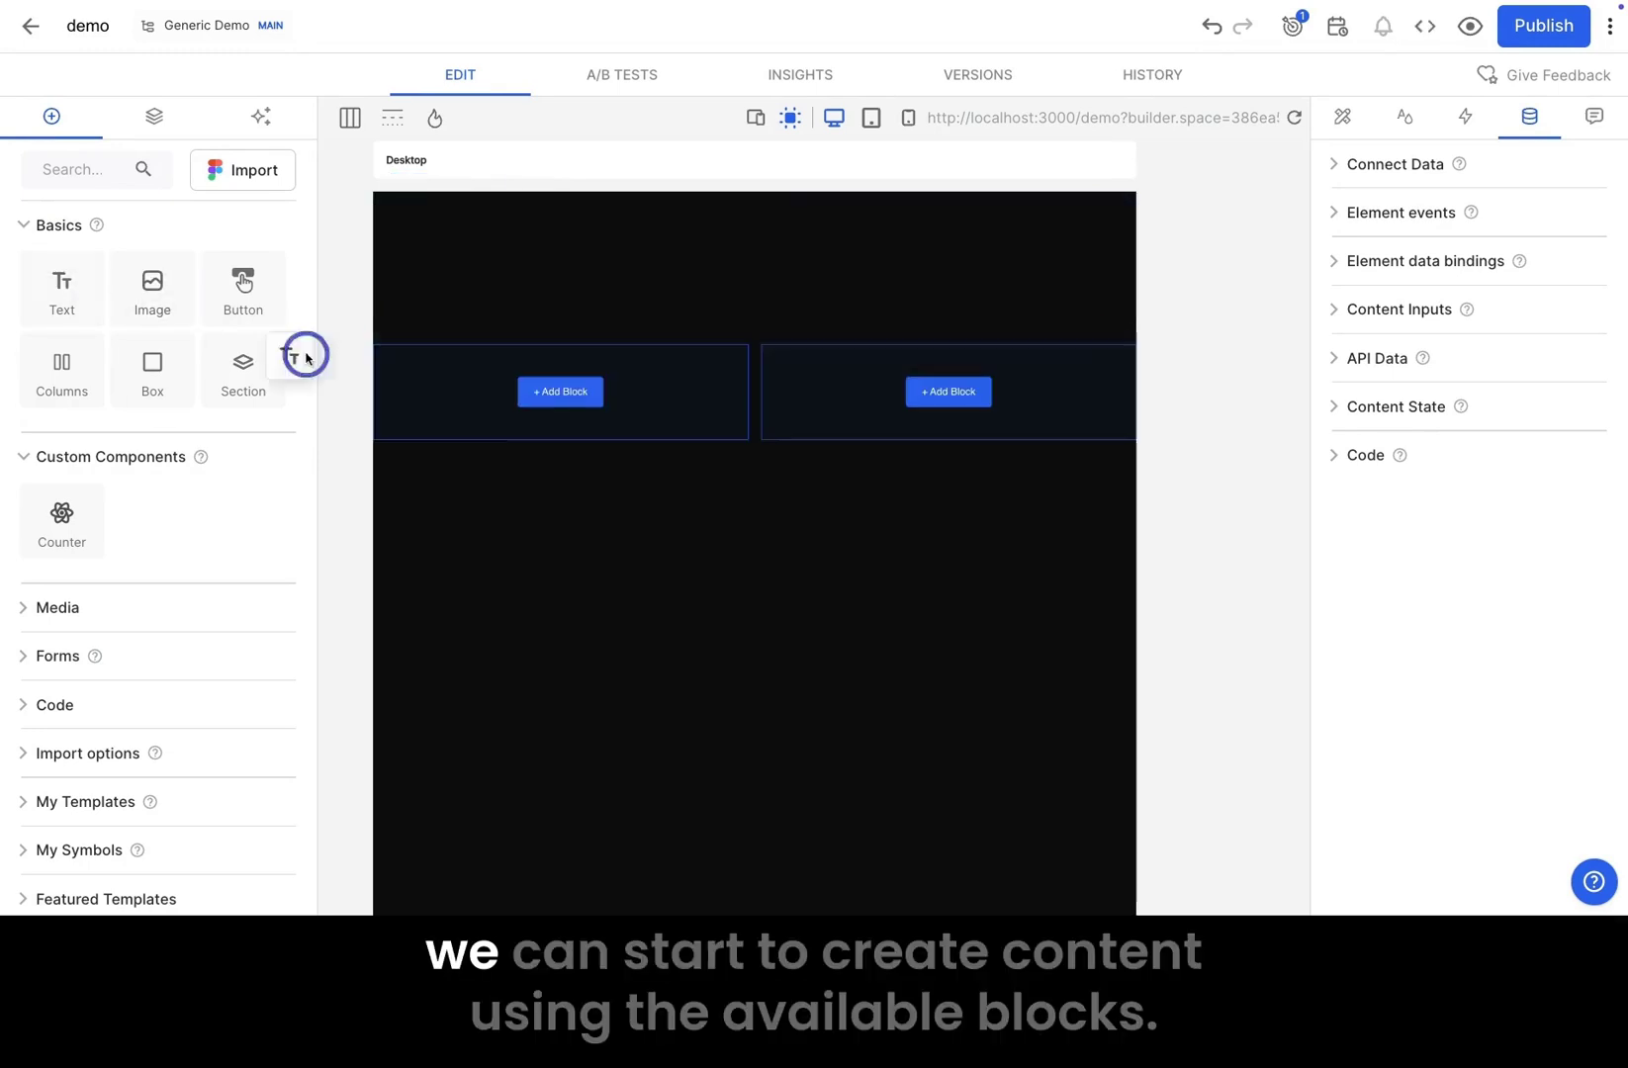
{"action": "type", "text": "Hello Demo Viewers!"}
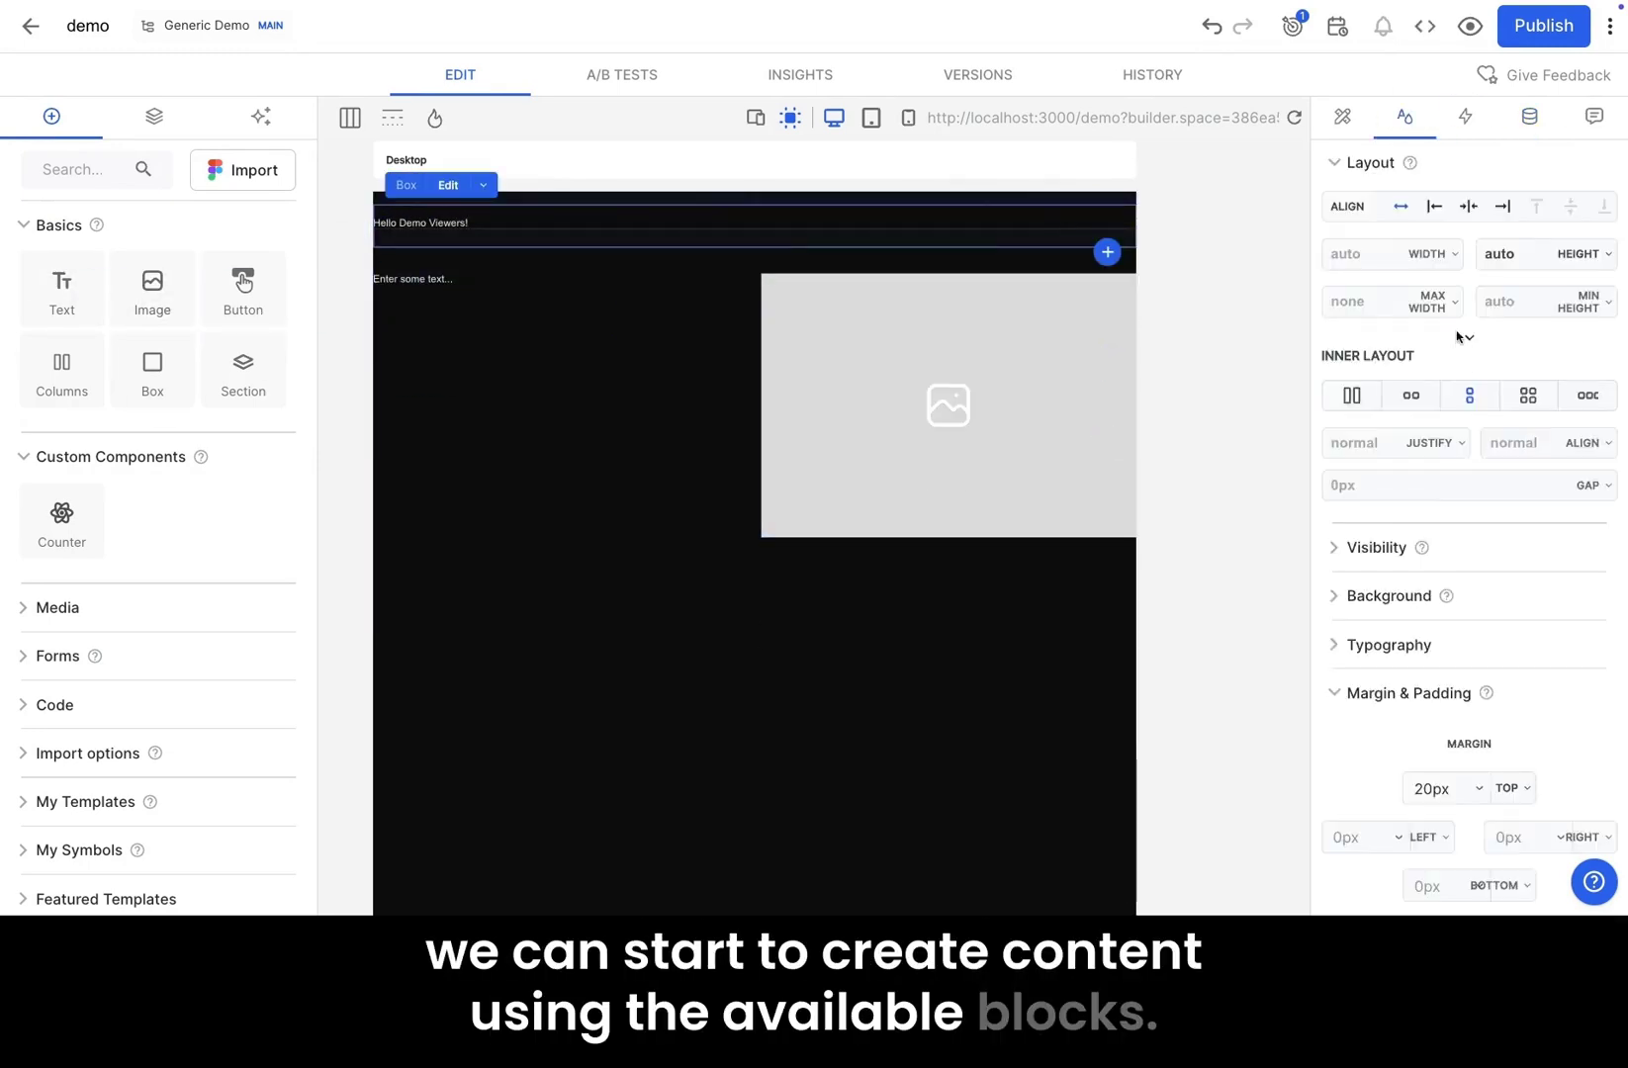
{"action": "left_click", "coordinate": [1353, 498]}
{"action": "left_click", "coordinate": [1366, 630]}
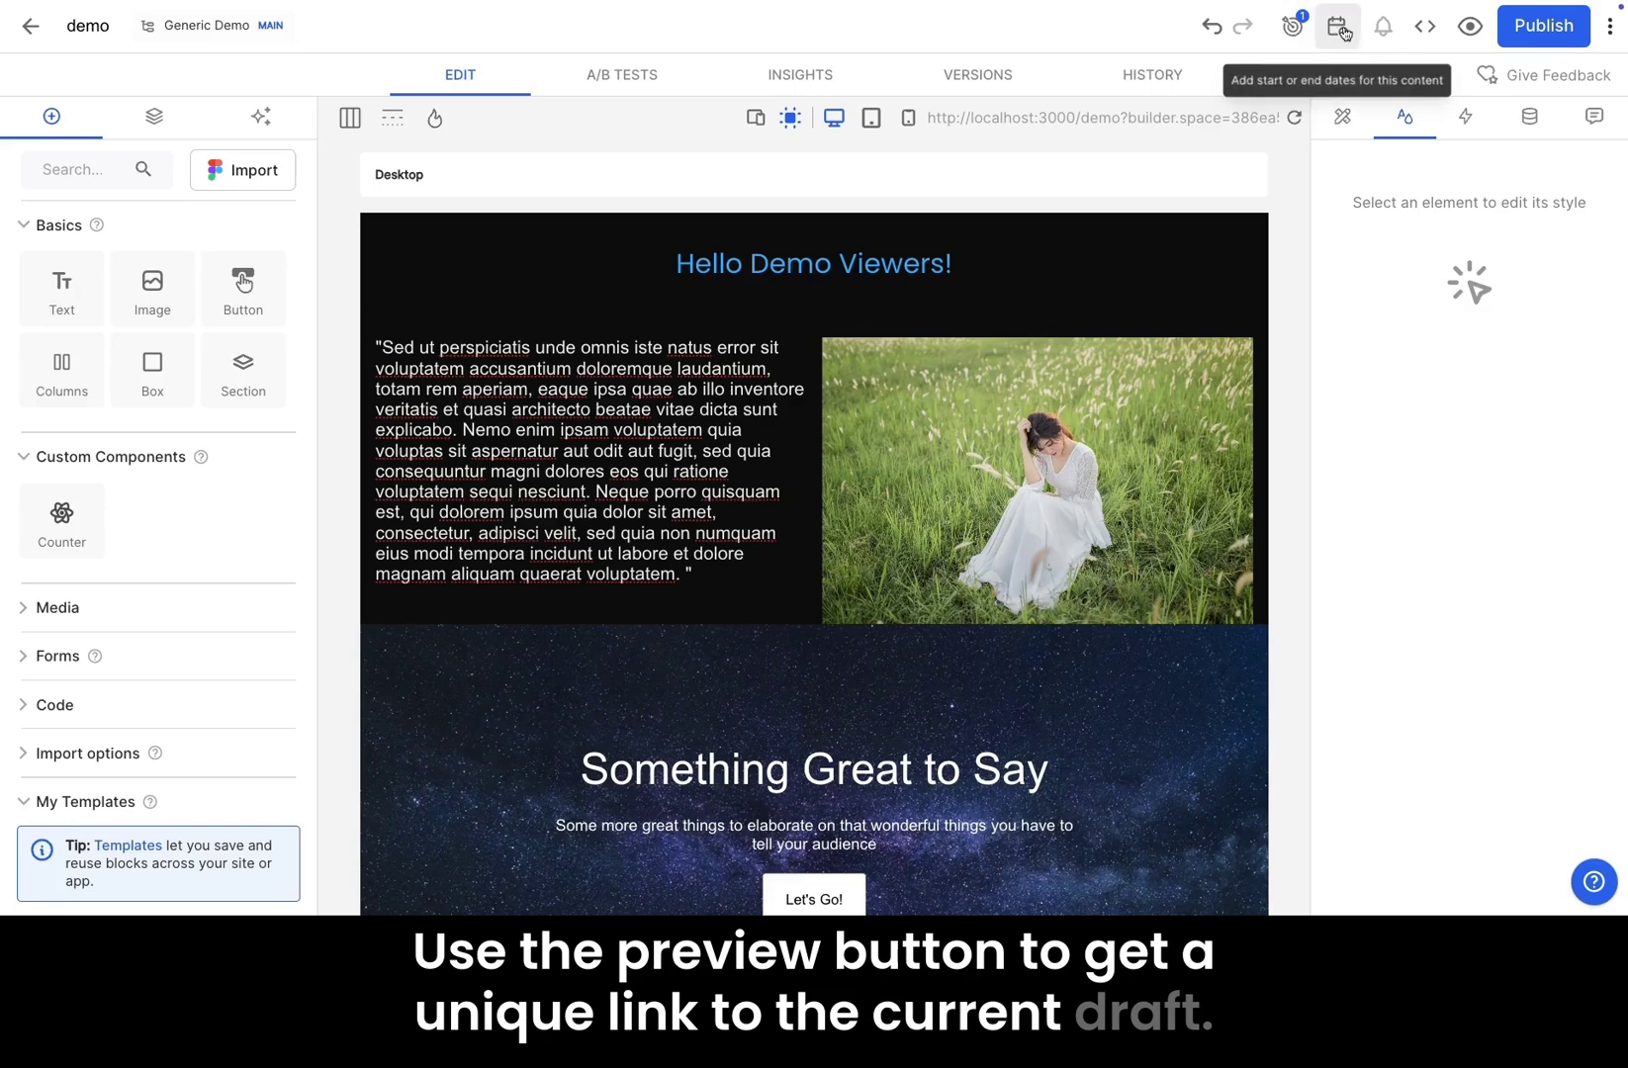
Preview the current demo draft in a new tab at localhost:3000/demo, then return to the editor
{"action": "left_click", "coordinate": [1474, 30]}
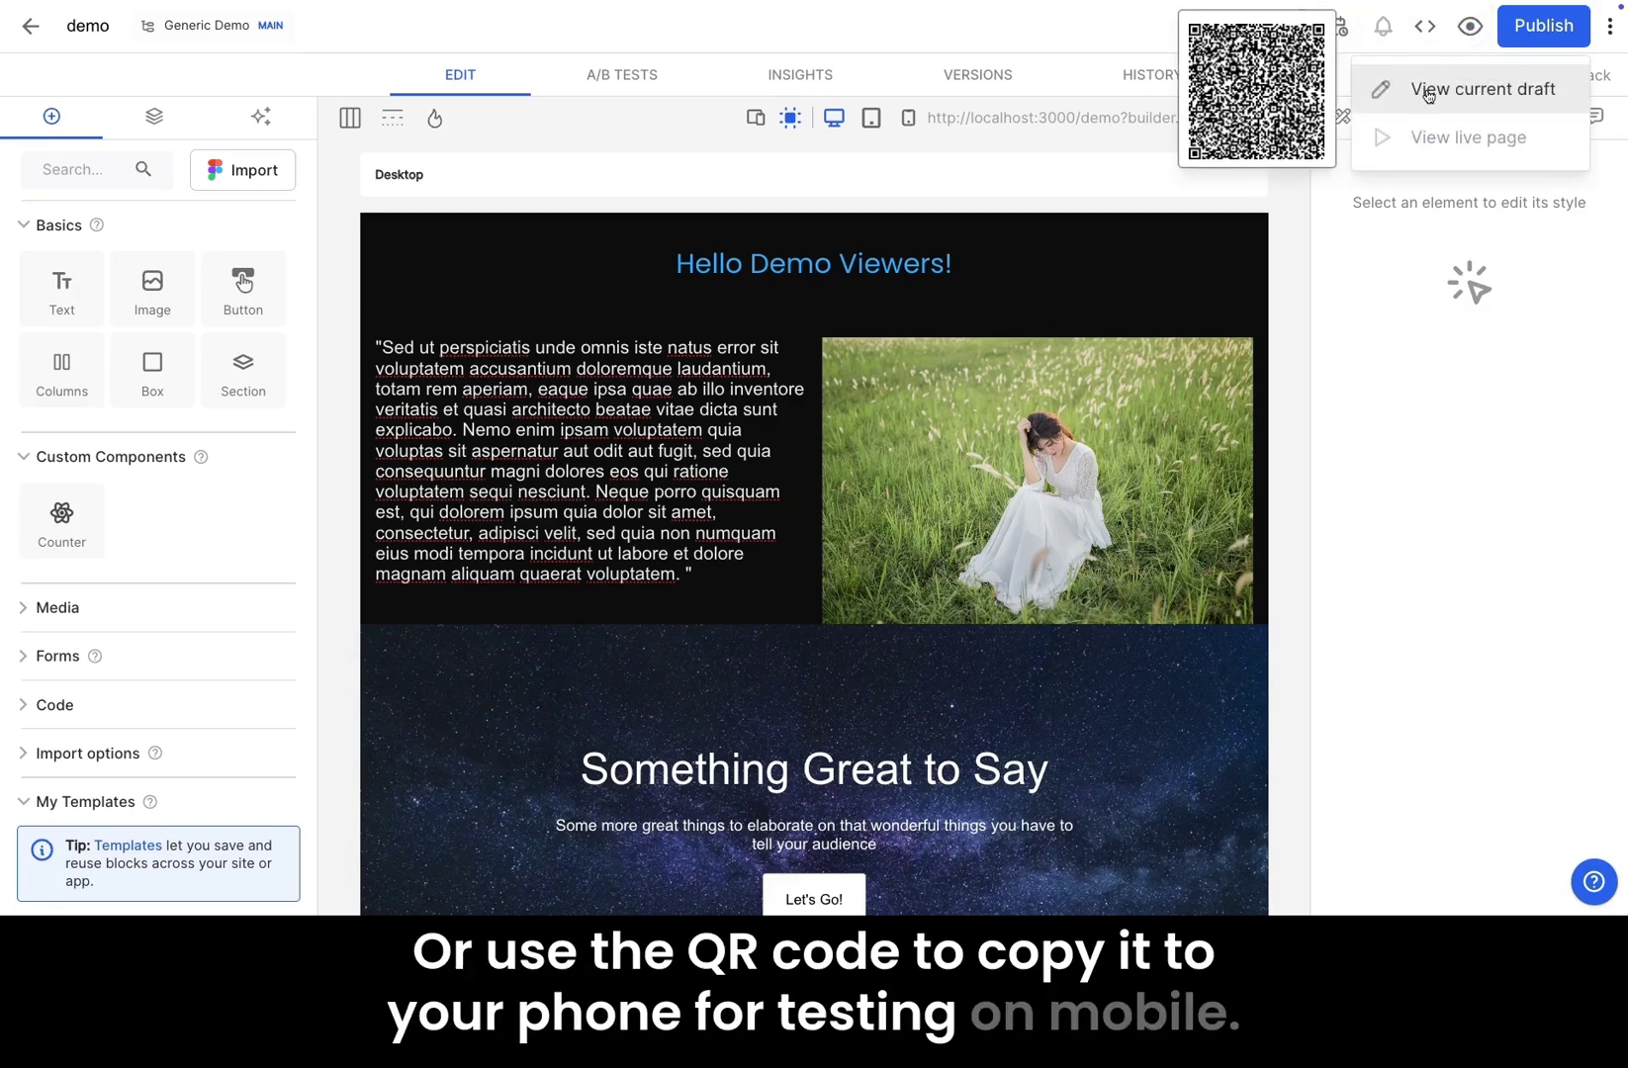
{"action": "left_click", "coordinate": [1427, 91]}
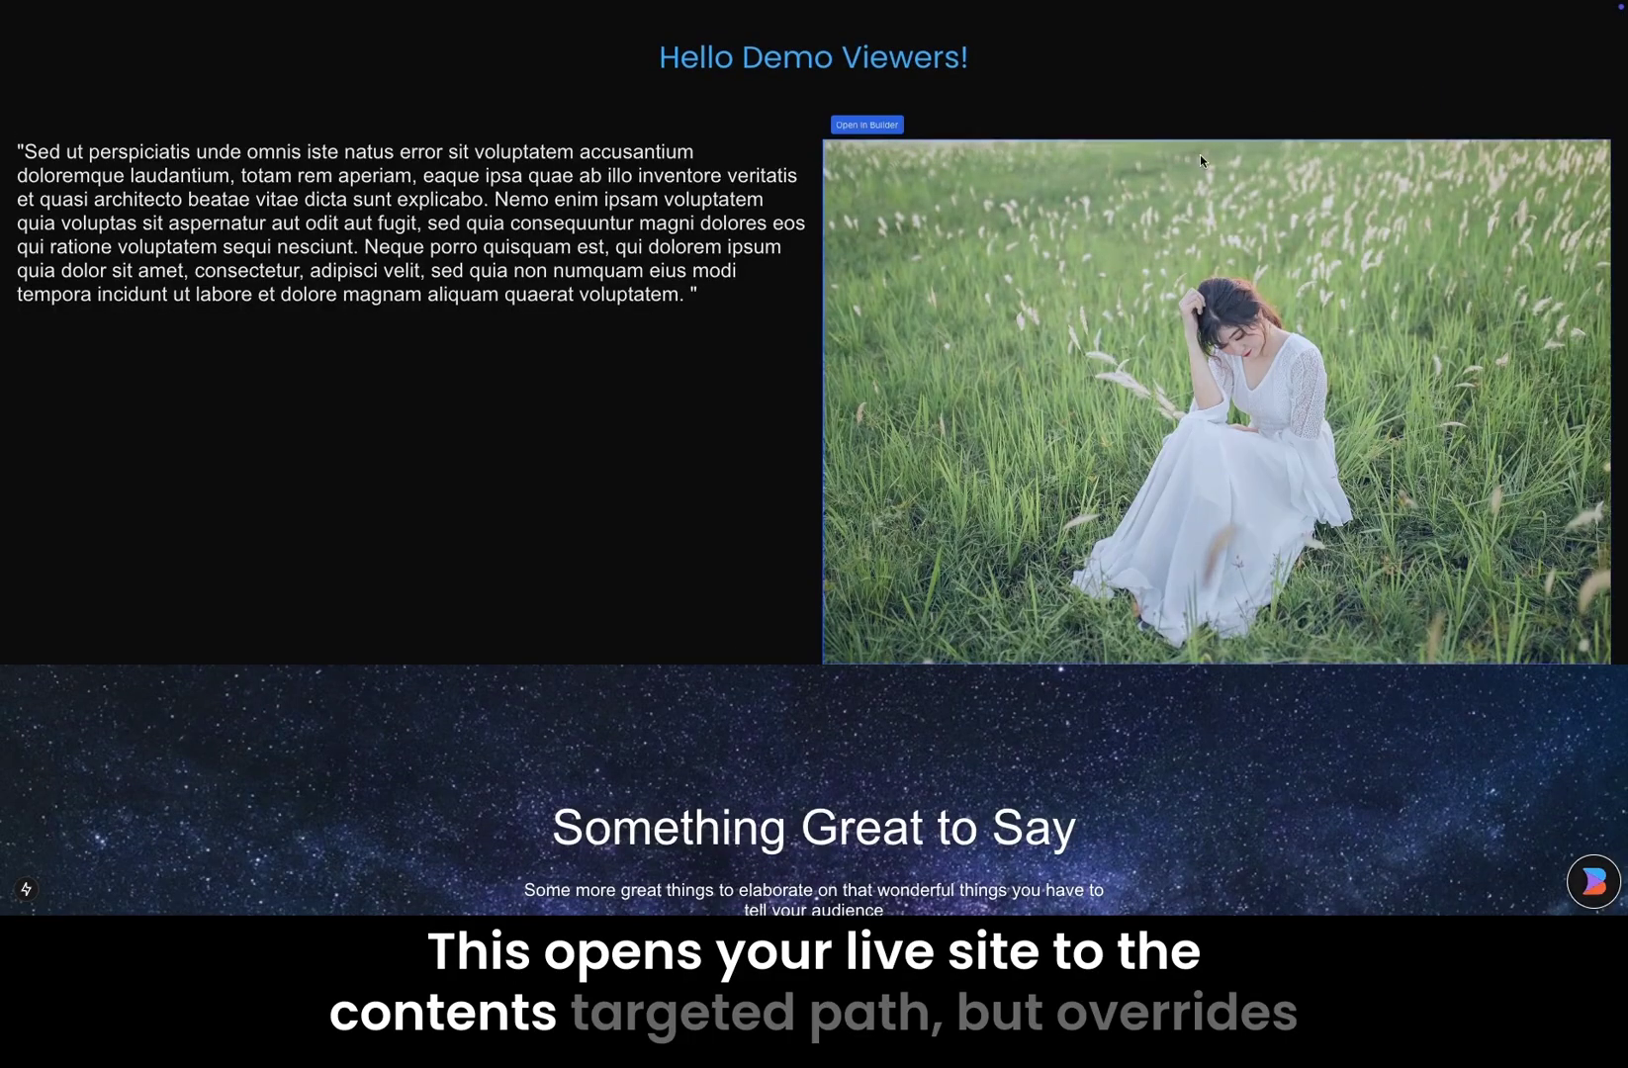
{"action": "mouse_move", "coordinate": [772, 2]}
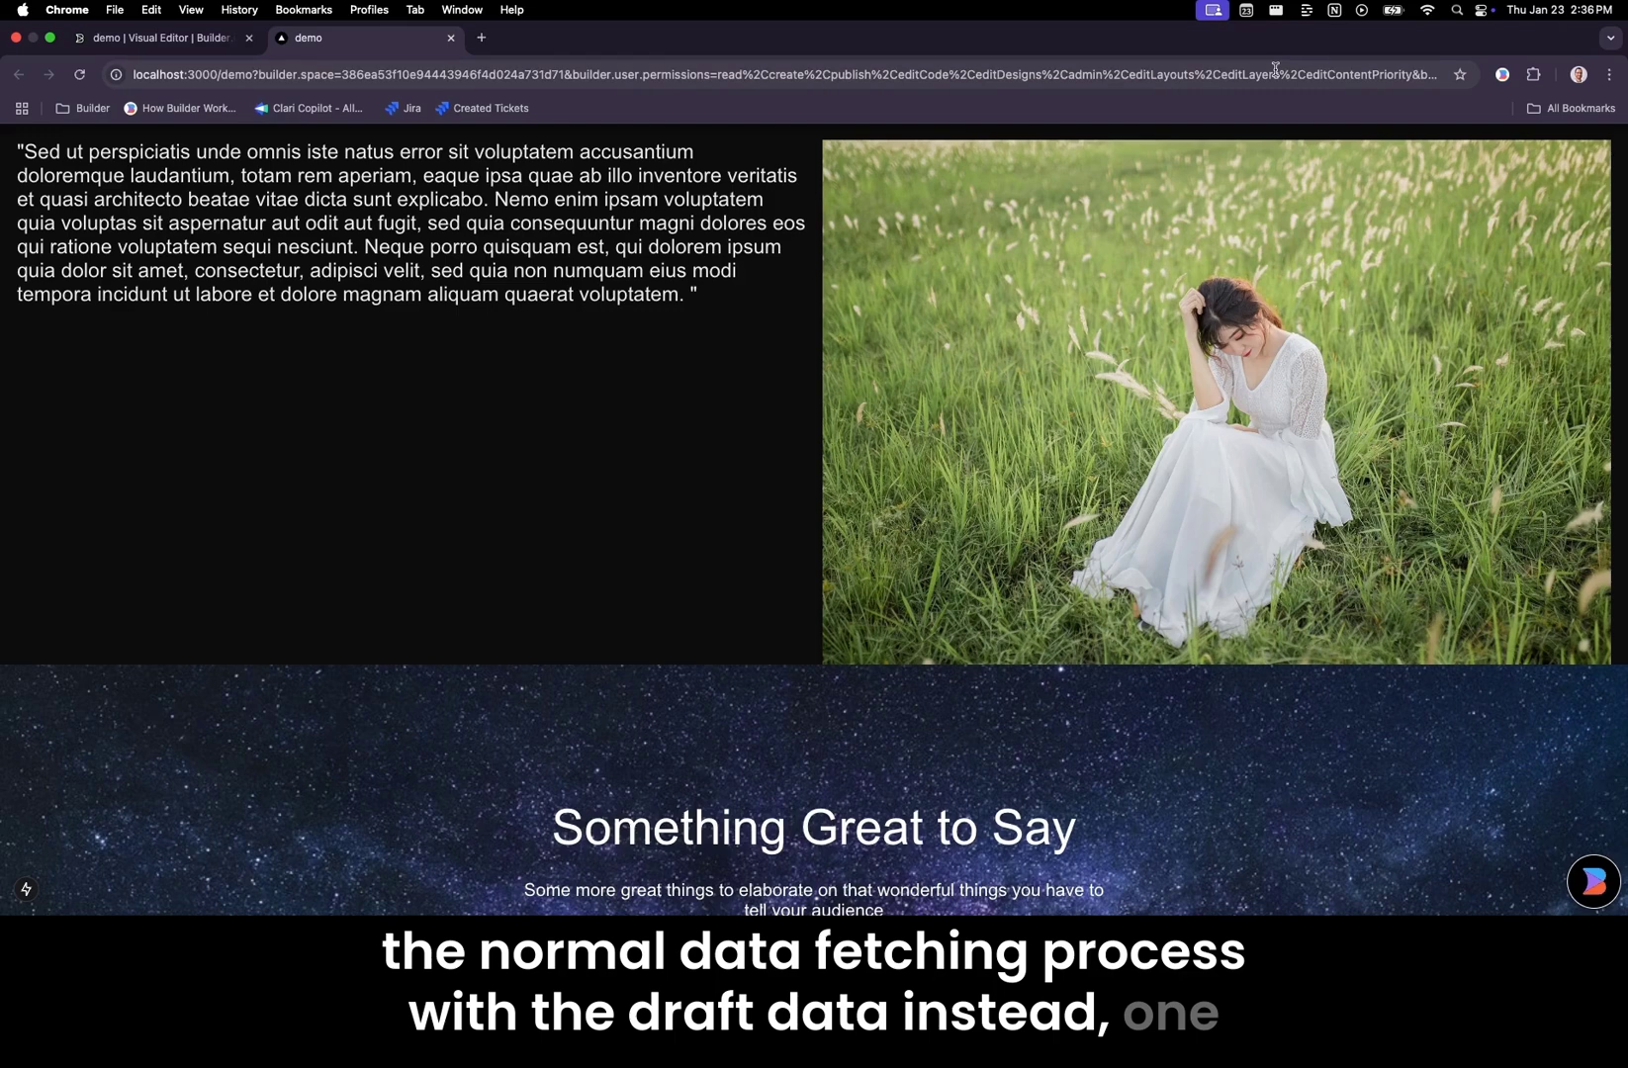
{"action": "mouse_move", "coordinate": [856, 238]}
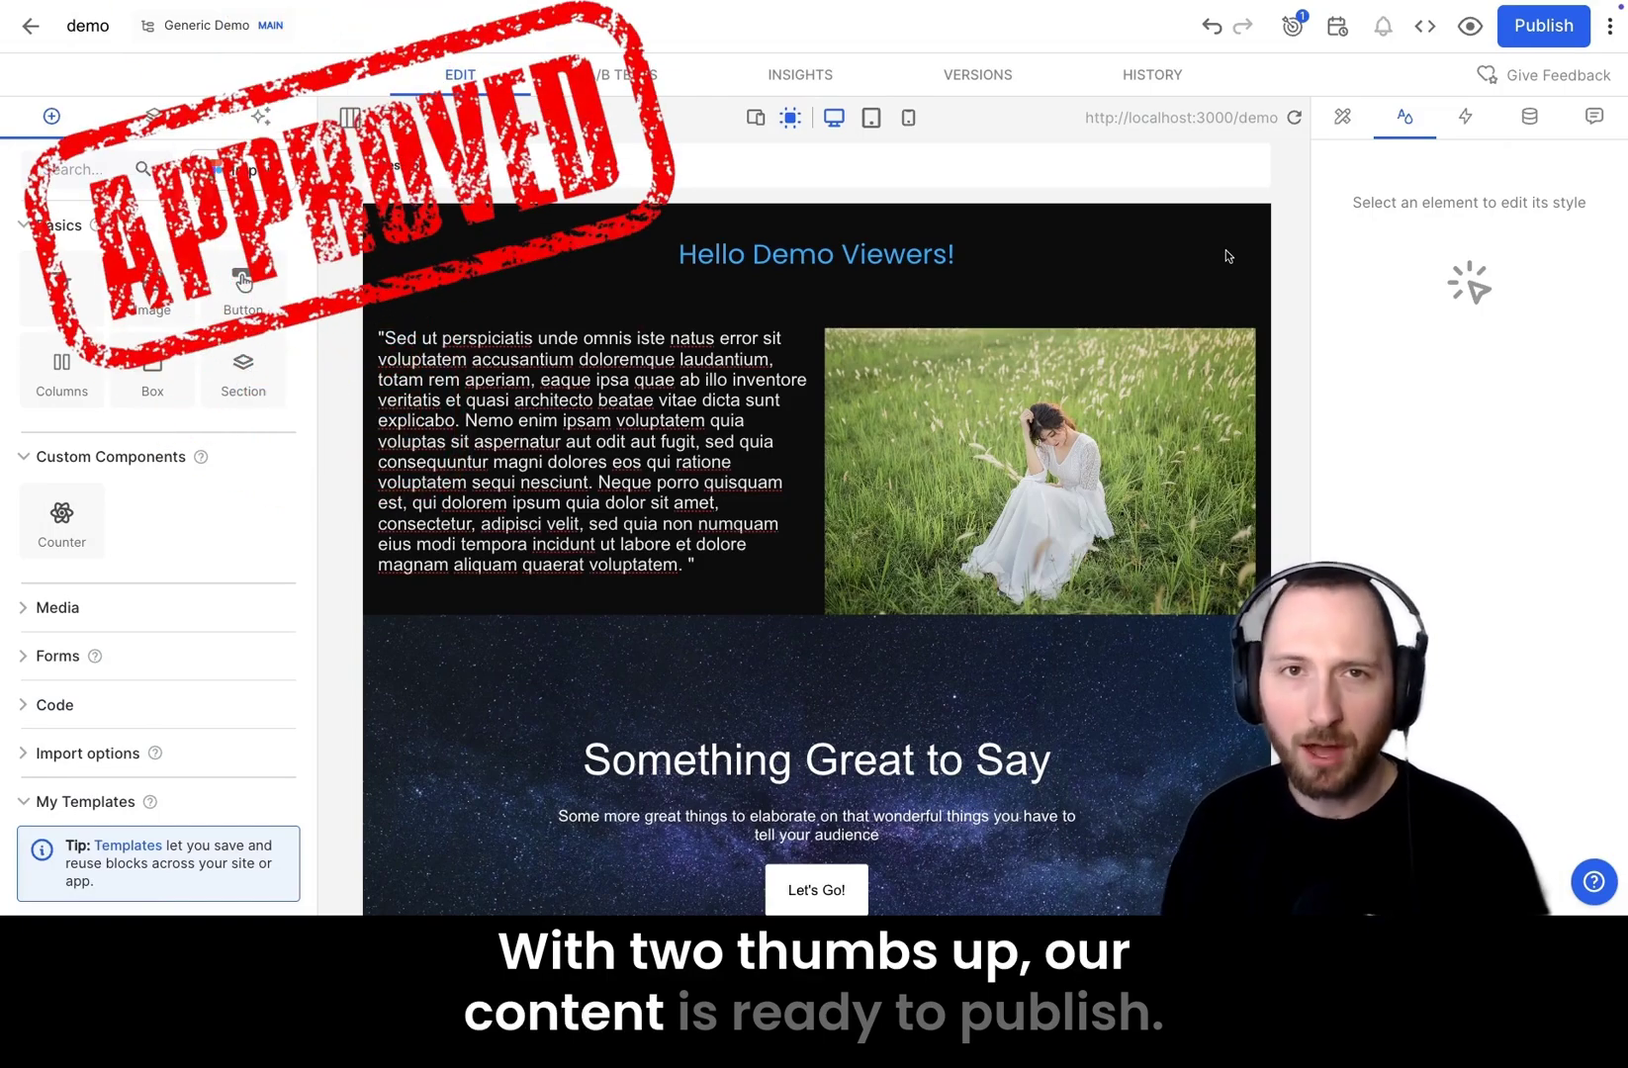
Publish the demo page and reload localhost:3000/demo in the Create Next App tab
{"action": "left_click", "coordinate": [1536, 24]}
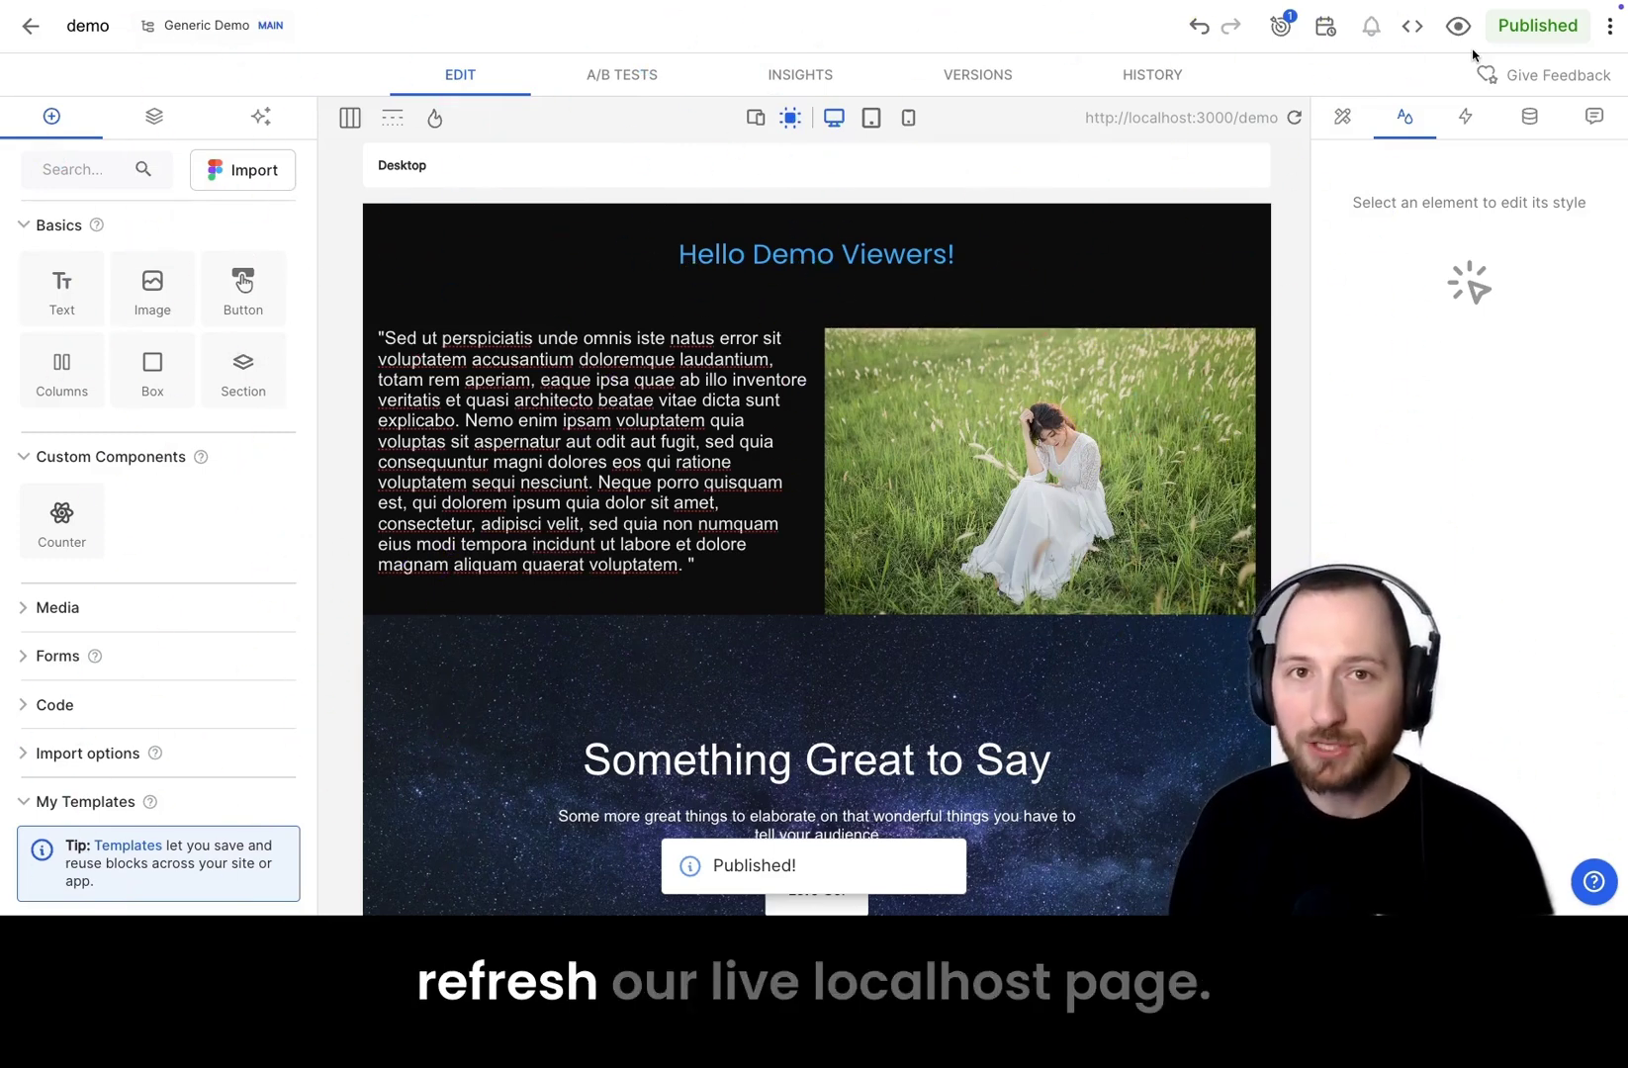
{"action": "mouse_move", "coordinate": [1032, 5]}
{"action": "left_click", "coordinate": [358, 40]}
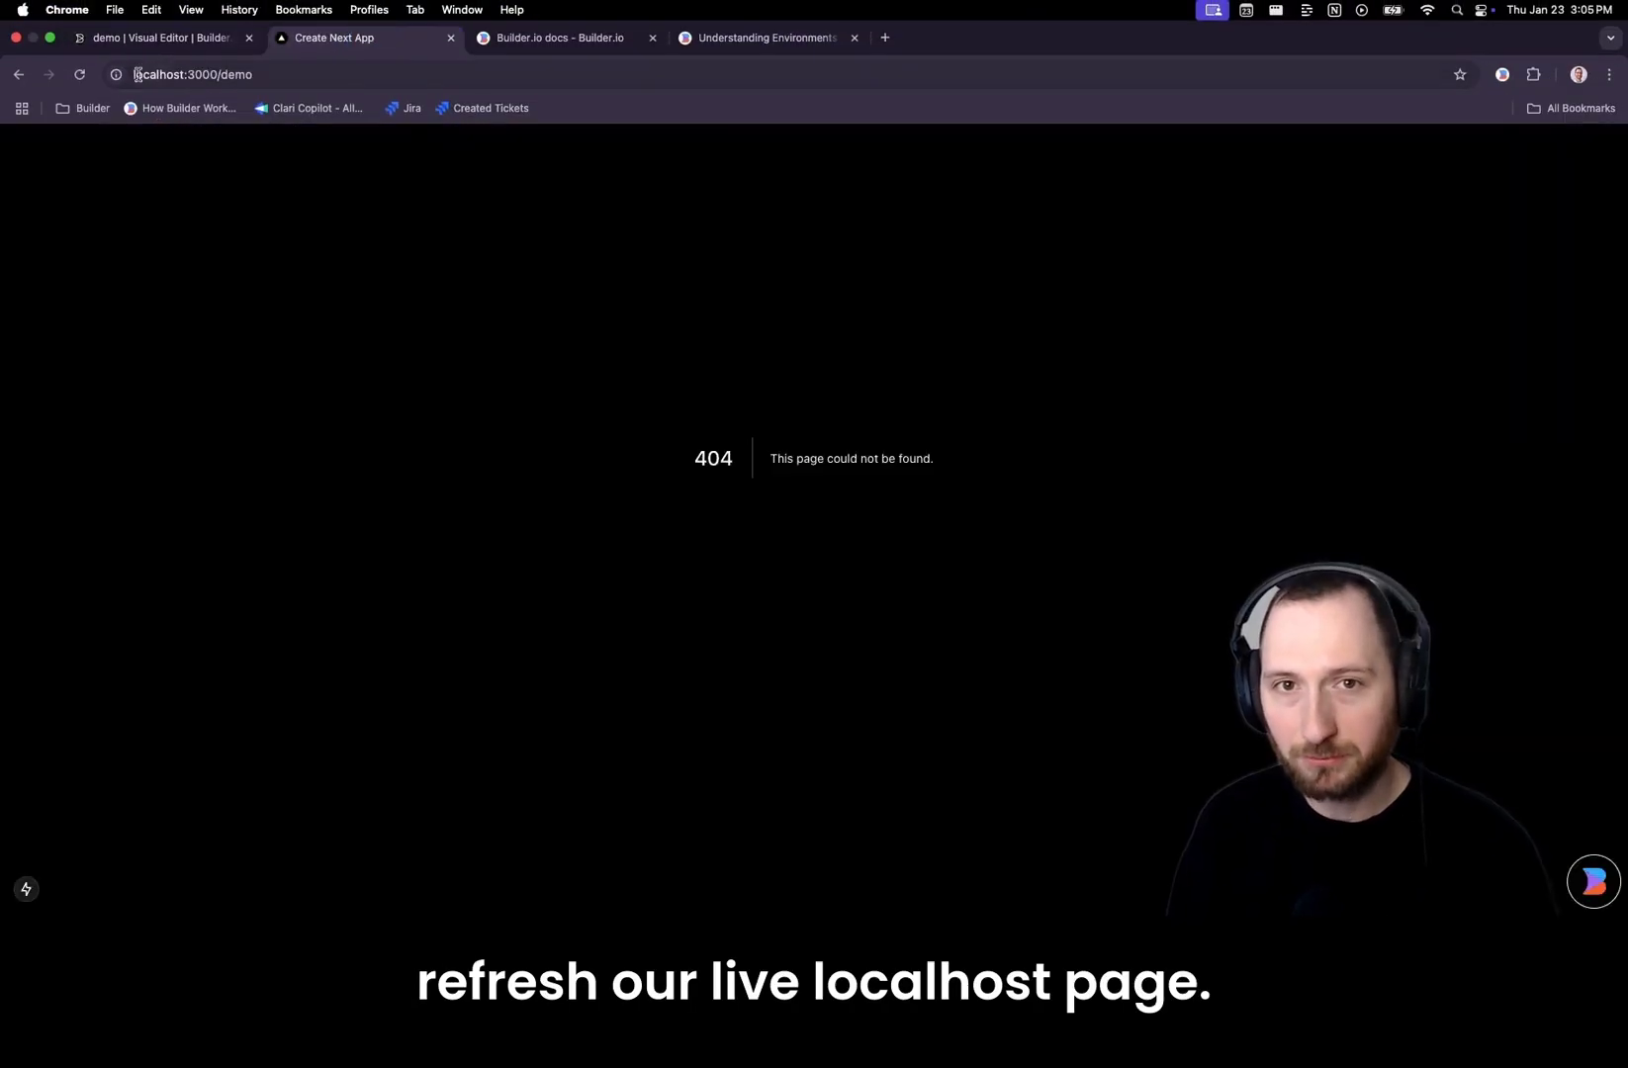
{"action": "left_click", "coordinate": [81, 79]}
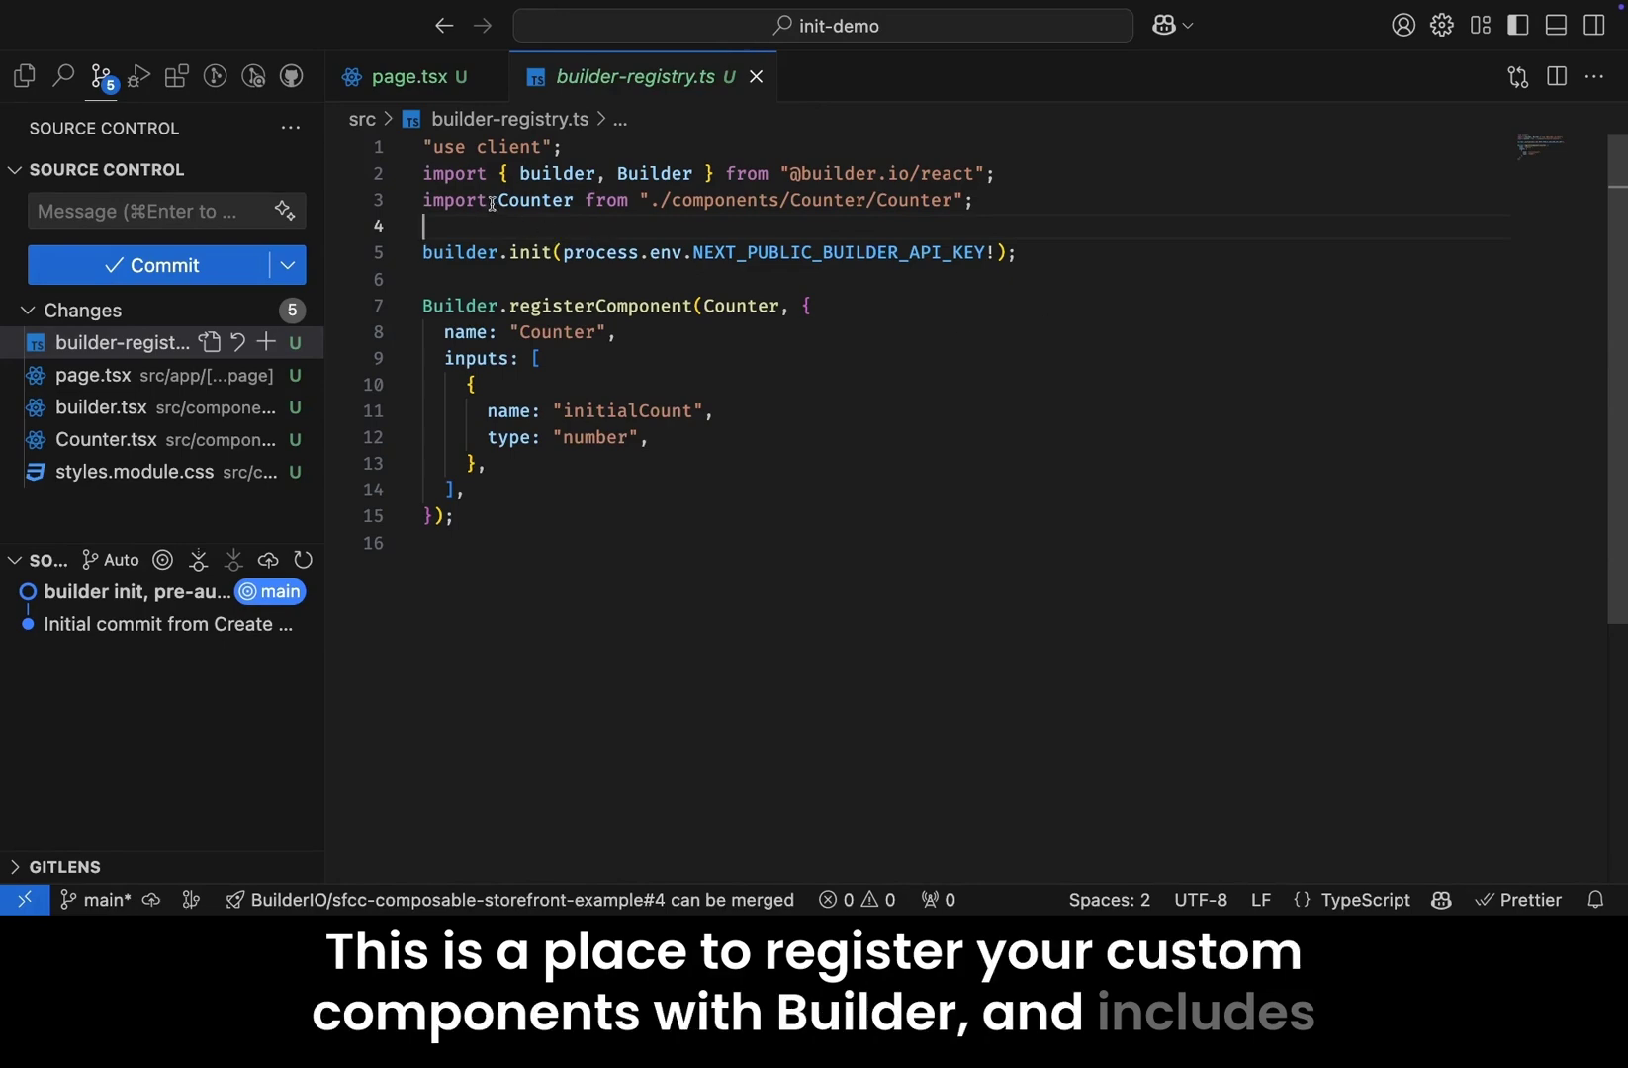
Highlight the Counter import, then in page.tsx the "page" model and RenderBuilderContent on line 30
{"action": "left_click_drag", "start_coordinate": [495, 203], "coordinate": [970, 222]}
{"action": "left_click", "coordinate": [1083, 220]}
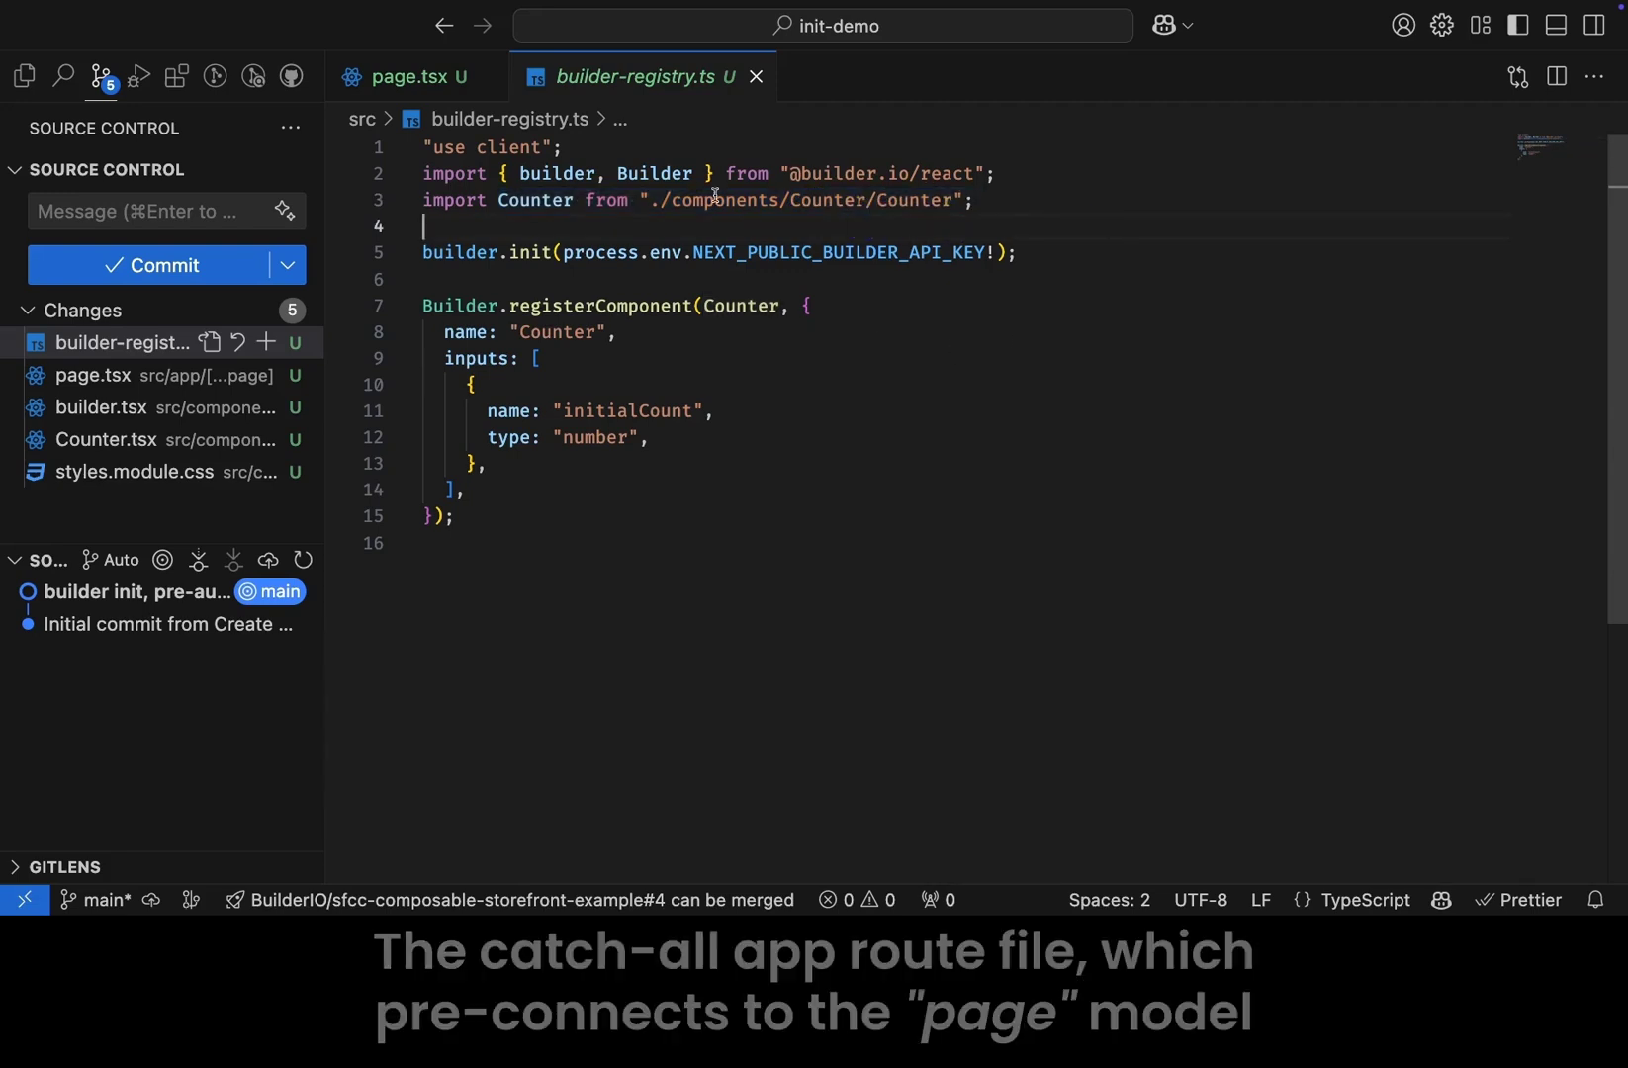
{"action": "left_click", "coordinate": [421, 81]}
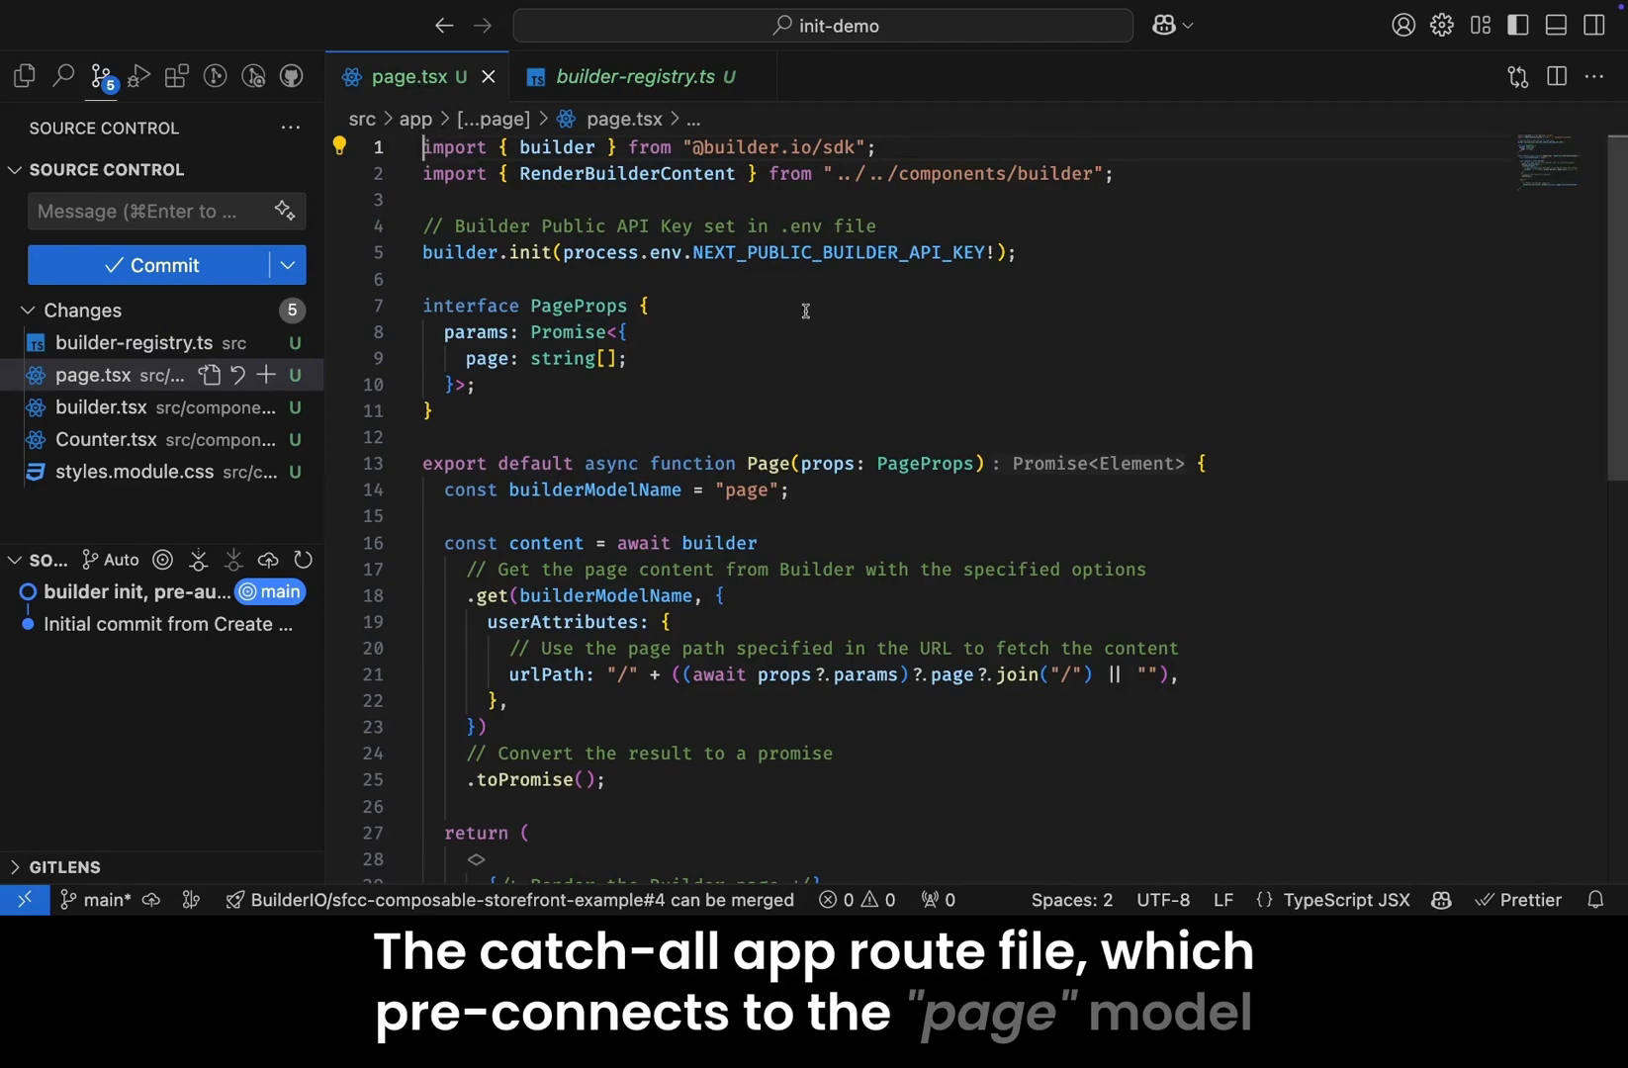
{"action": "left_click_drag", "start_coordinate": [705, 489], "coordinate": [792, 490]}
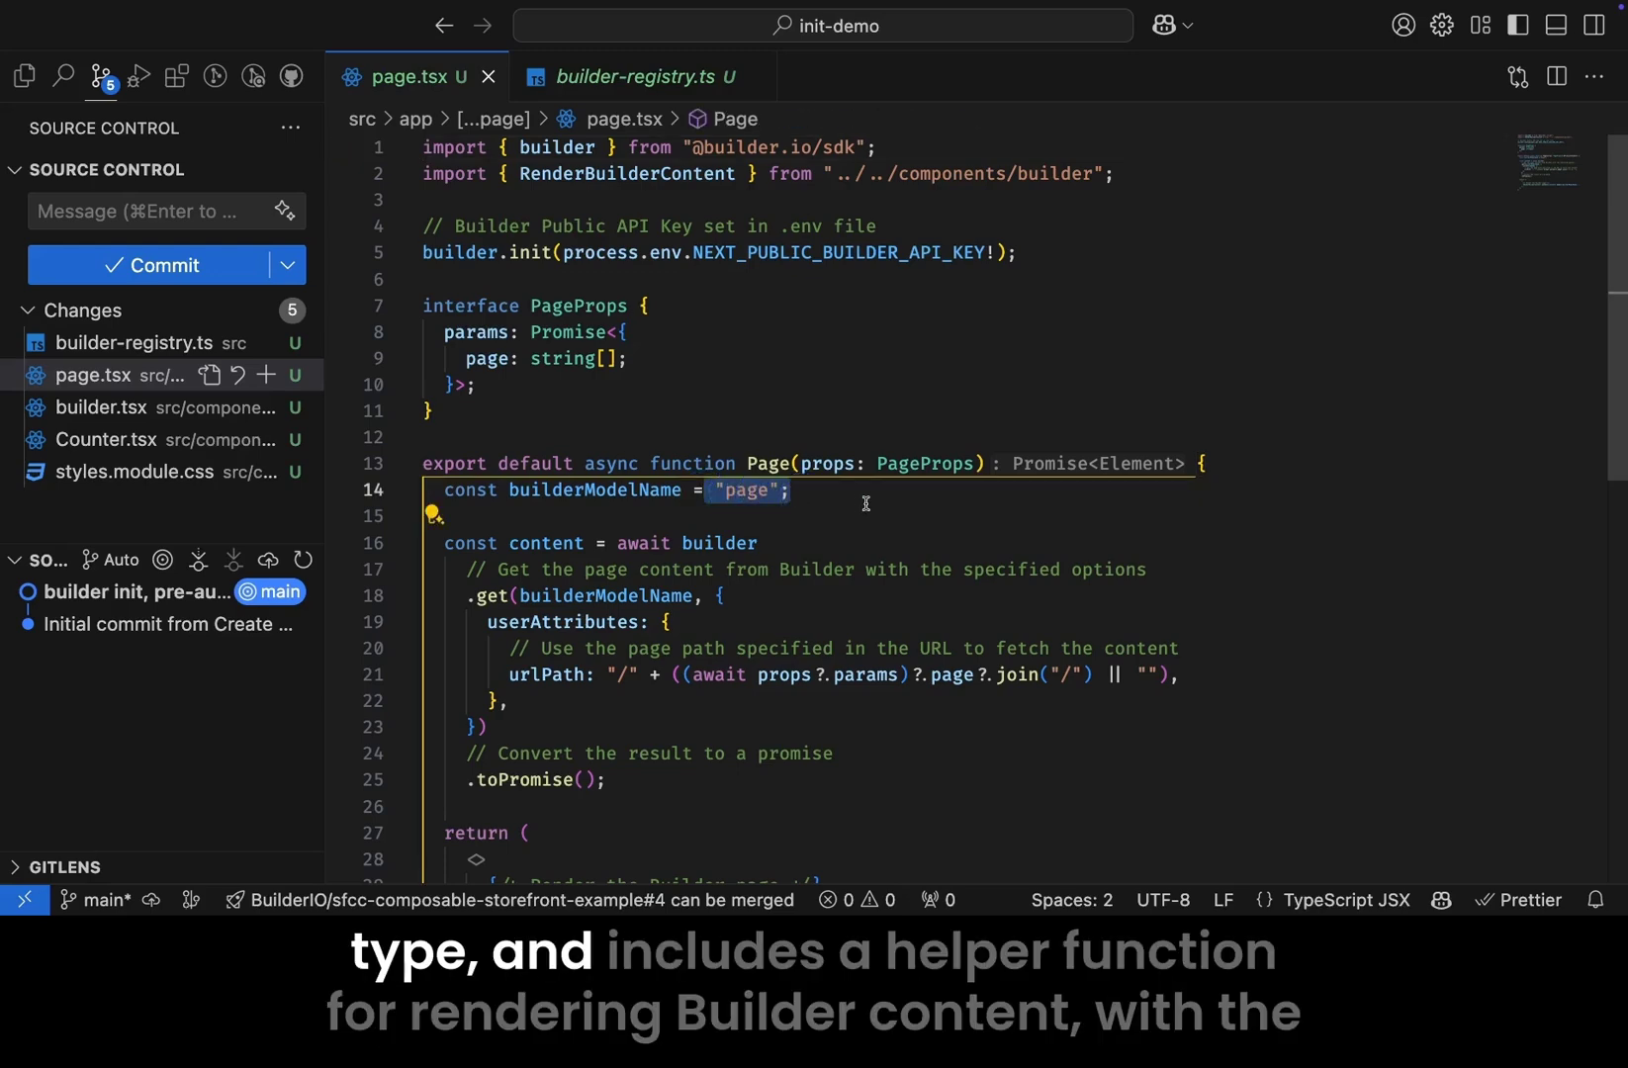
{"action": "scroll", "coordinate": [866, 503], "scroll_direction": "down", "scroll_amount": 5}
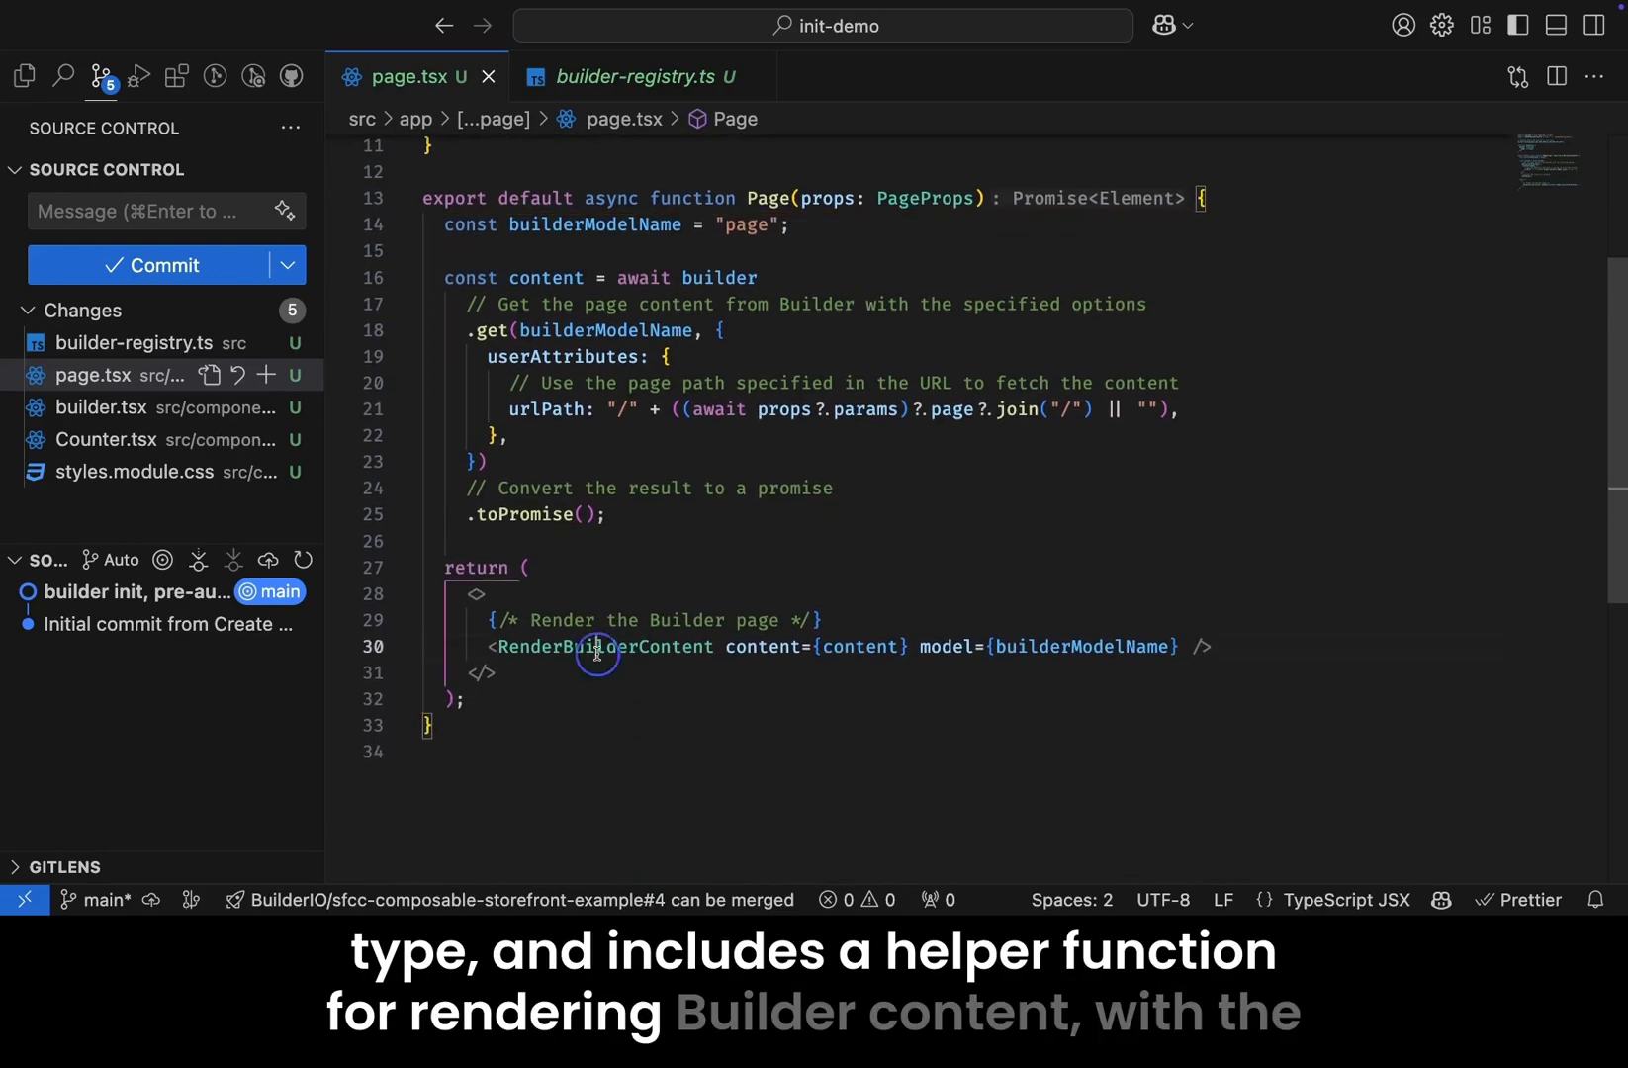
{"action": "left_click", "coordinate": [598, 653]}
{"action": "double_click", "coordinate": [597, 653]}
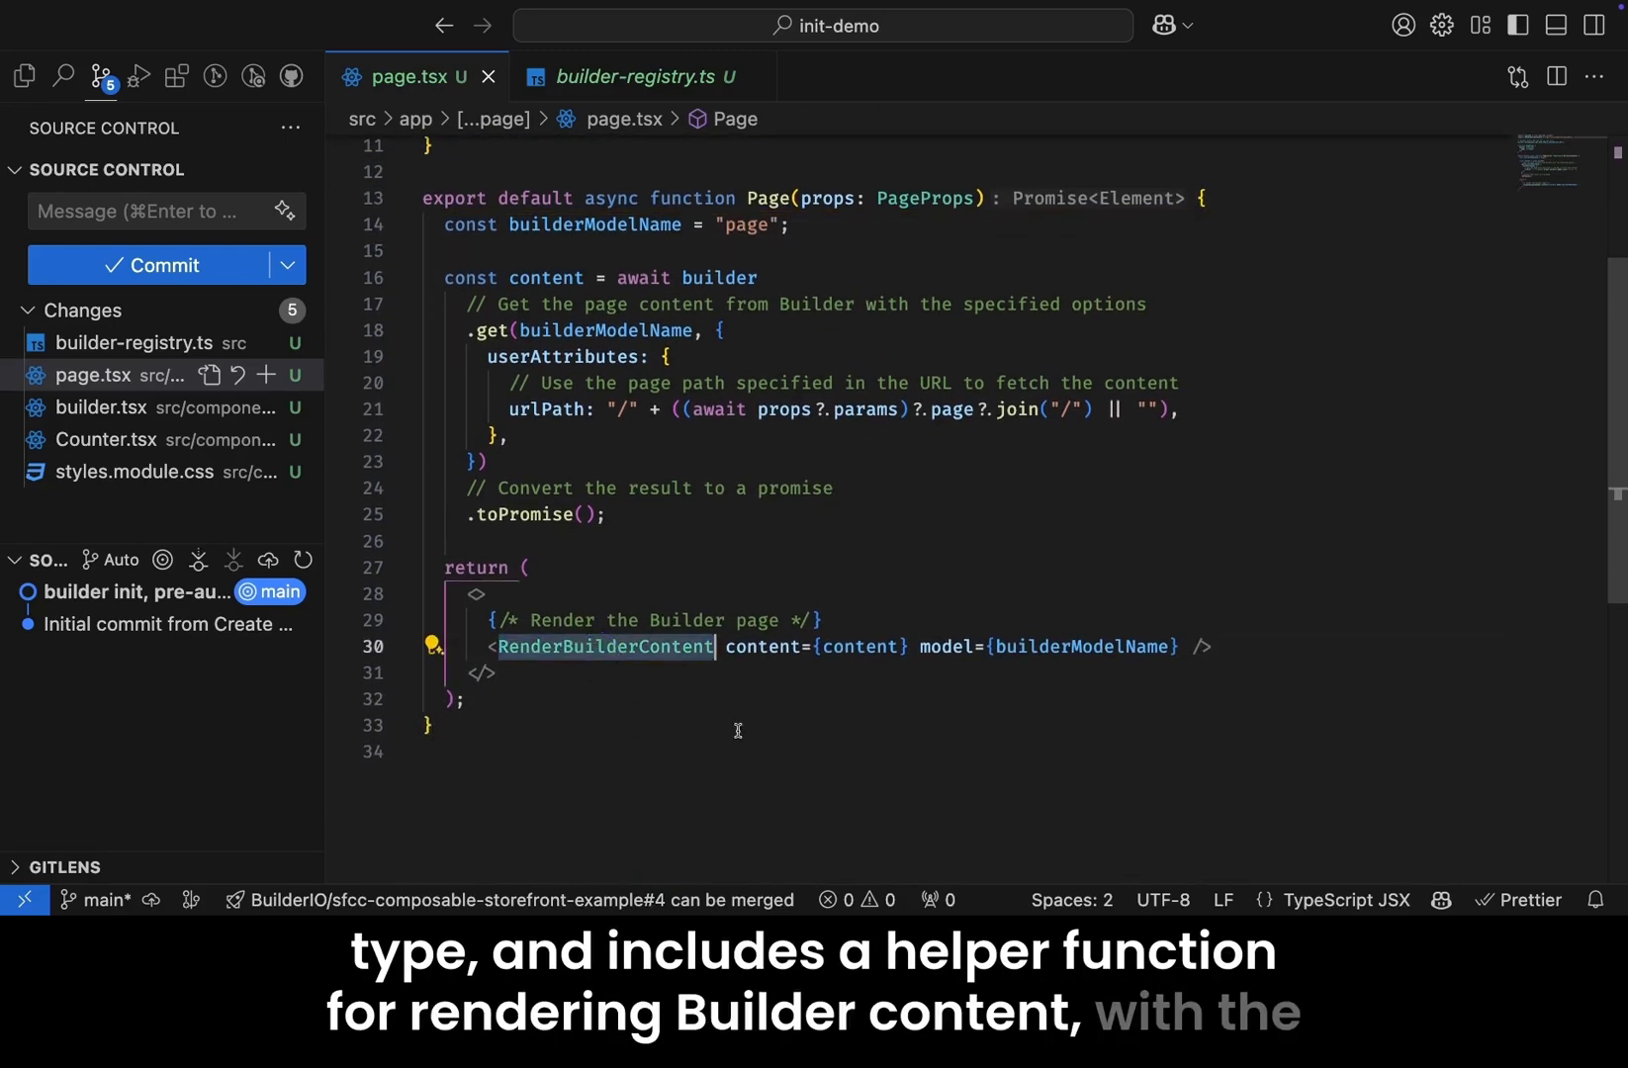
Jump to RenderBuilderContent in builder.tsx and highlight the content and isPreviewing variables
{"action": "left_click", "coordinate": [646, 654], "text": "super"}
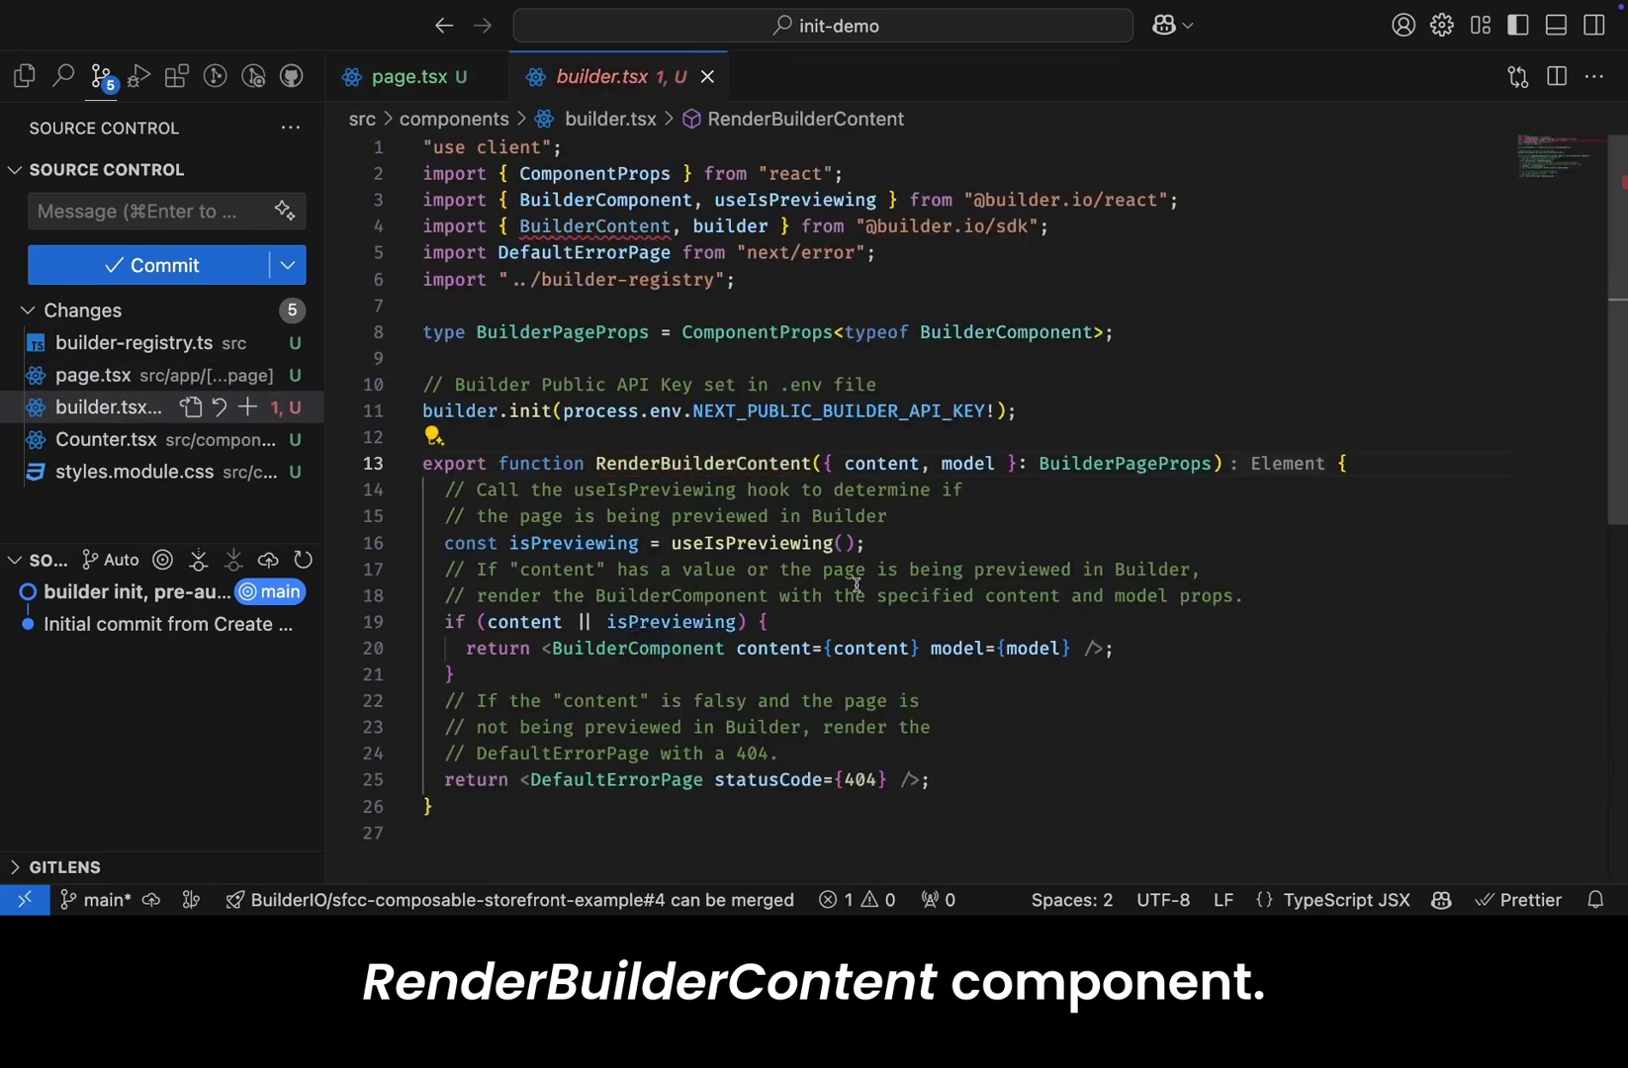
{"action": "scroll", "coordinate": [993, 560], "scroll_direction": "down", "scroll_amount": 2}
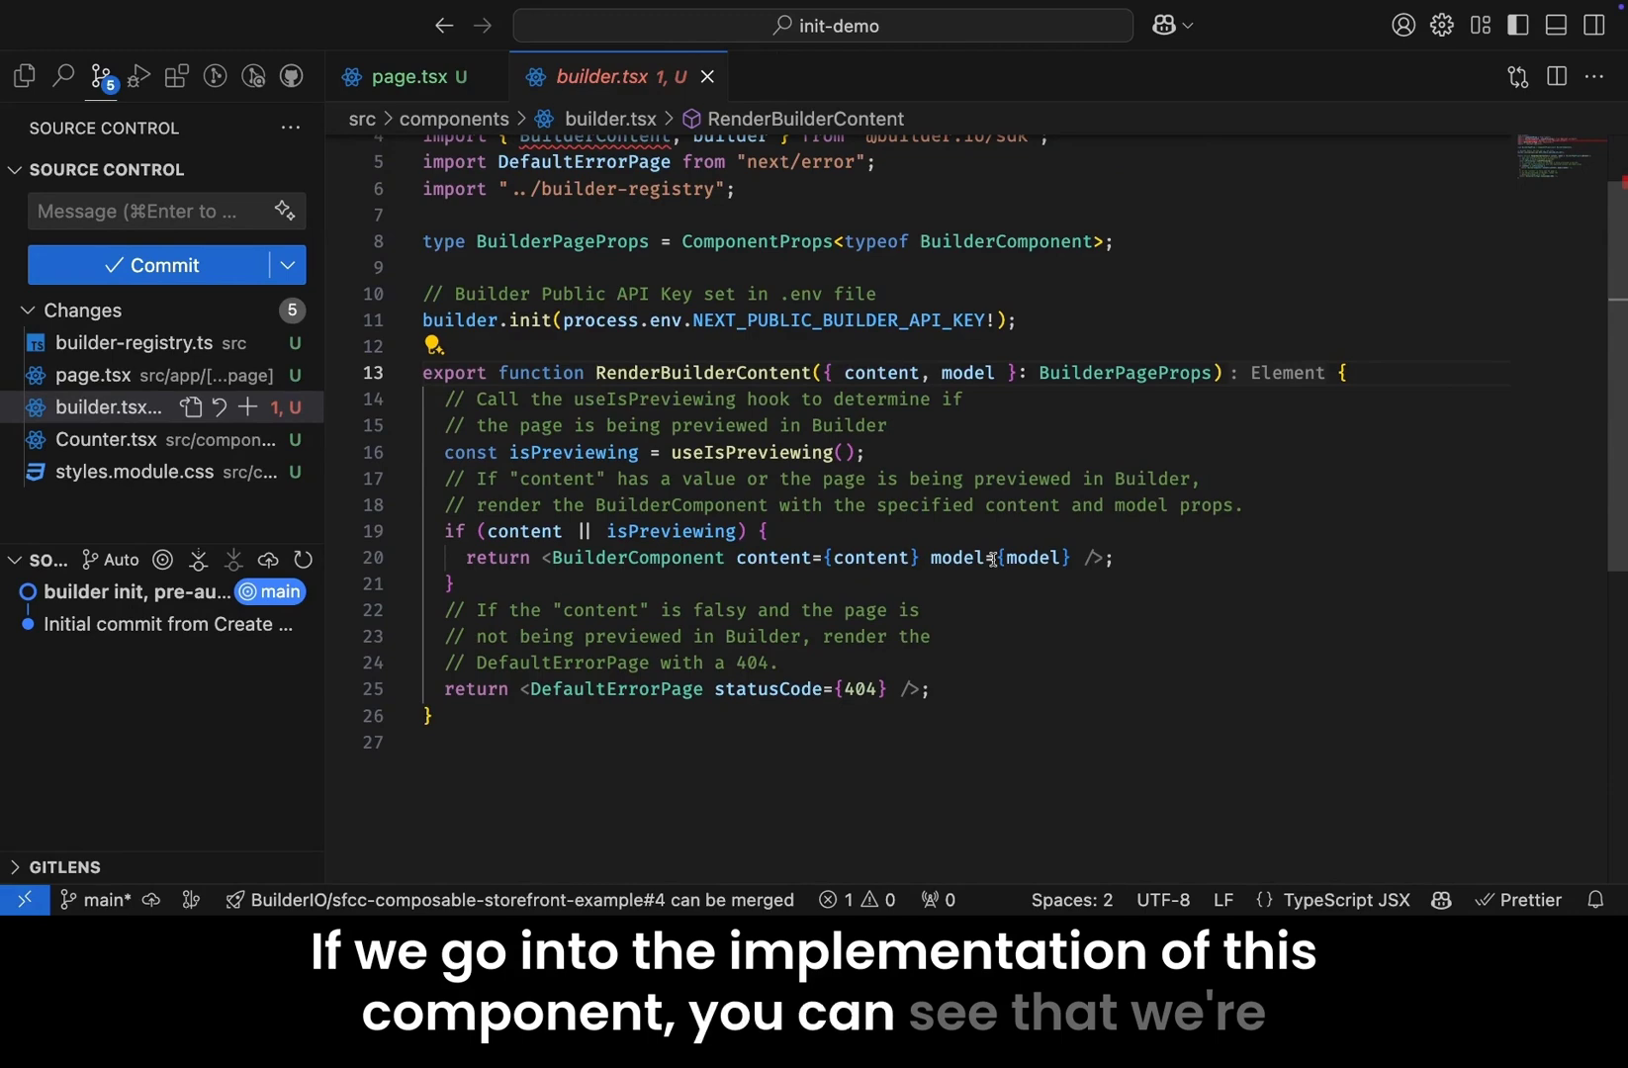
{"action": "double_click", "coordinate": [519, 531]}
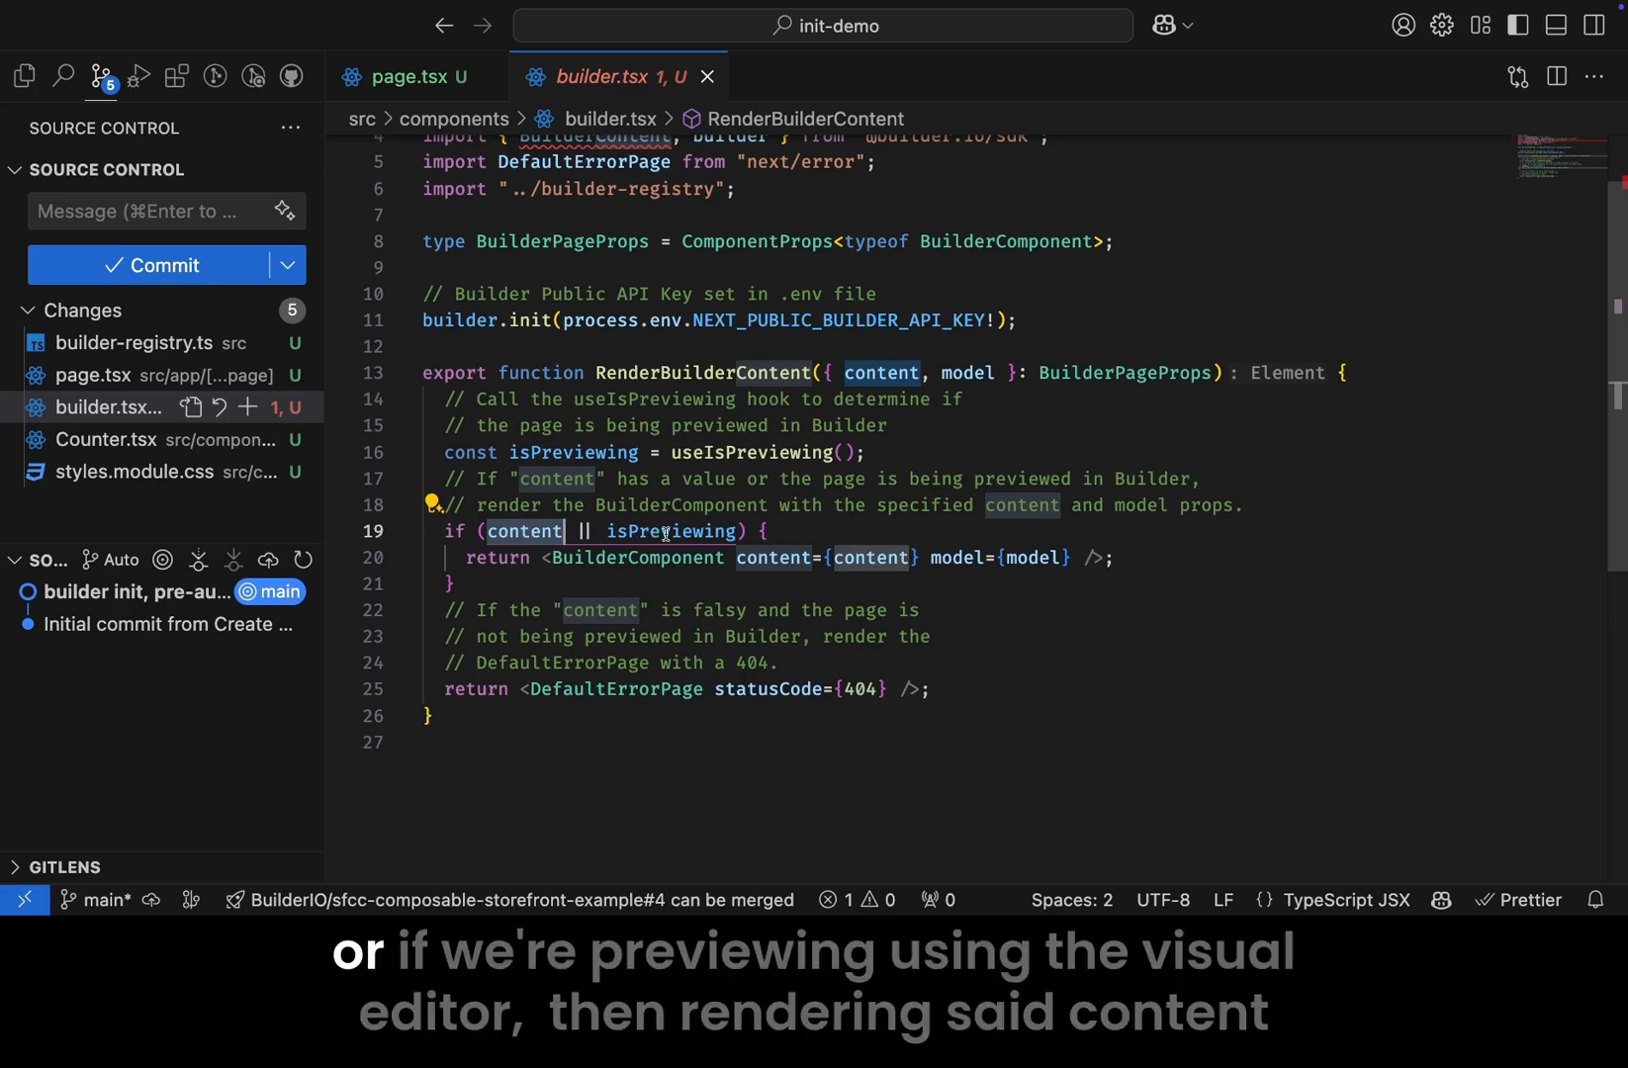
{"action": "double_click", "coordinate": [614, 534]}
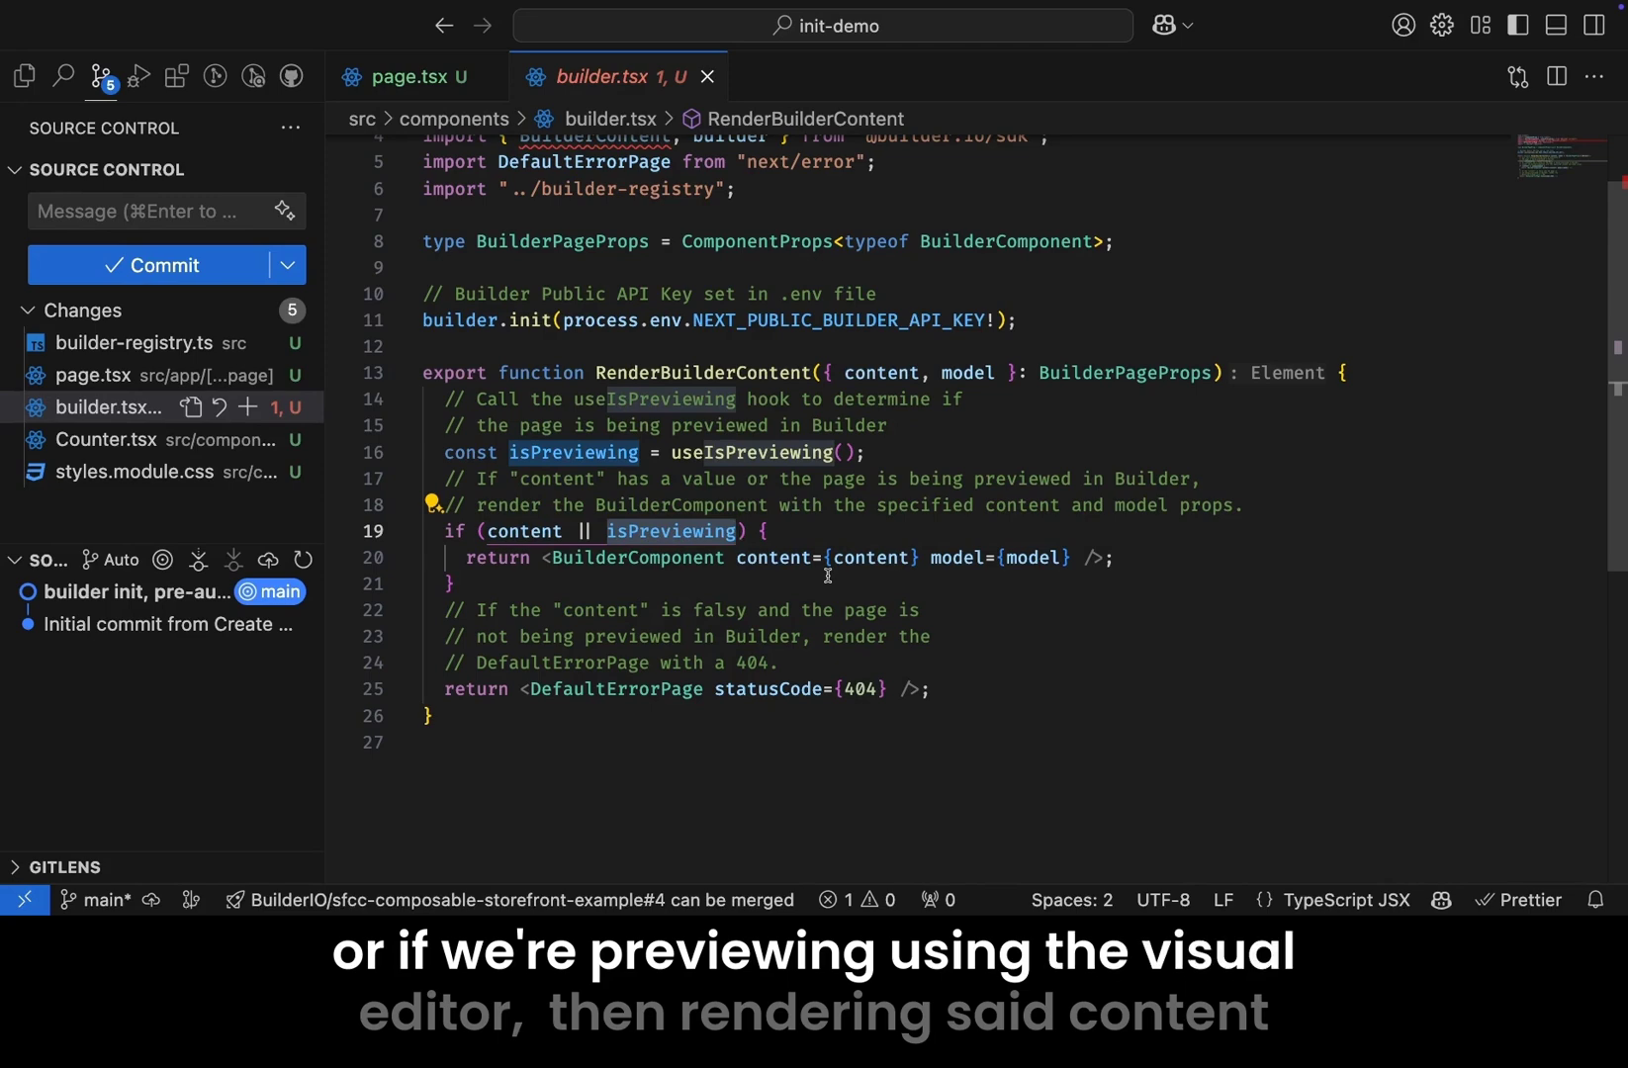
{"action": "left_click", "coordinate": [838, 541]}
Point out the BuilderComponent render on line 20 and the statusCode={404} fallback
{"action": "scroll", "coordinate": [838, 541], "scroll_direction": "down", "scroll_amount": 1}
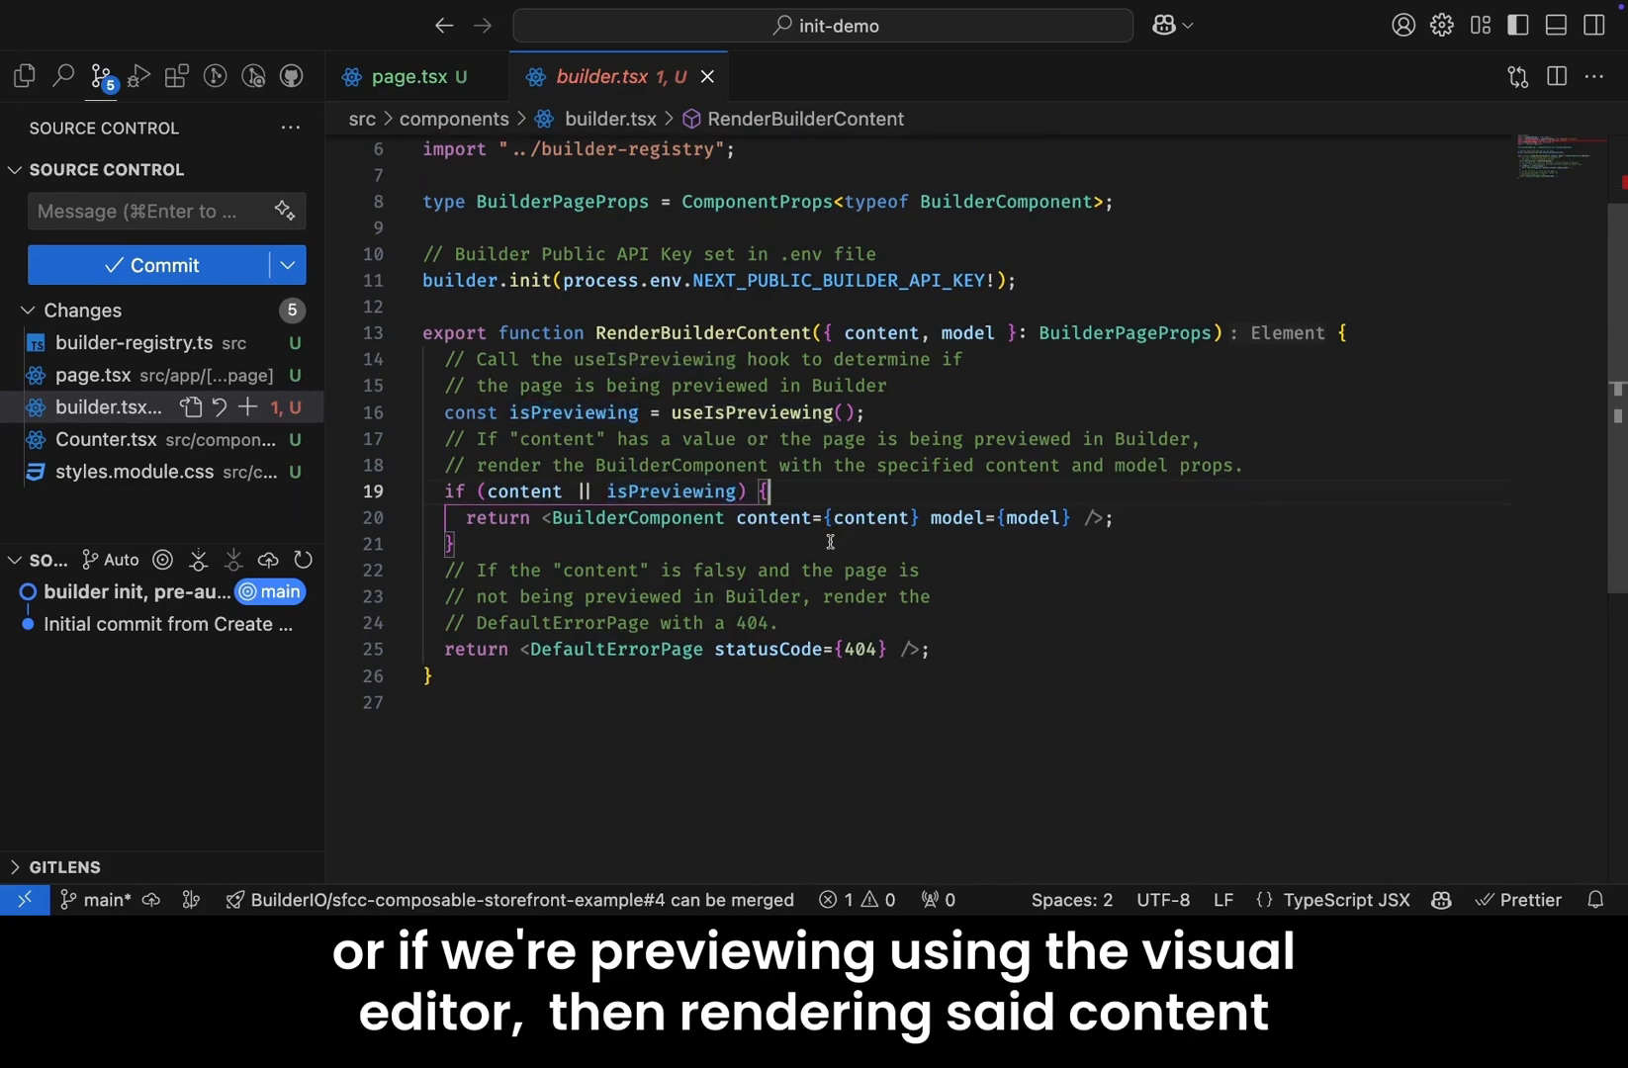
{"action": "left_click", "coordinate": [705, 522]}
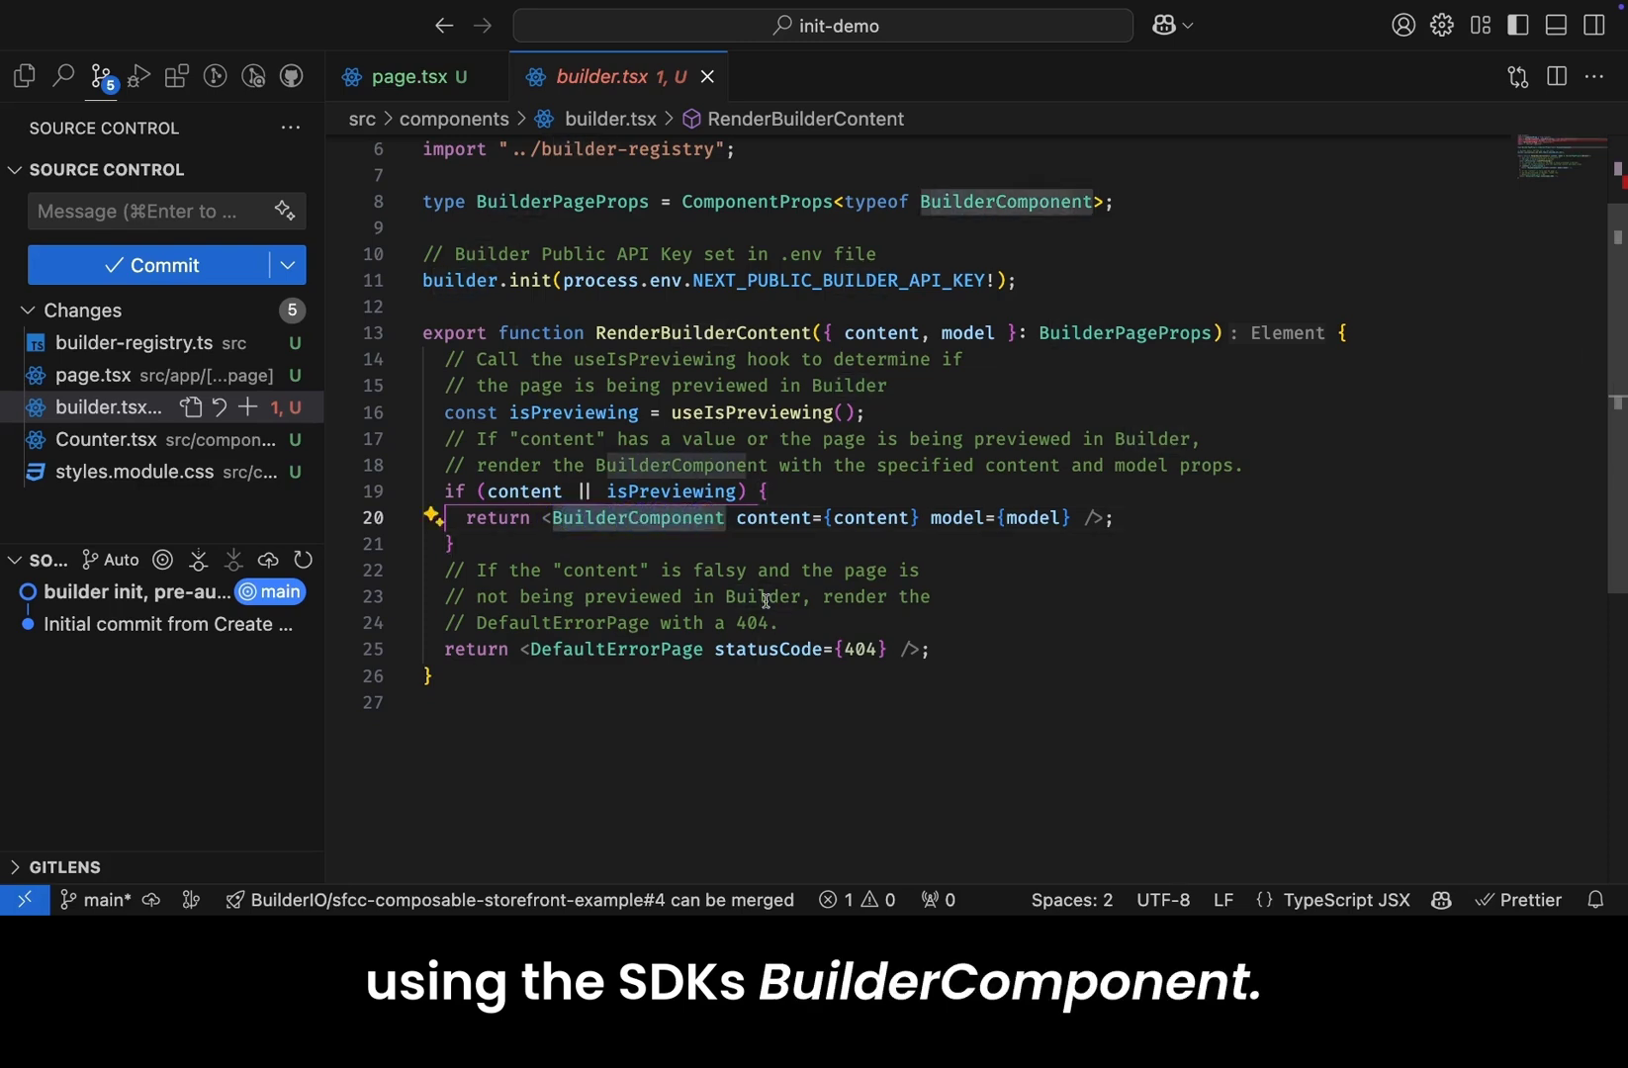
{"action": "left_click", "coordinate": [932, 633]}
{"action": "left_click_drag", "start_coordinate": [890, 649], "coordinate": [750, 651]}
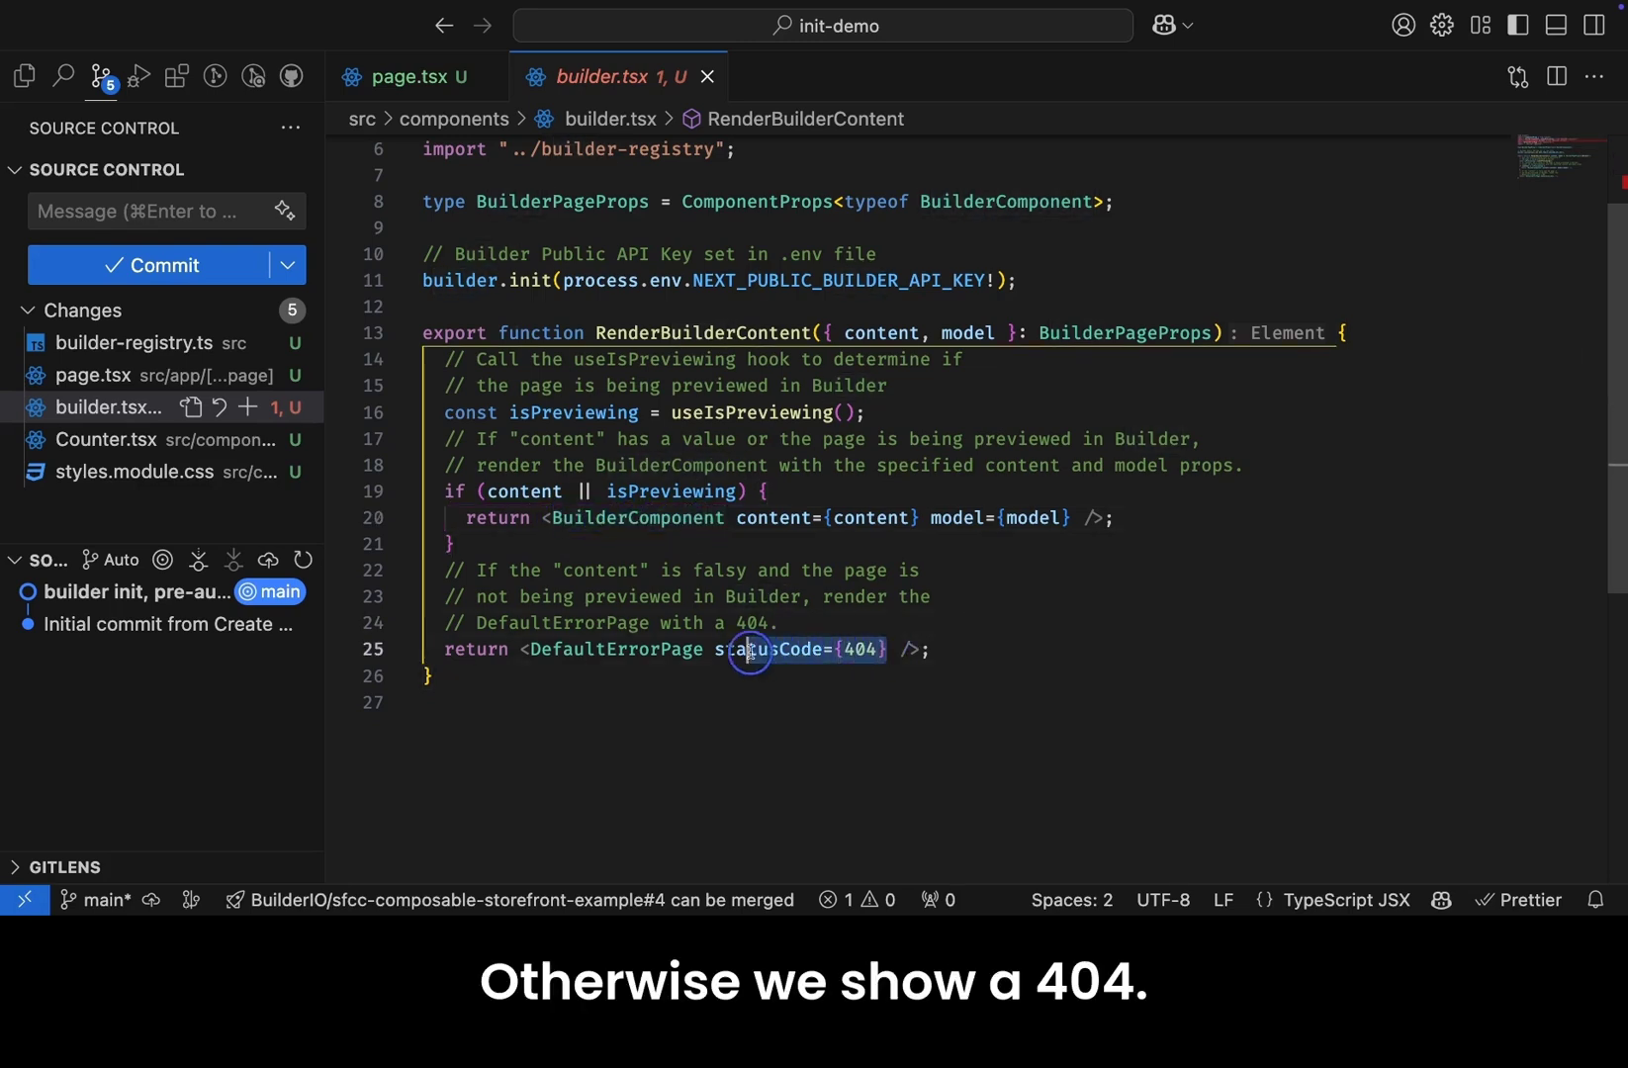
{"action": "left_click", "coordinate": [952, 709]}
Show the Explorer file tree and open the .env file holding NEXT_PUBLIC_BUILDER_API_KEY
{"action": "key", "text": "super+shift+e"}
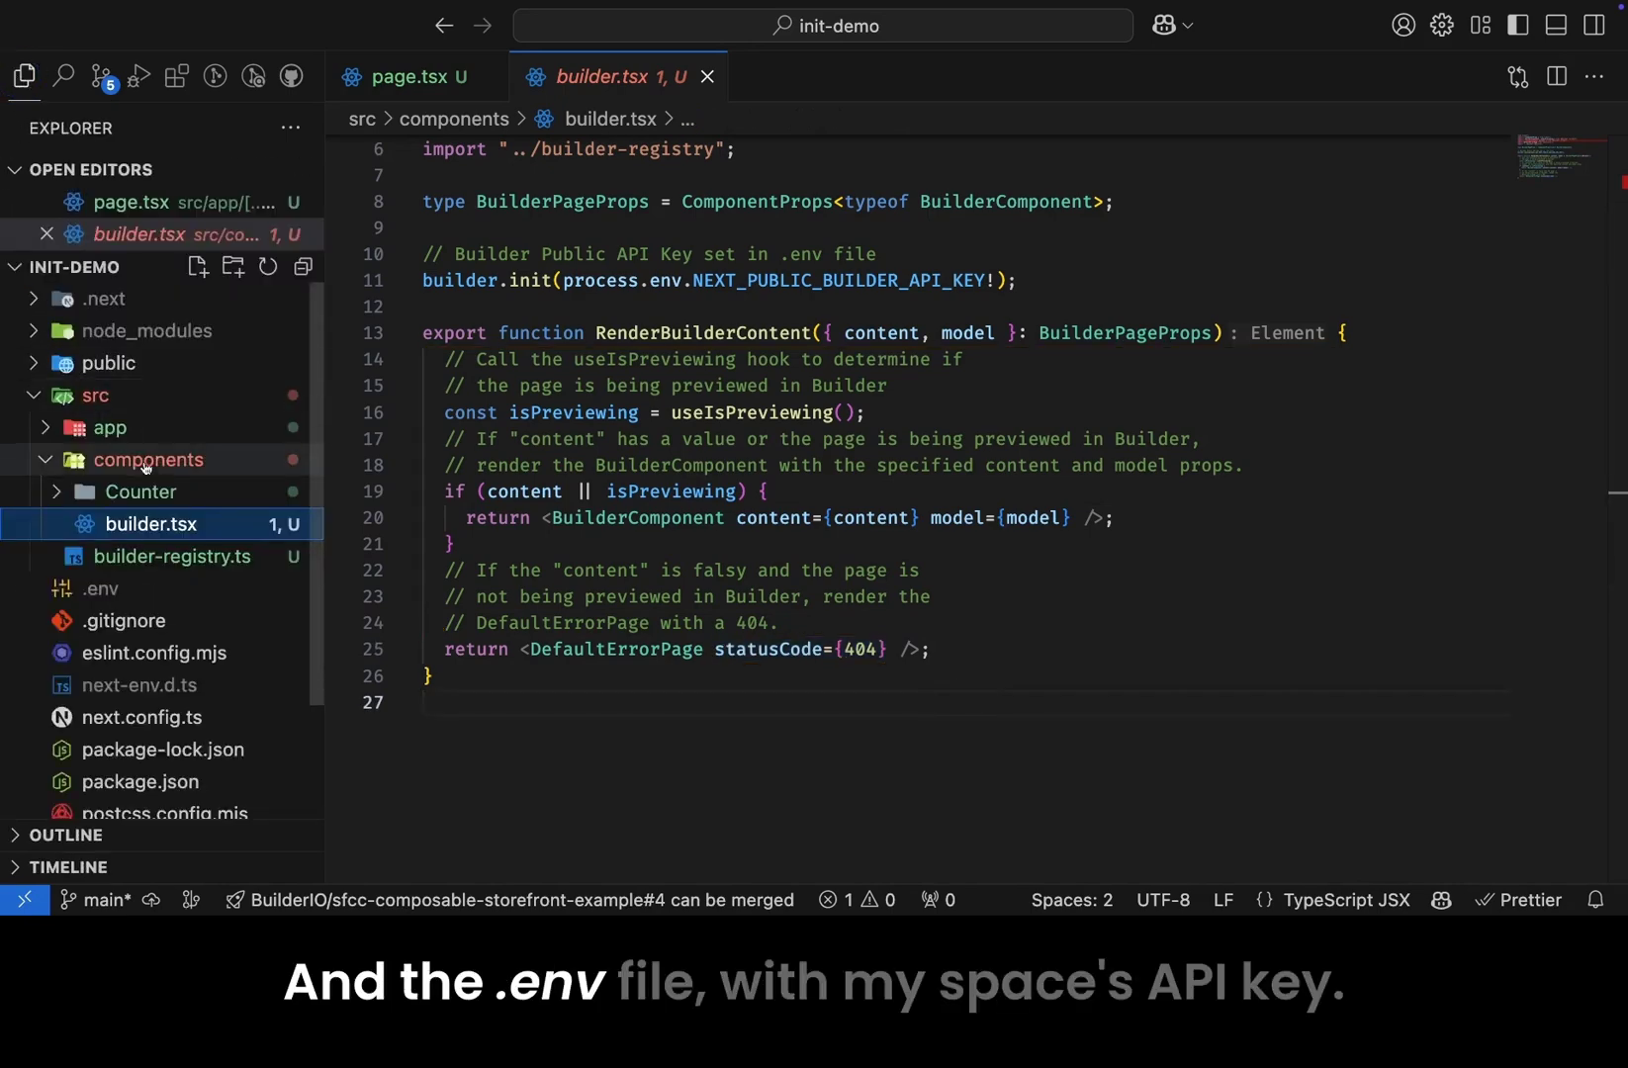
{"action": "left_click", "coordinate": [100, 588]}
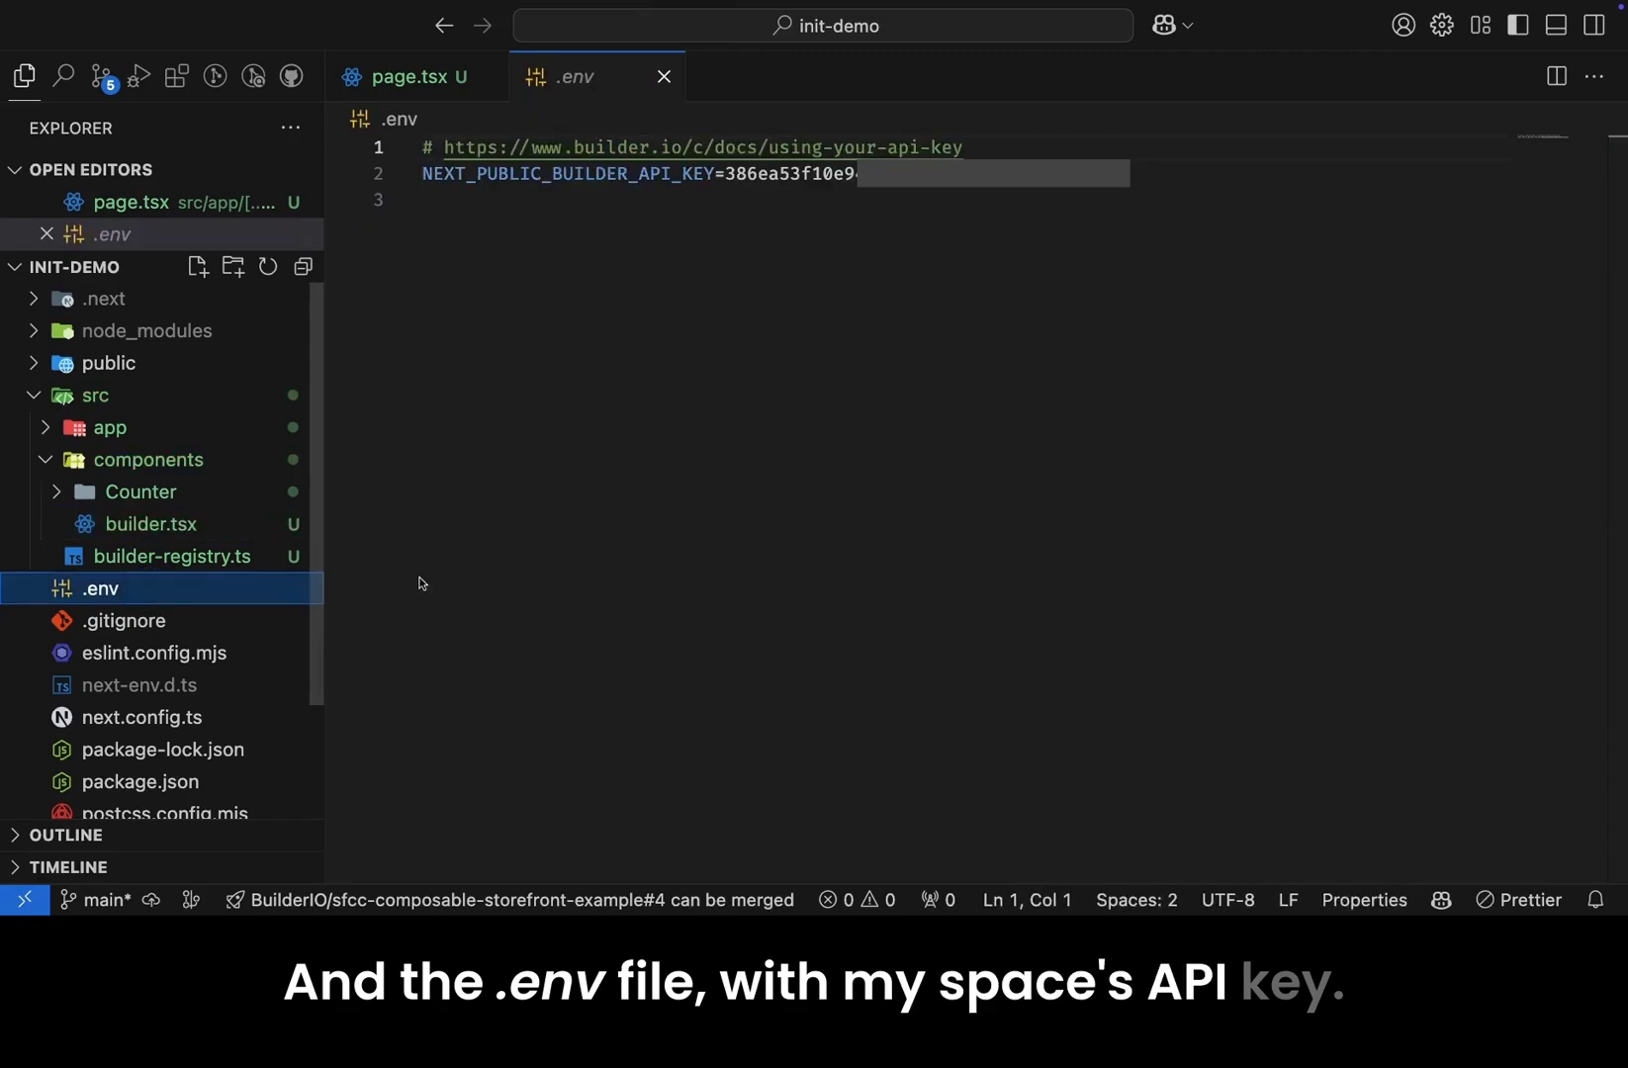